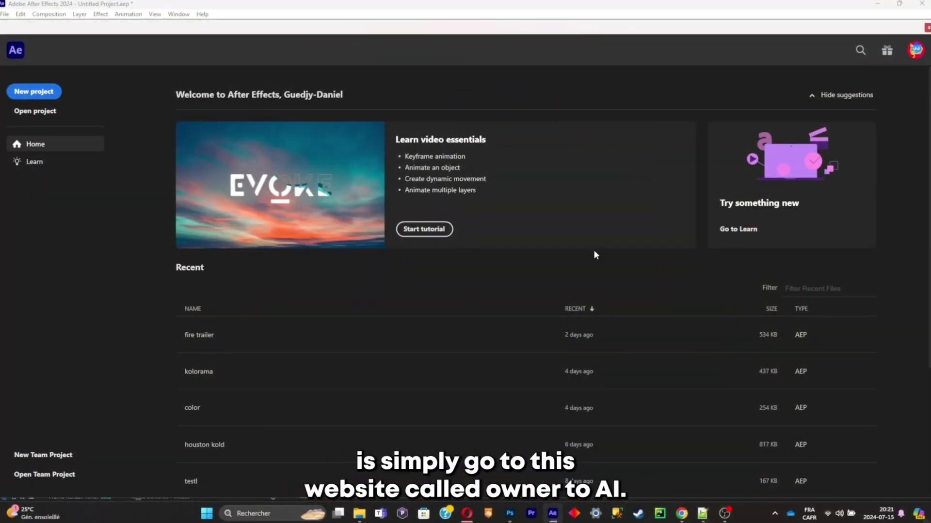
# Step: Switch to Chrome and open the Image Creation page on the Leonardo.Ai website
pyautogui.click(682, 513)
pyautogui.click(152, 208)
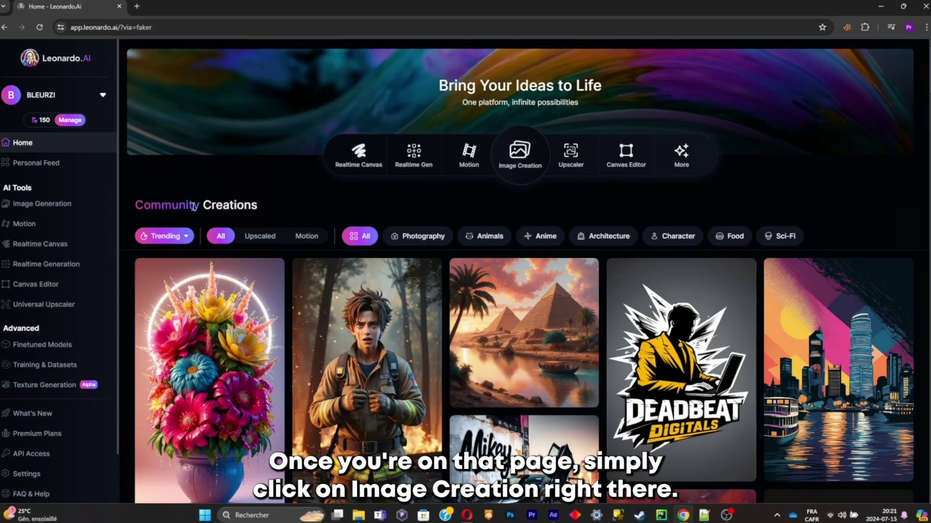
pyautogui.click(525, 143)
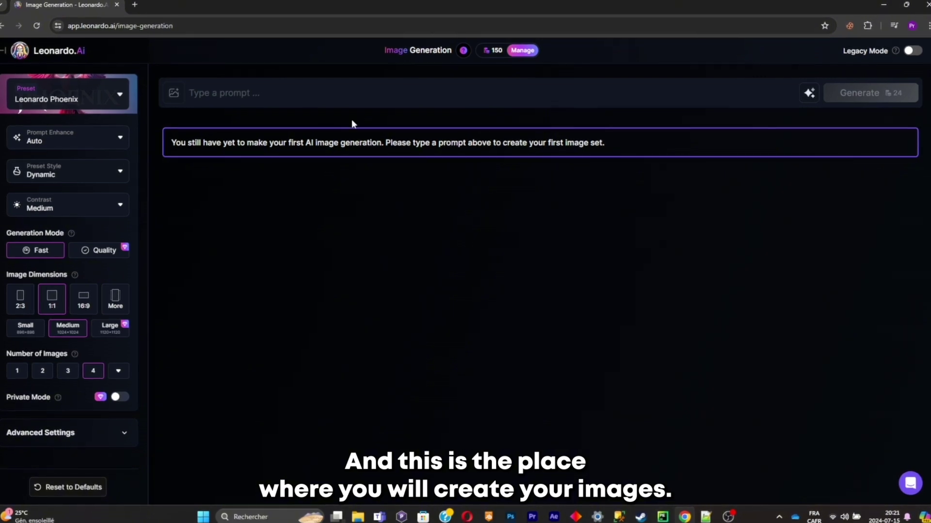
# Step: Set the image dimensions to 16:9 and generate images from the prompt "fire fighter in a burning forest"
pyautogui.click(313, 96)
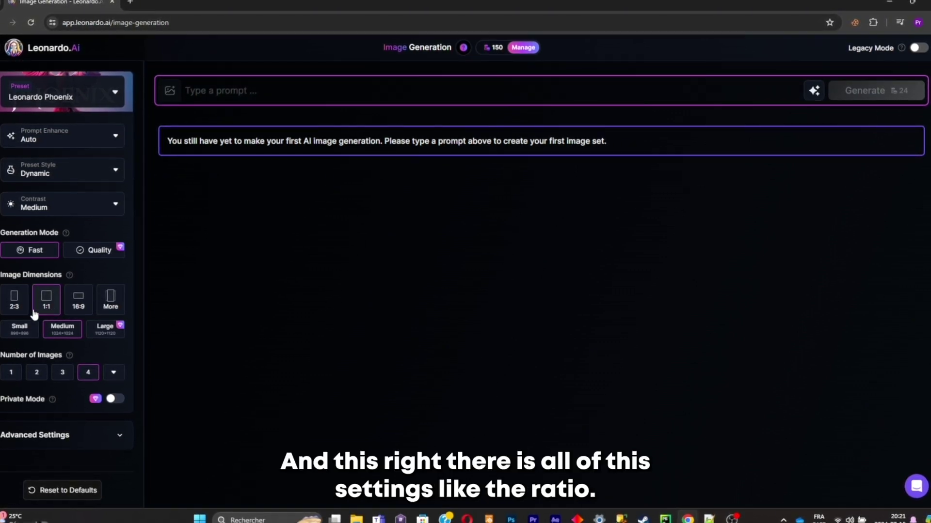
pyautogui.click(78, 301)
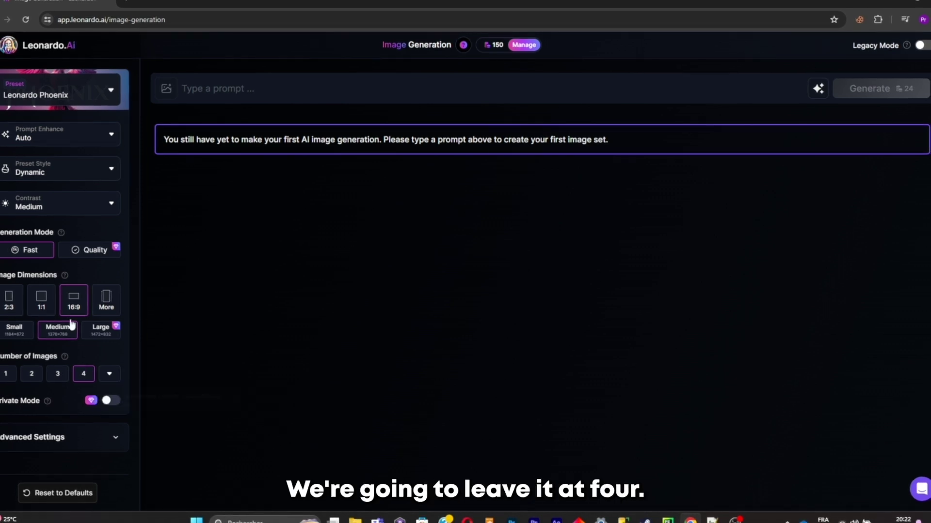
pyautogui.click(245, 92)
pyautogui.write('f')
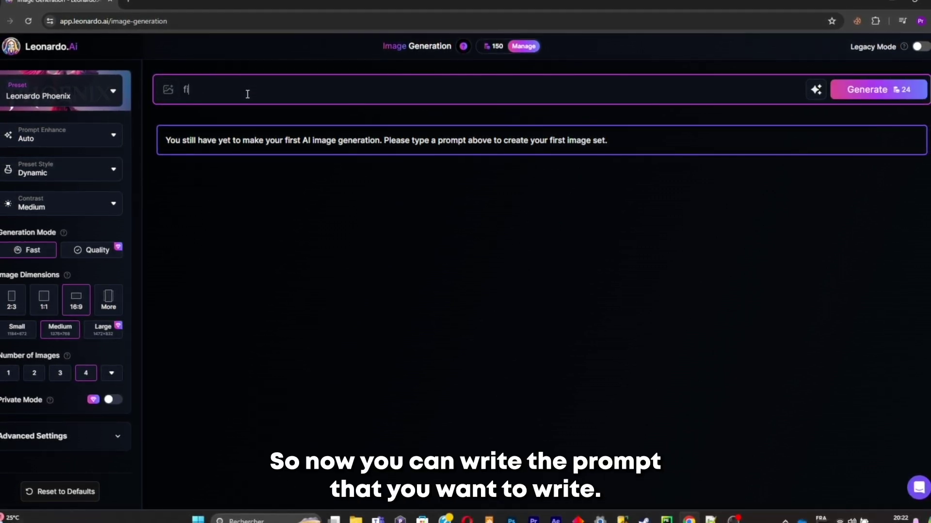
pyautogui.write('ire fighter')
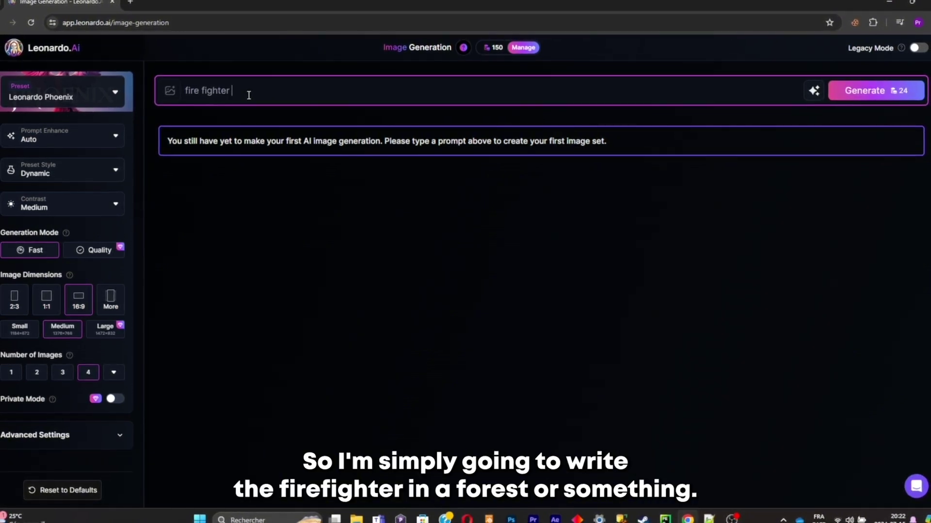
pyautogui.write(' in a burnin')
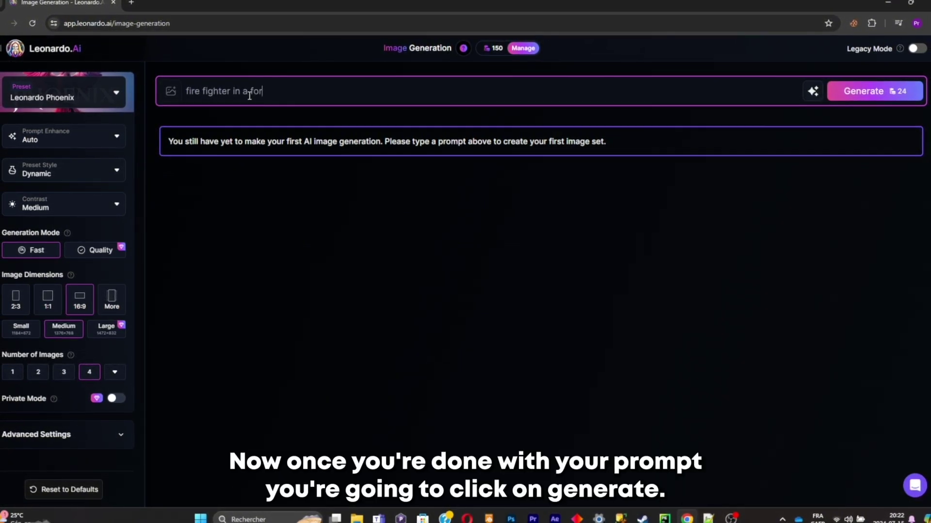
pyautogui.write('g')
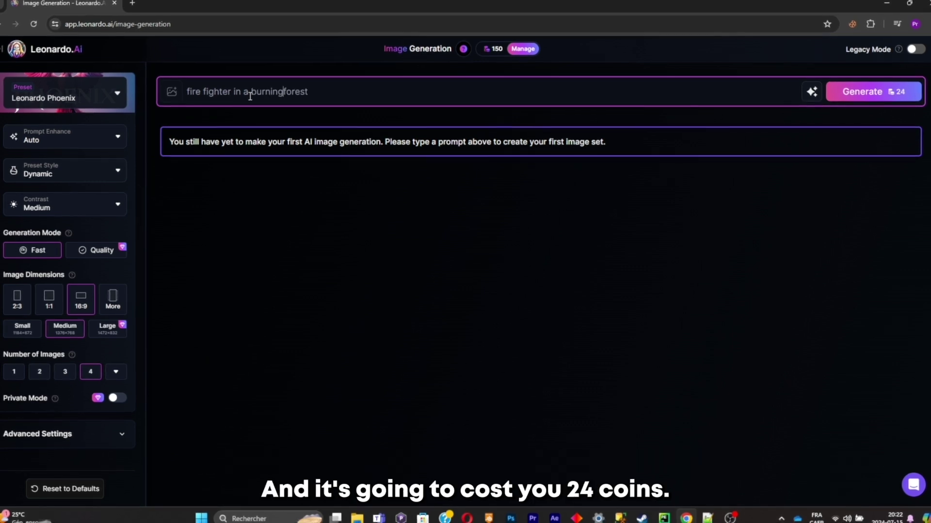
pyautogui.press('Return')
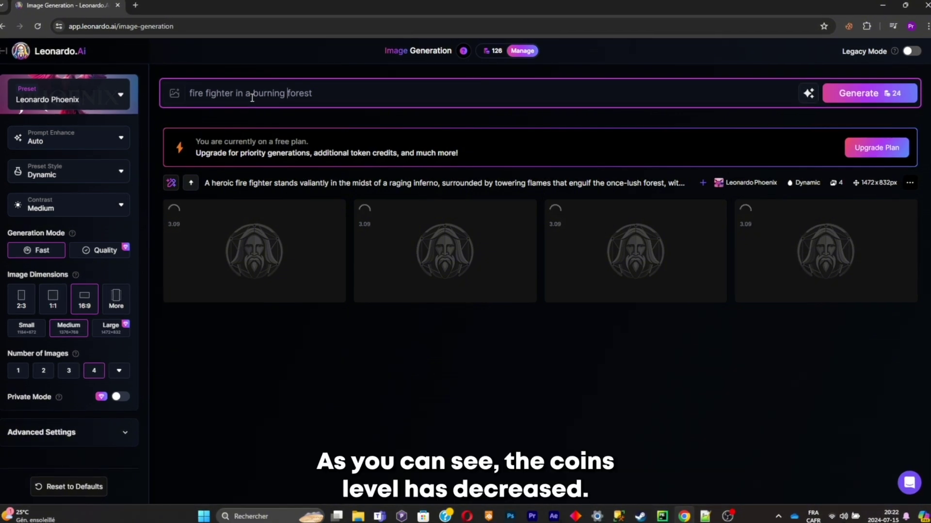
# Step: Inspect the second generated firefighter image at full size, then return to the results
pyautogui.moveTo(507, 53)
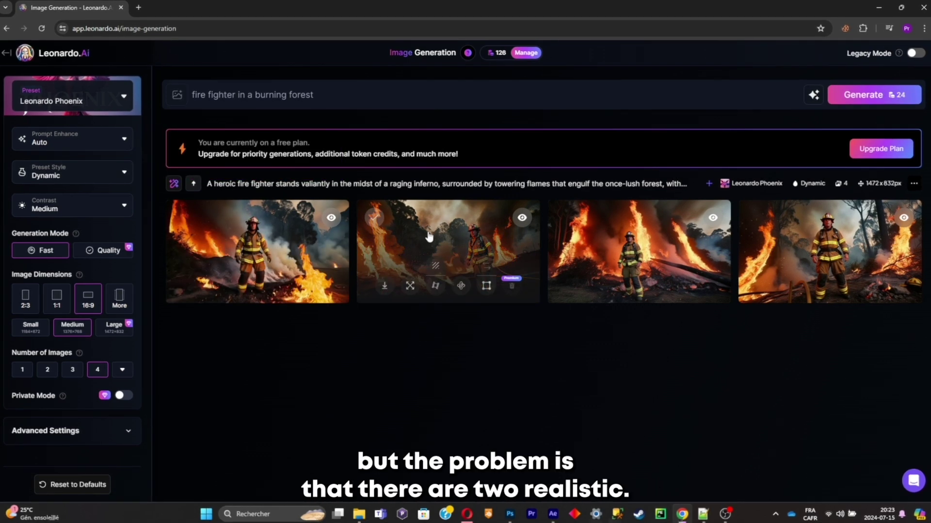
pyautogui.click(428, 236)
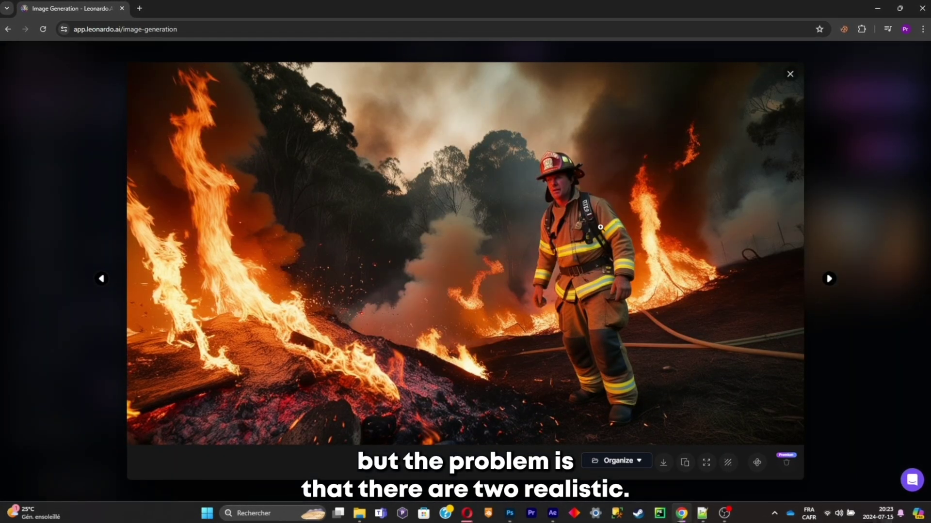
pyautogui.click(789, 74)
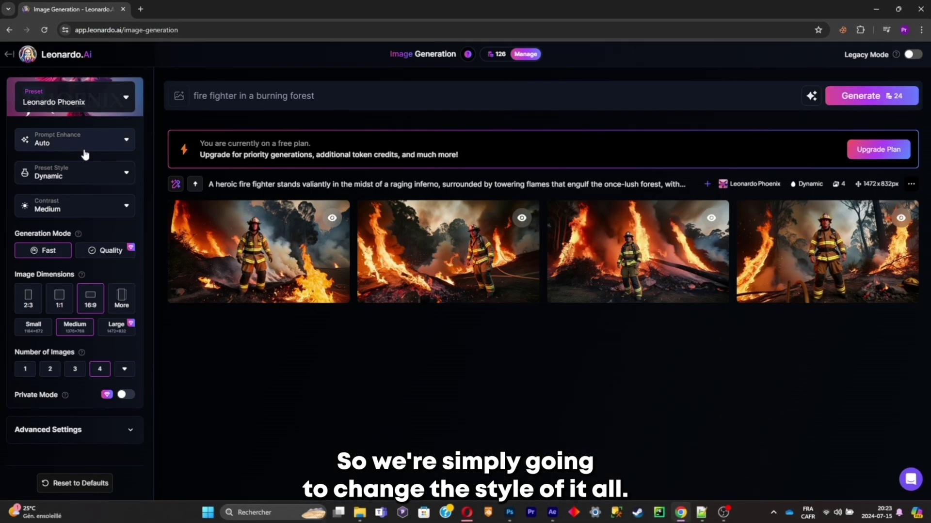
# Step: Change the generation preset to Anime with the Anime Semi-Realism preset style
pyautogui.click(126, 97)
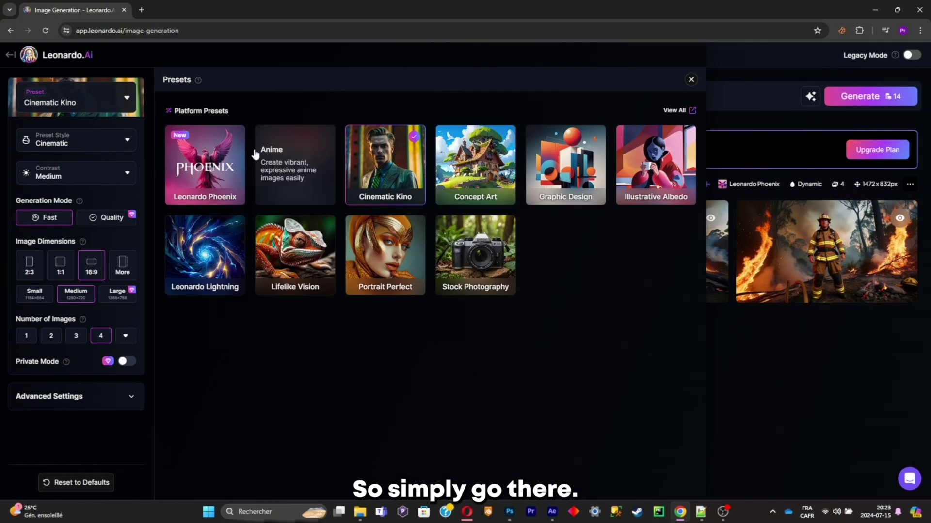
pyautogui.click(204, 160)
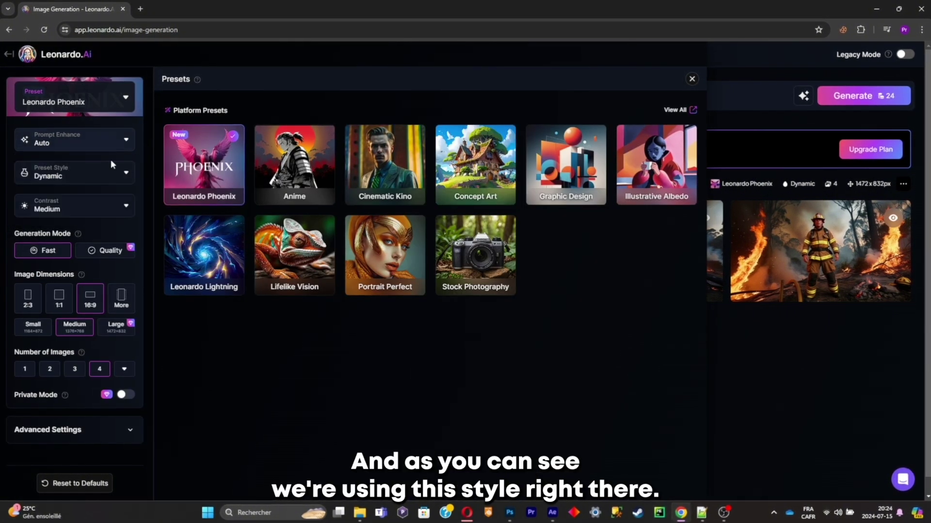
pyautogui.click(113, 183)
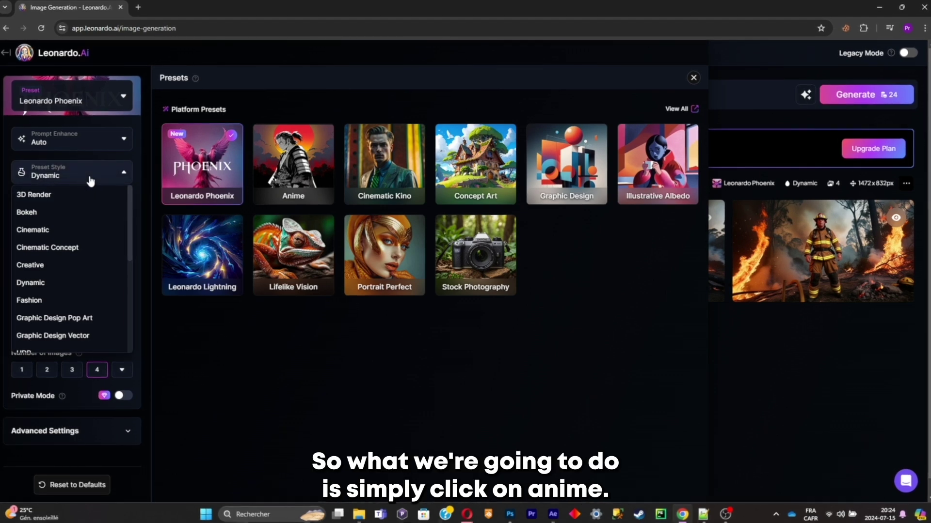
pyautogui.click(293, 164)
pyautogui.click(99, 146)
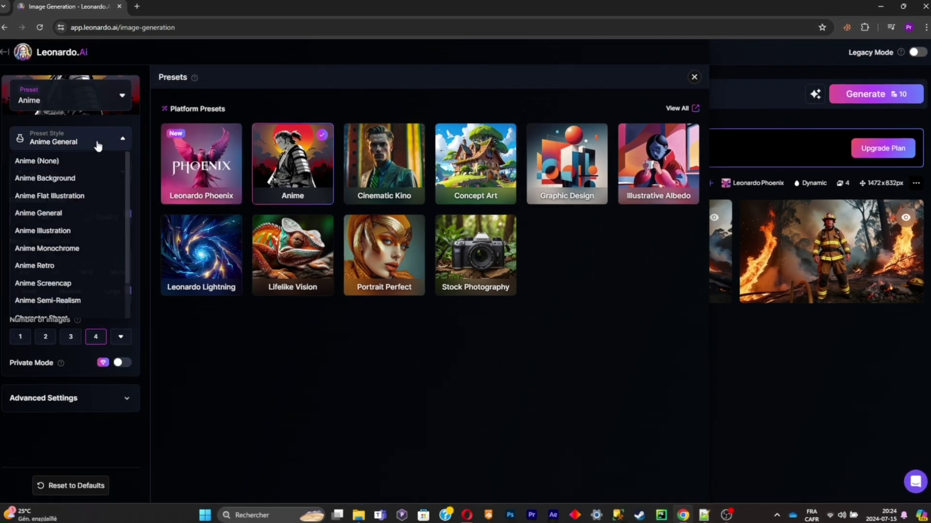
pyautogui.scroll(-2, 78, 240)
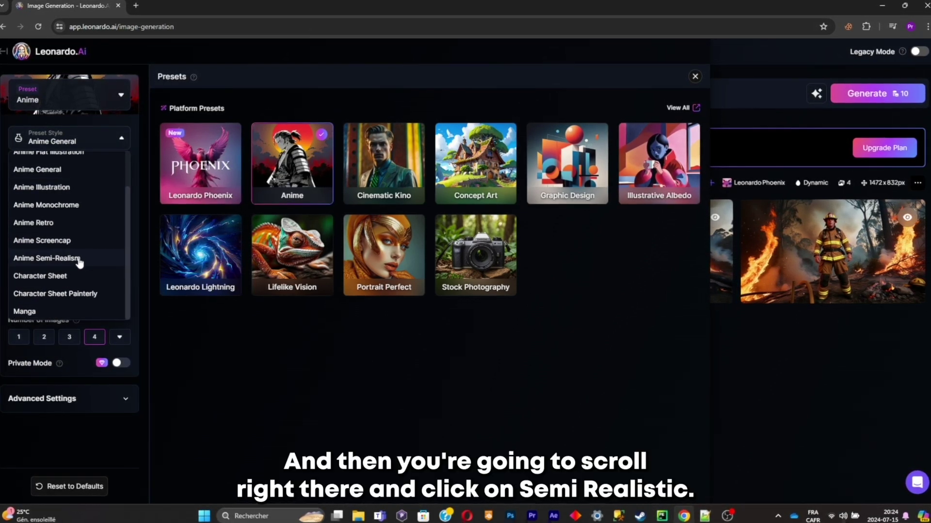
pyautogui.click(79, 263)
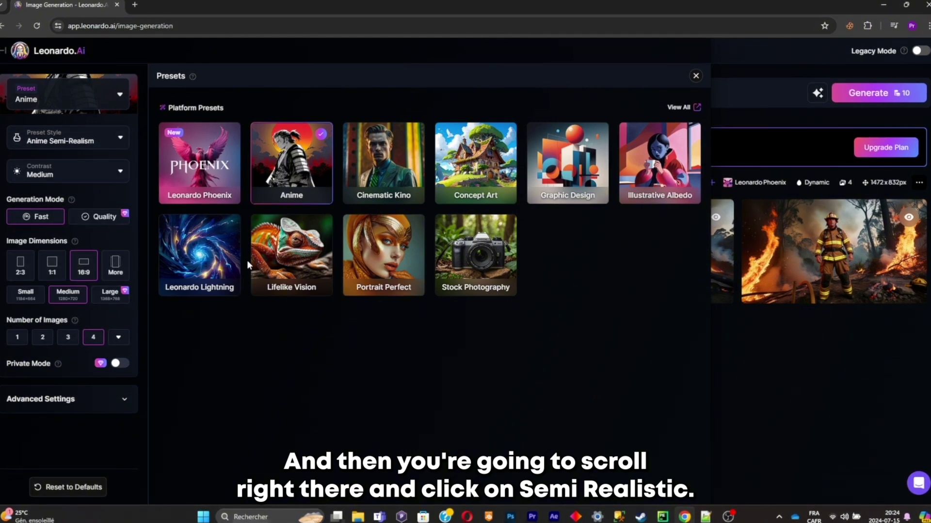
pyautogui.click(695, 75)
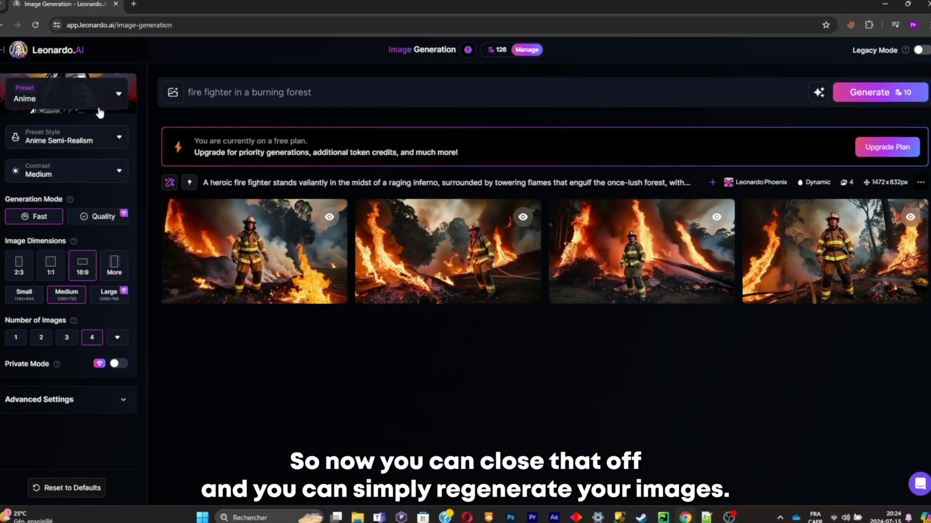
# Step: Regenerate the firefighter images in the new style and download the fourth image
pyautogui.click(869, 92)
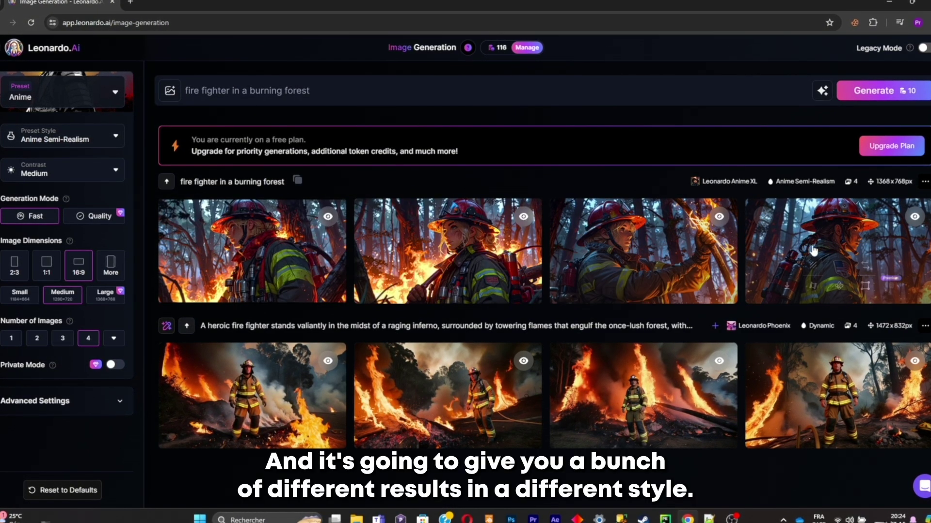
pyautogui.click(813, 251)
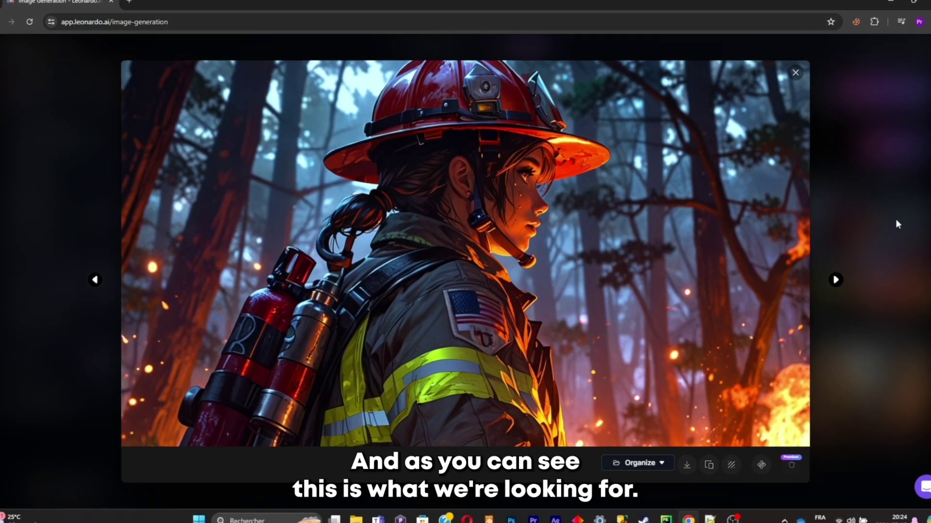
pyautogui.click(689, 466)
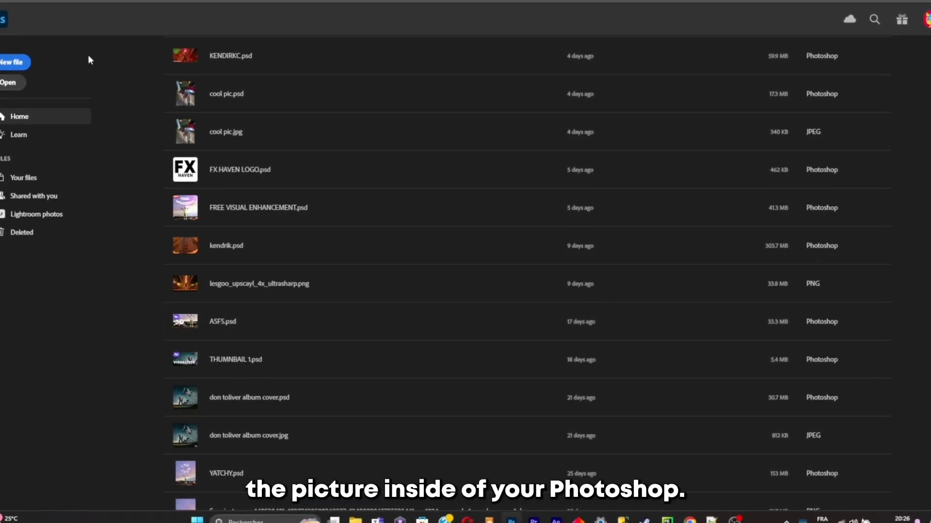
# Step: In Photoshop, open Default_fire_fighter_in_a_burning_forest_0.jpg from the Téléchargements folder
pyautogui.click(28, 221)
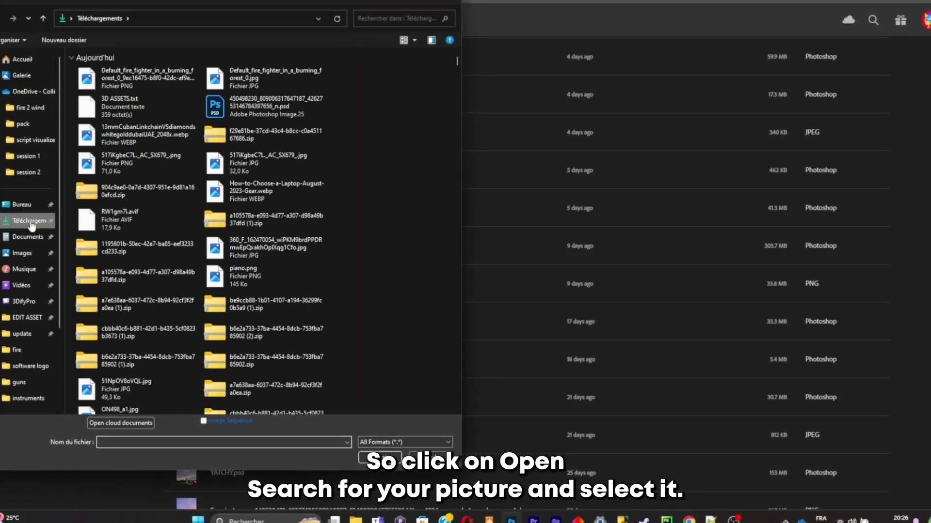
pyautogui.doubleClick(292, 80)
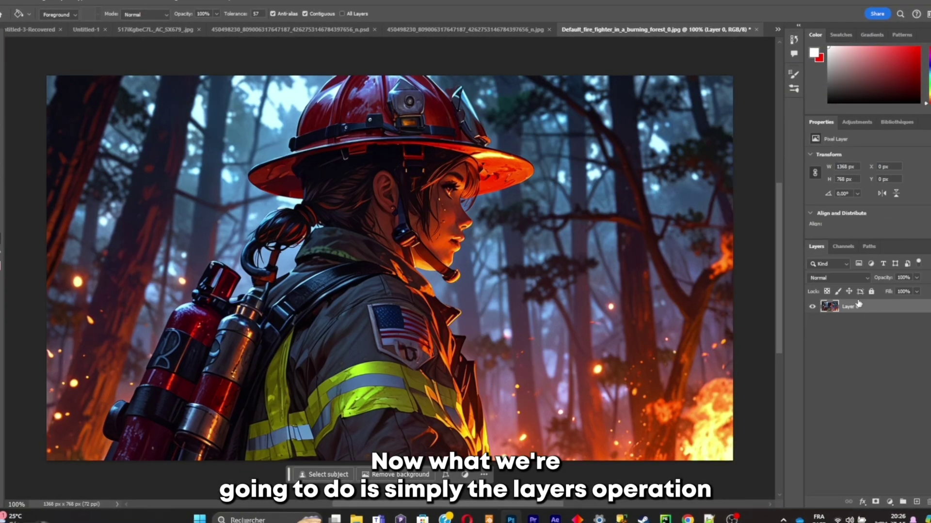
# Step: Select the firefighter with the Object Selection Tool and add the two tanks on the back to the selection
pyautogui.click(2, 85)
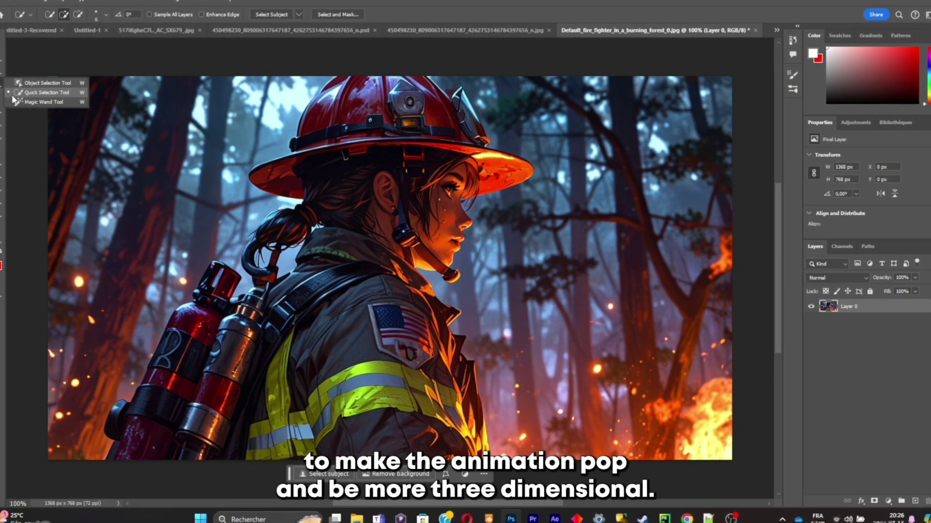
pyautogui.click(16, 84)
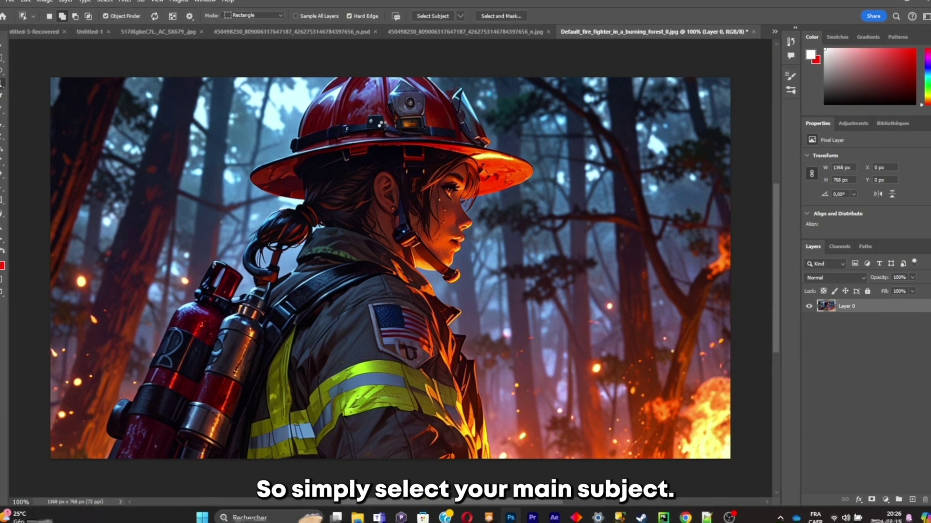
pyautogui.click(401, 158)
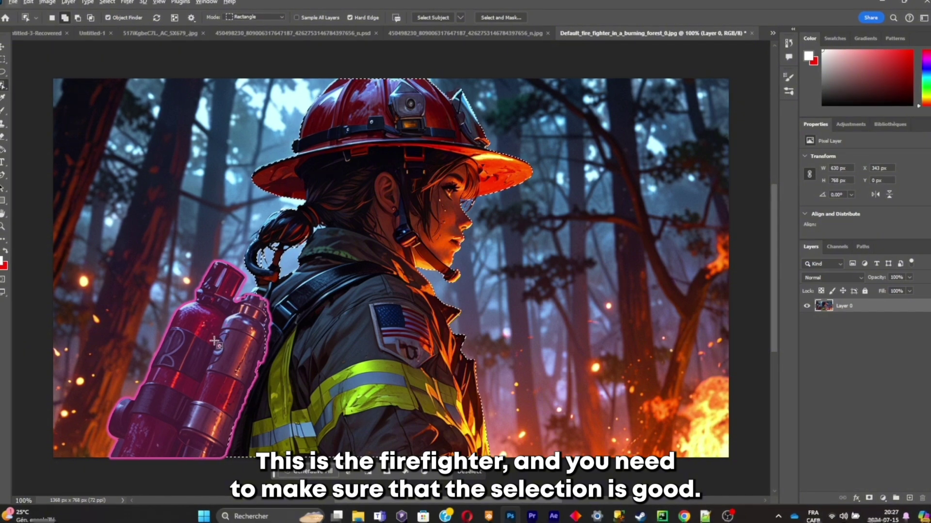
pyautogui.keyDown('shift'); pyautogui.click(214, 341); pyautogui.keyUp('shift')
# Step: Add the missing tip of the goggles on the front of the helmet to the selection with the Lasso tool
pyautogui.press('l')
pyautogui.scroll(5, 450, 96)
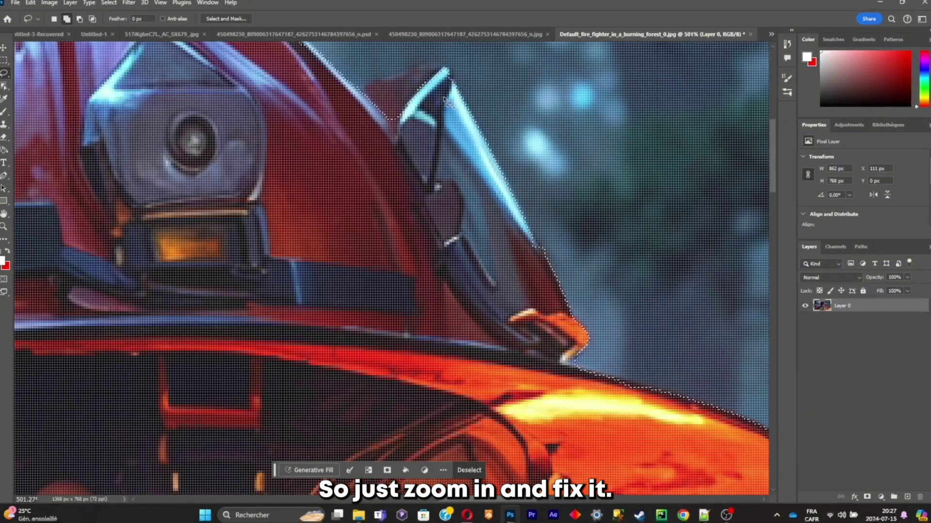
pyautogui.moveTo(447, 71); pyautogui.dragTo(399, 73)
pyautogui.moveTo(398, 236)
pyautogui.mouseDown()
pyautogui.moveTo(462, 213)
pyautogui.moveTo(535, 245)
pyautogui.mouseUp()
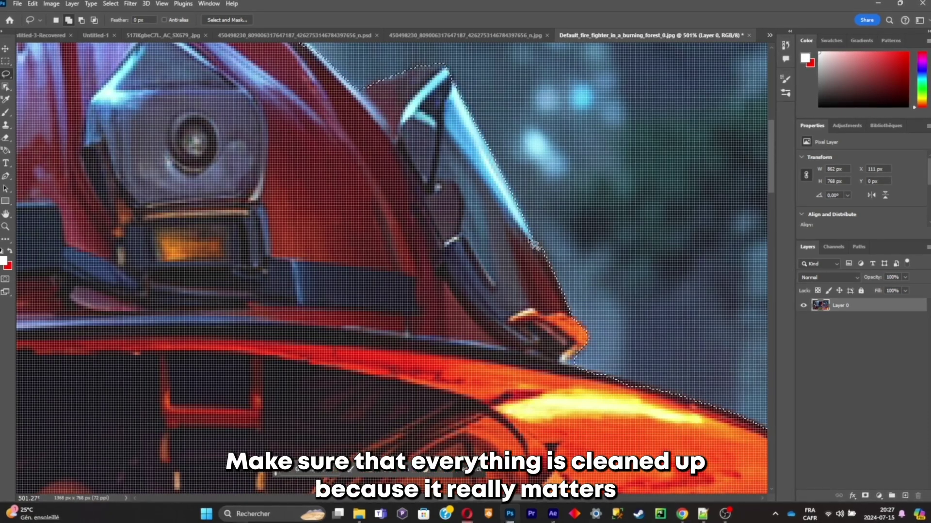
pyautogui.scroll(-3, 540, 272)
pyautogui.scroll(-3, 542, 293)
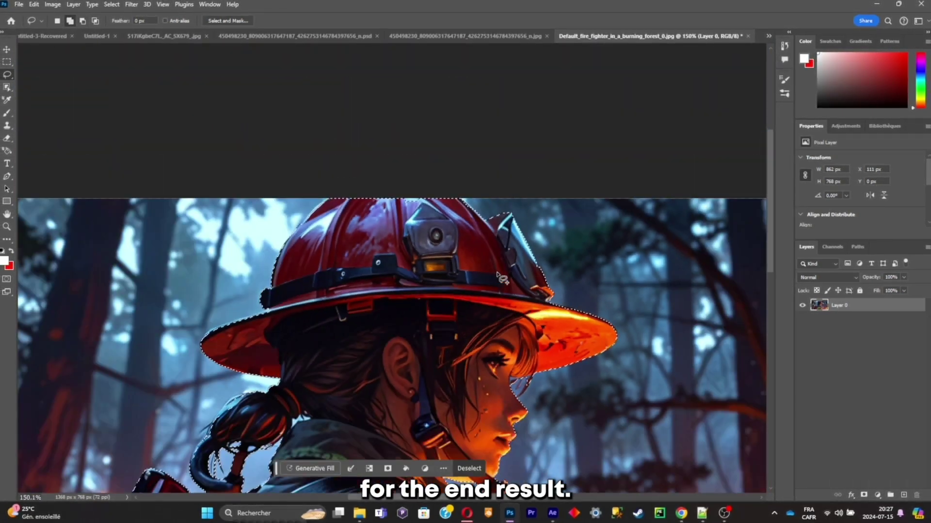
# Step: Refine the selection edge around the hair strands in front of the face with the Lasso tool
pyautogui.scroll(5, 557, 325)
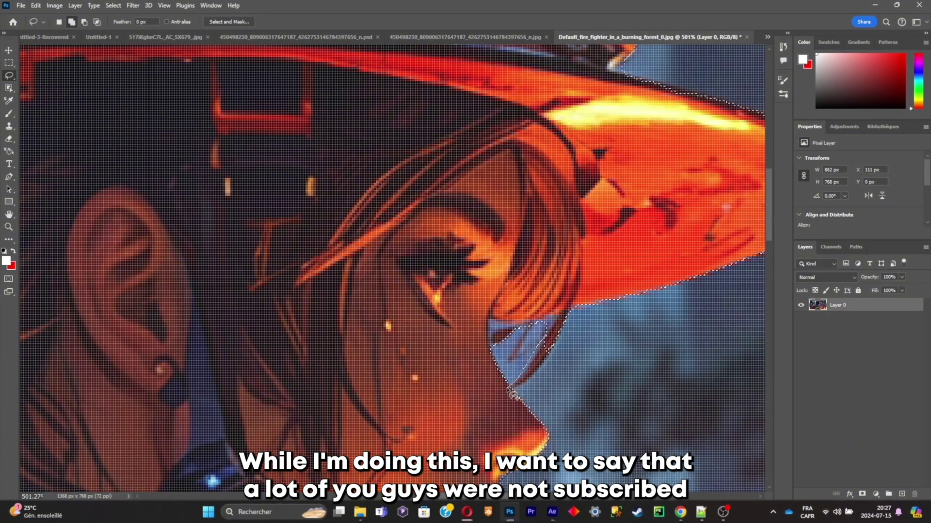
pyautogui.moveTo(511, 392); pyautogui.dragTo(528, 384)
pyautogui.moveTo(549, 352)
pyautogui.mouseDown()
pyautogui.moveTo(560, 330)
pyautogui.moveTo(551, 351)
pyautogui.mouseUp()
pyautogui.moveTo(520, 379)
pyautogui.mouseDown()
pyautogui.moveTo(556, 320)
pyautogui.moveTo(491, 326)
pyautogui.moveTo(489, 355)
pyautogui.moveTo(514, 387)
pyautogui.mouseUp()
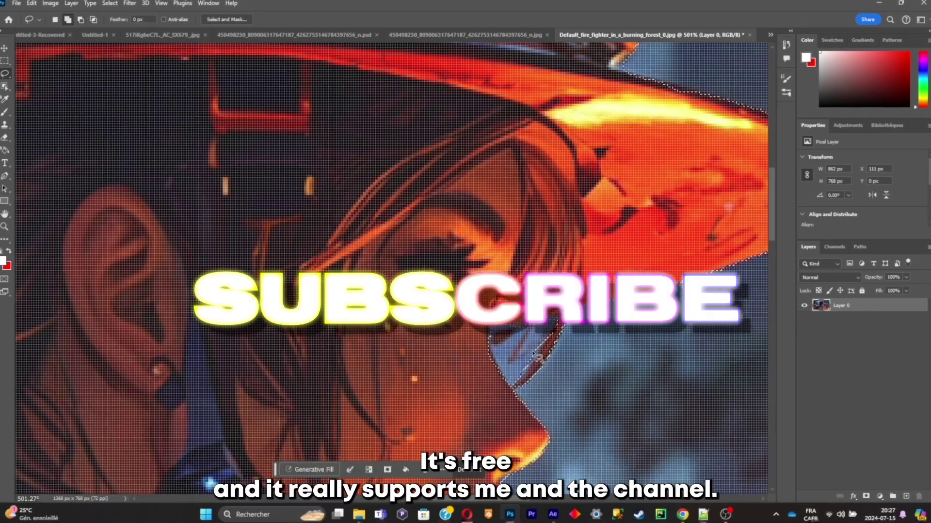
pyautogui.scroll(-6, 543, 362)
pyautogui.scroll(-3, 535, 375)
# Step: Check the selection outline along the firefighter's body and add the missing area between the two tank tops with the Lasso tool
pyautogui.scroll(3, 523, 383)
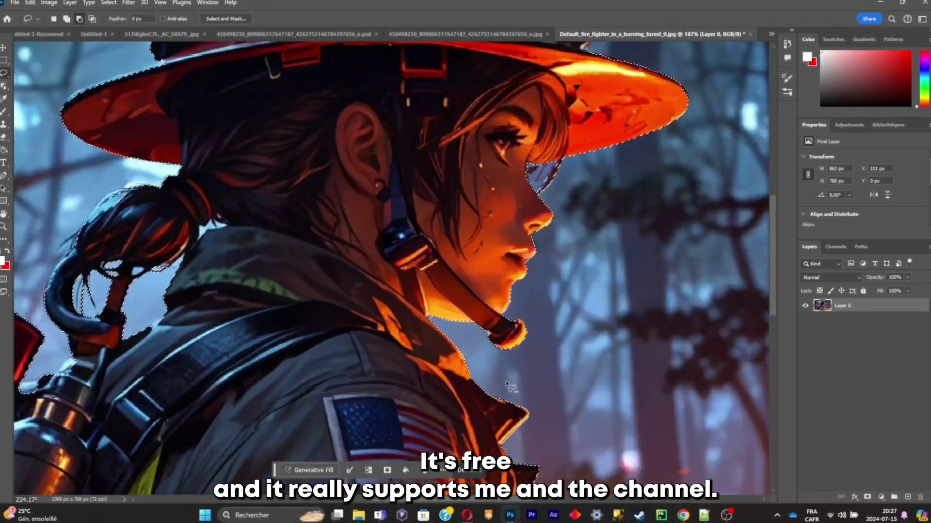
pyautogui.scroll(-4, 526, 389)
pyautogui.scroll(-3, 531, 393)
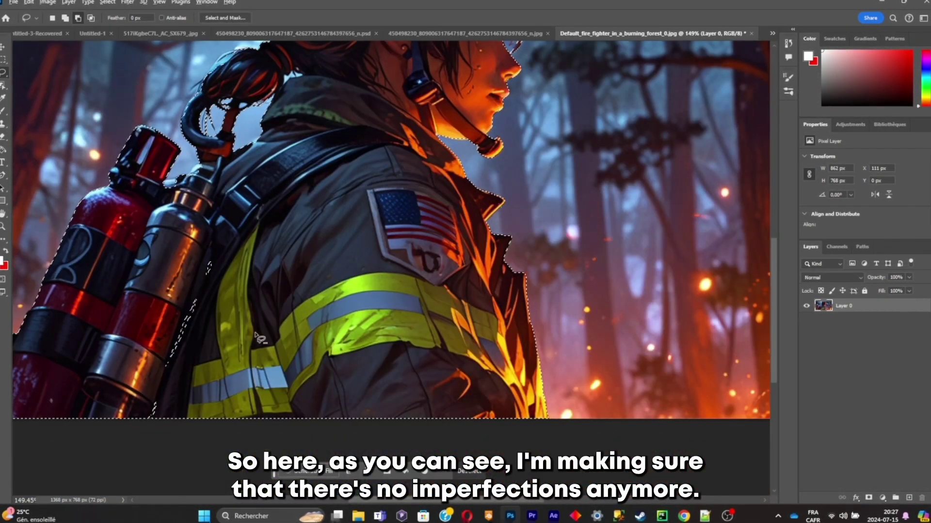
pyautogui.scroll(4, 194, 339)
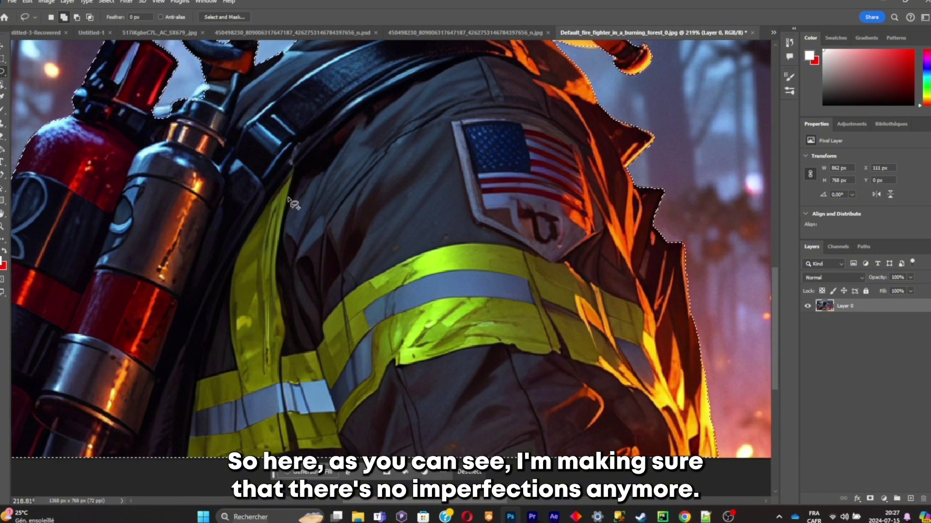
pyautogui.scroll(-4, 252, 247)
pyautogui.scroll(8, 277, 275)
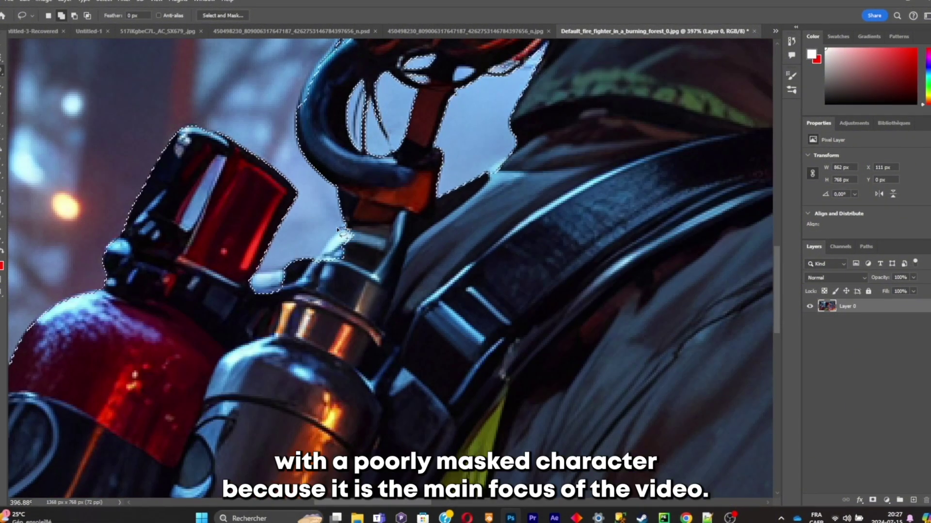
pyautogui.moveTo(356, 236); pyautogui.dragTo(257, 276)
# Step: Add the missed outer hair along the upper edge of the ponytail to the selection with the Lasso tool
pyautogui.scroll(5, 427, 259)
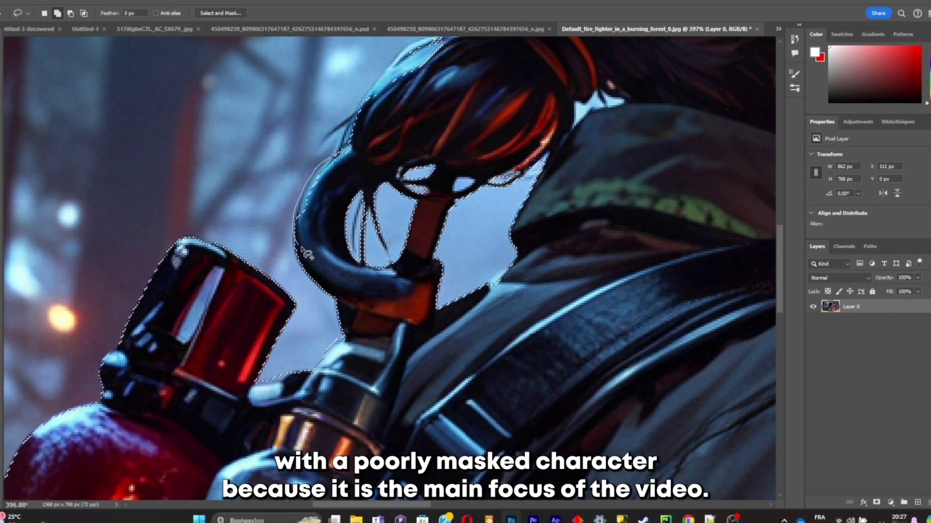
pyautogui.scroll(5, 495, 162)
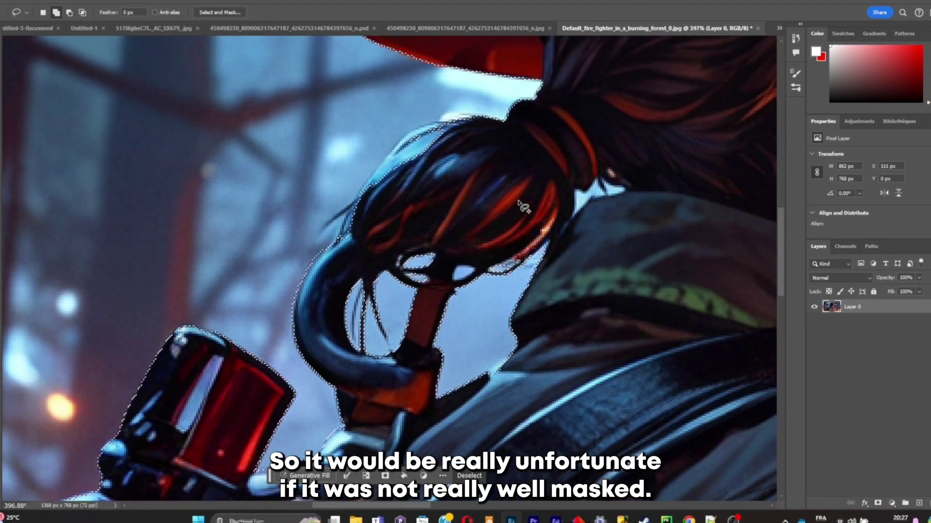
pyautogui.scroll(-6, 514, 213)
pyautogui.scroll(7, 502, 237)
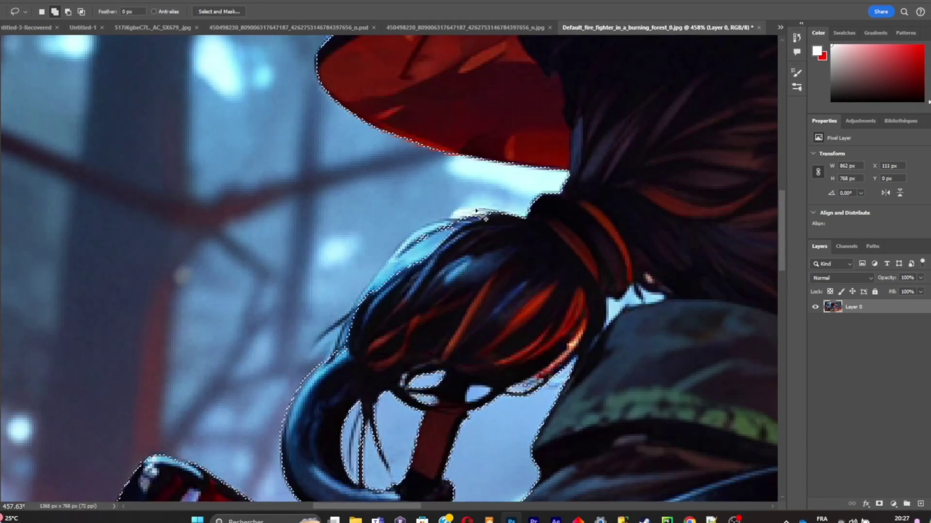
pyautogui.moveTo(423, 230); pyautogui.dragTo(393, 260)
pyautogui.moveTo(365, 309); pyautogui.dragTo(367, 310)
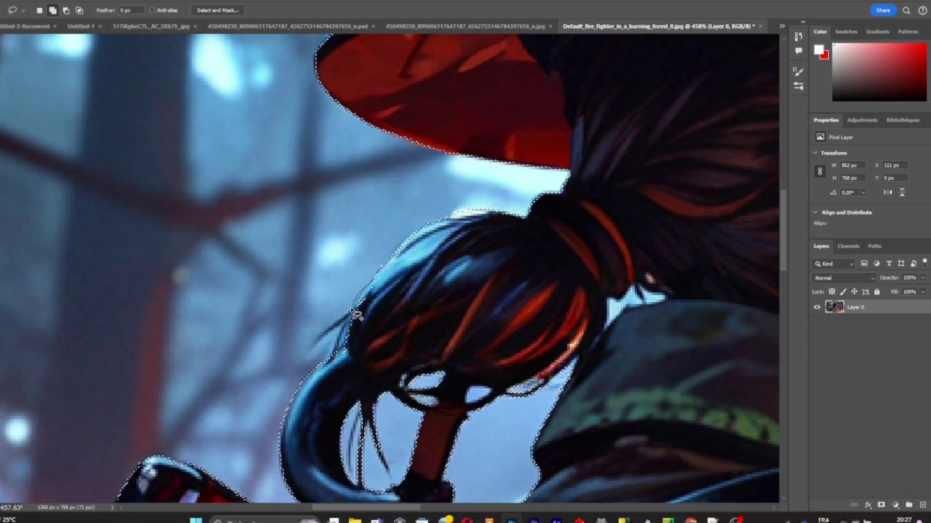
# Step: Copy the selected firefighter onto a new layer and hide the original Layer 0 to check the cutout
pyautogui.scroll(-4, 385, 349)
pyautogui.scroll(5, 563, 263)
pyautogui.hscroll(4, 562, 263)
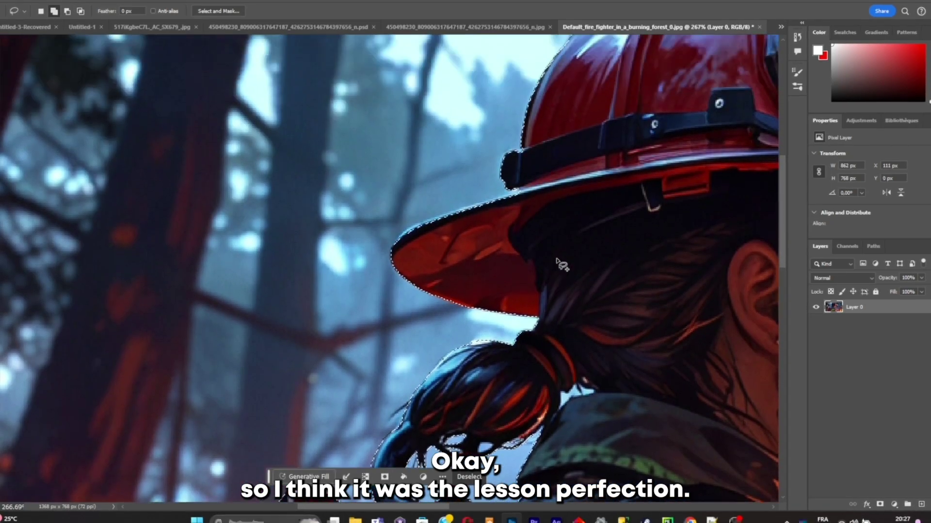
pyautogui.scroll(-6, 556, 264)
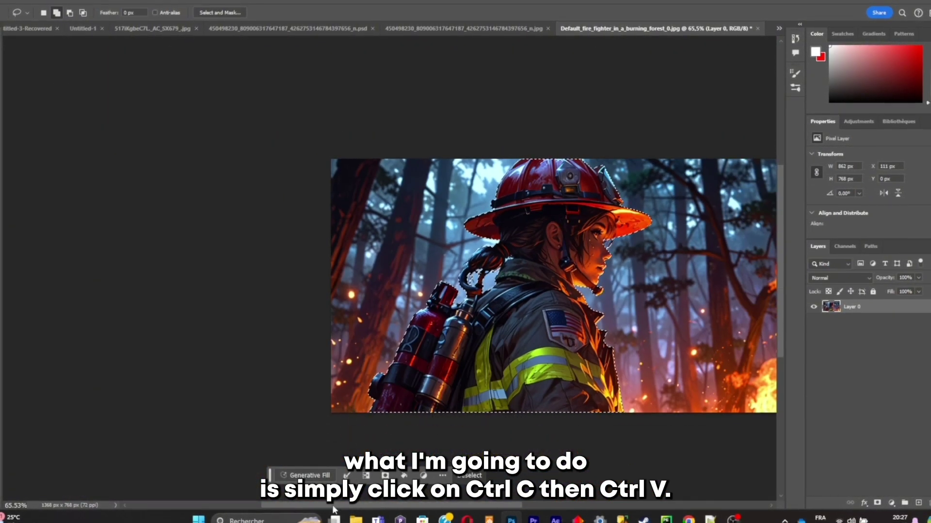
pyautogui.hscroll(5, 409, 424)
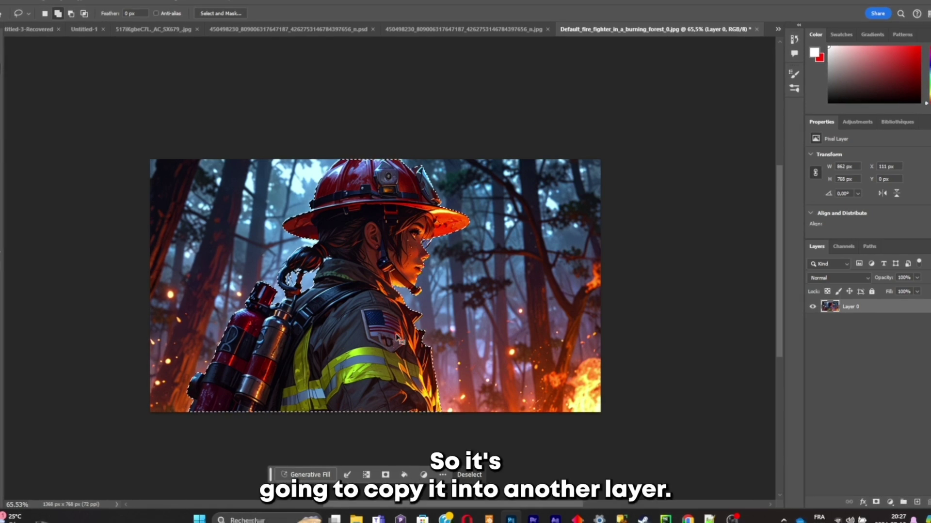
pyautogui.hotkey('ctrl', 'j')
pyautogui.click(812, 321)
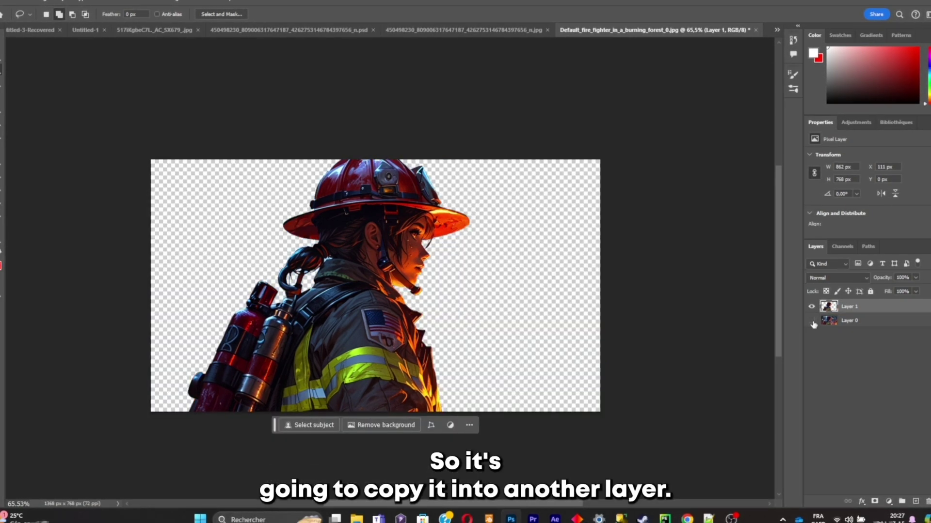
pyautogui.click(812, 321)
pyautogui.click(812, 321)
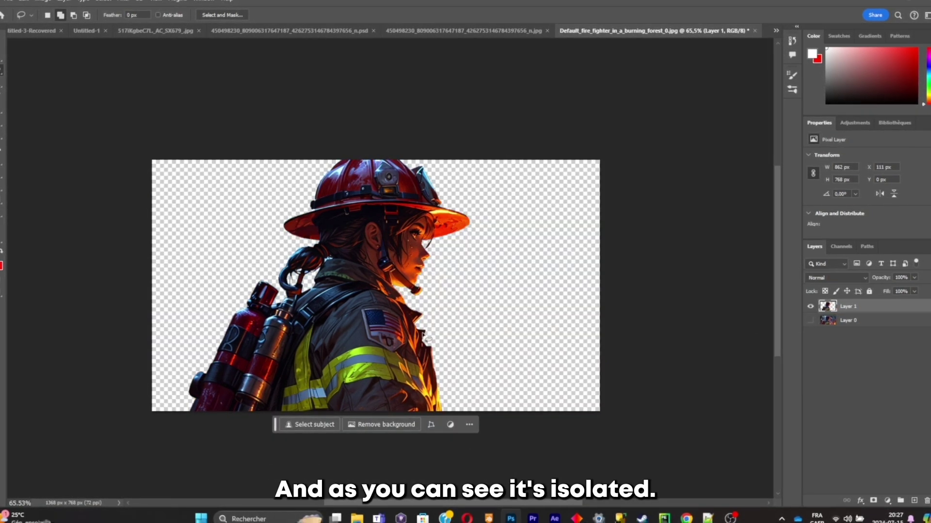
# Step: Hide the cutout on Layer 1 and show the original image on Layer 0
pyautogui.scroll(8, 419, 332)
pyautogui.scroll(-4, 418, 330)
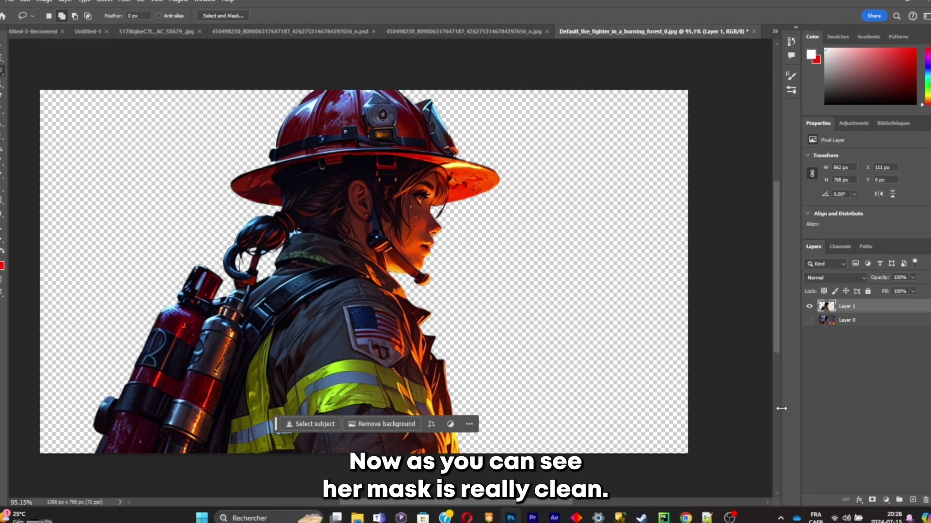
pyautogui.click(809, 307)
pyautogui.click(808, 320)
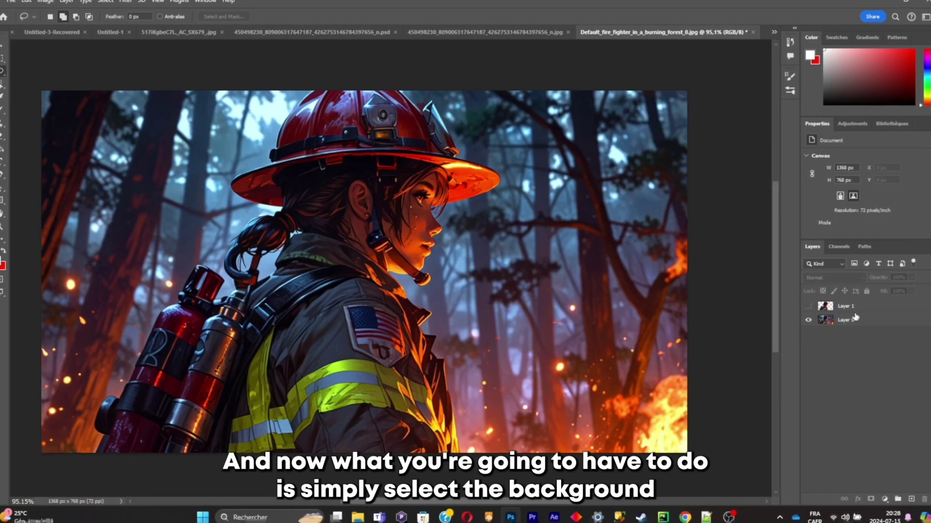
pyautogui.scroll(-1, 160, 132)
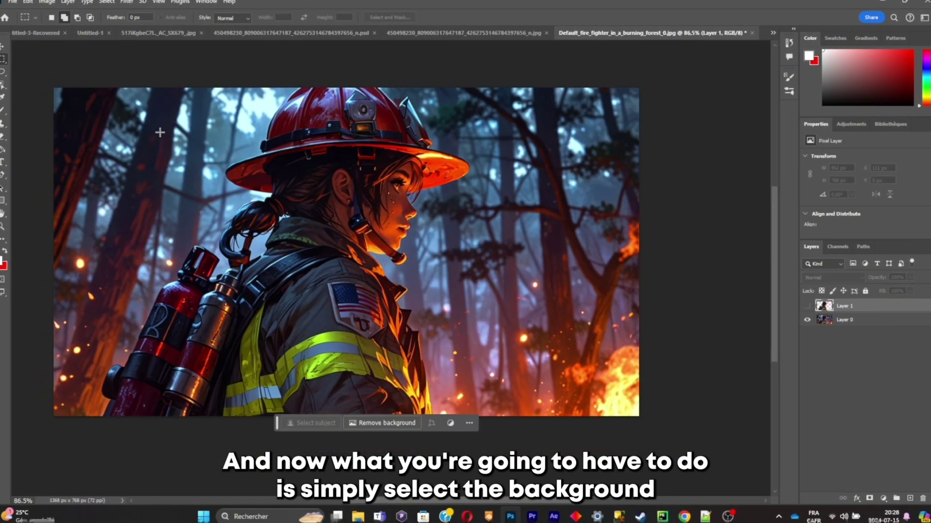
# Step: Draw a rough Lasso selection around the whole firefighter, leaving a small margin of background outside the outline
pyautogui.press('l')
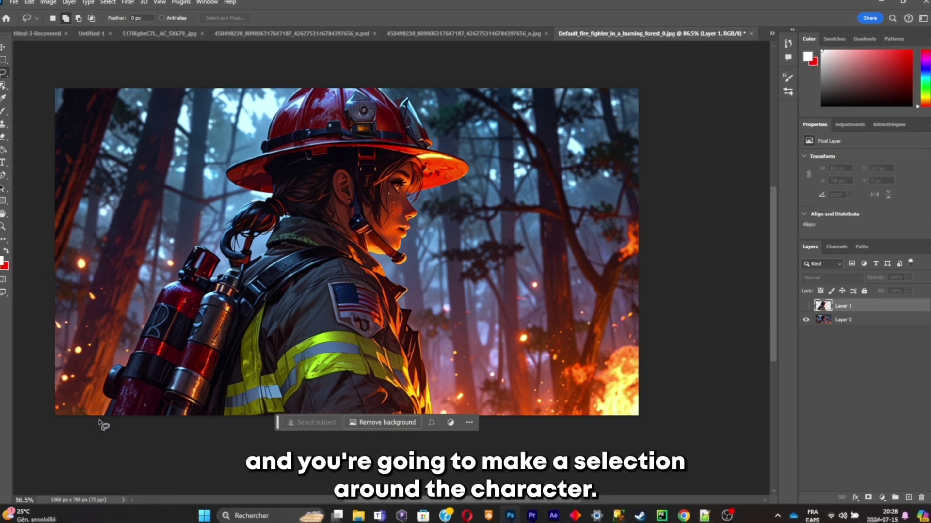
pyautogui.moveTo(291, 89); pyautogui.dragTo(270, 113)
pyautogui.moveTo(219, 160); pyautogui.dragTo(214, 200)
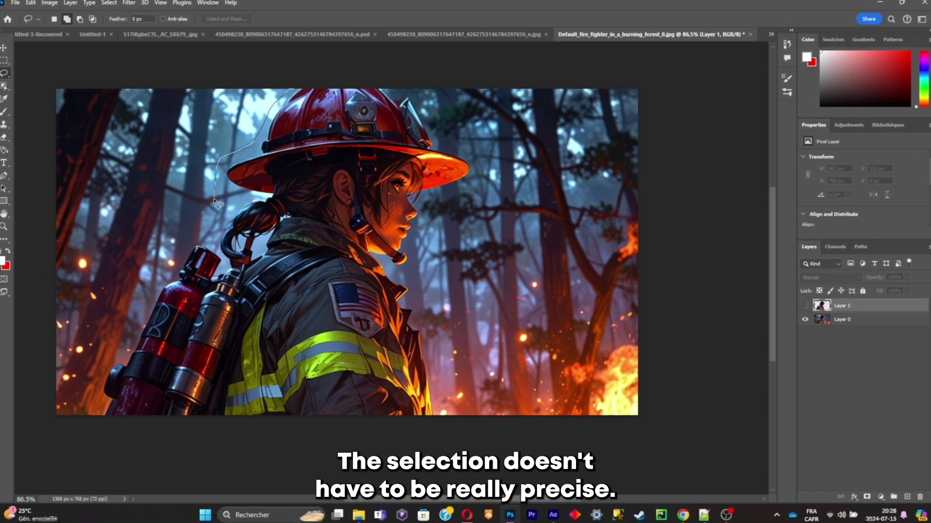
pyautogui.moveTo(137, 325); pyautogui.dragTo(108, 369)
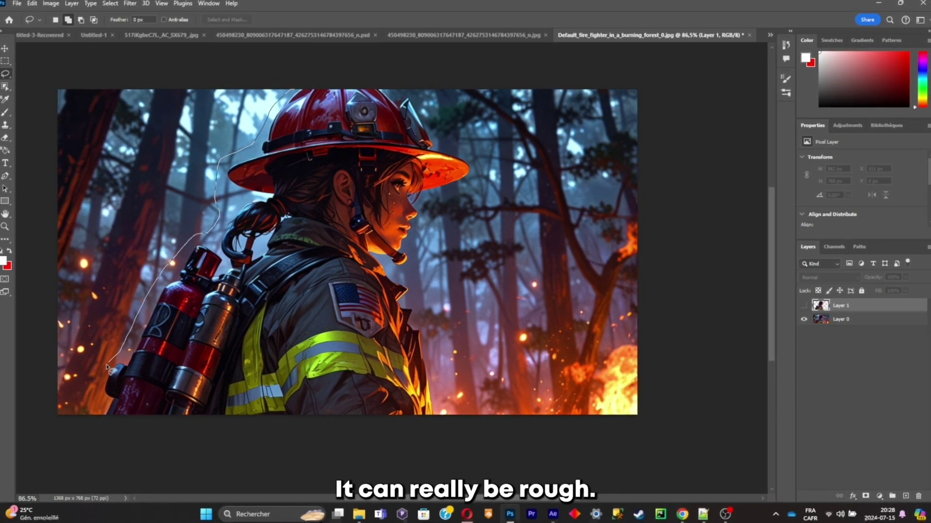
pyautogui.moveTo(325, 475); pyautogui.dragTo(424, 474)
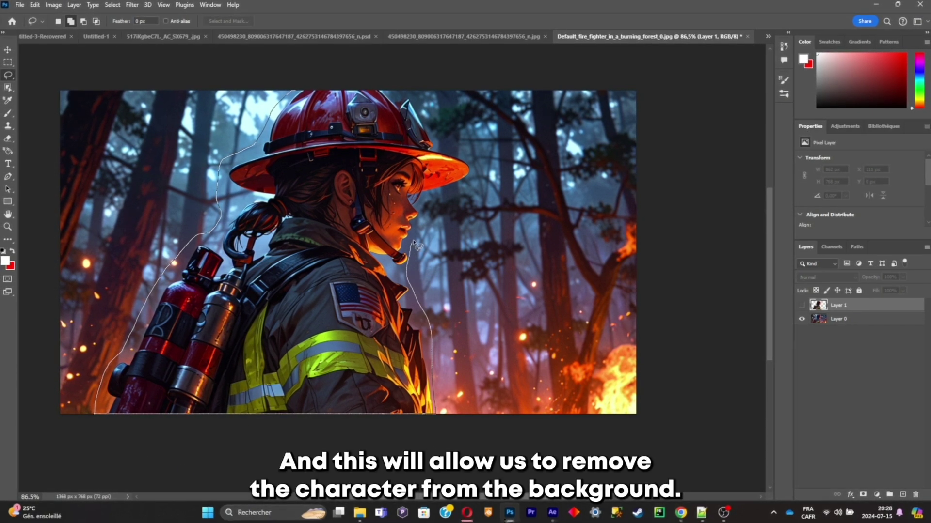
pyautogui.moveTo(414, 243); pyautogui.dragTo(432, 203)
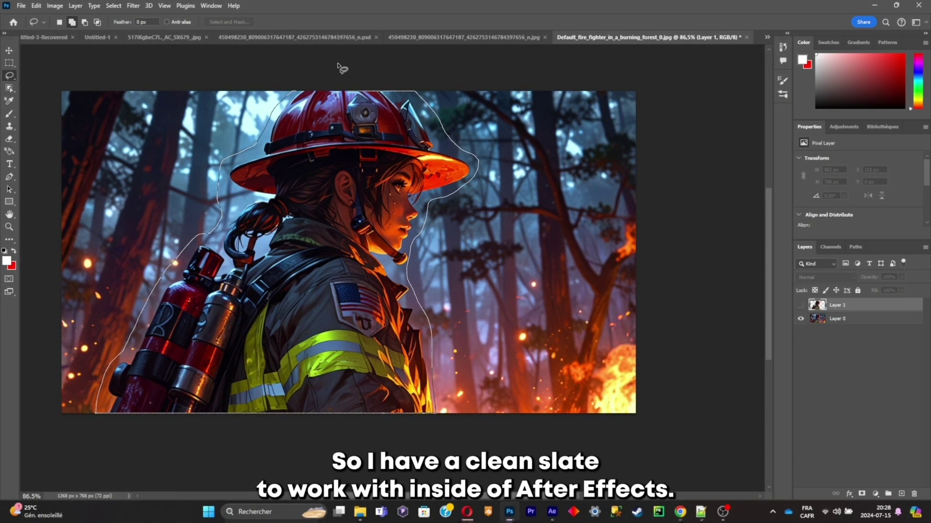
pyautogui.moveTo(342, 68); pyautogui.dragTo(341, 69)
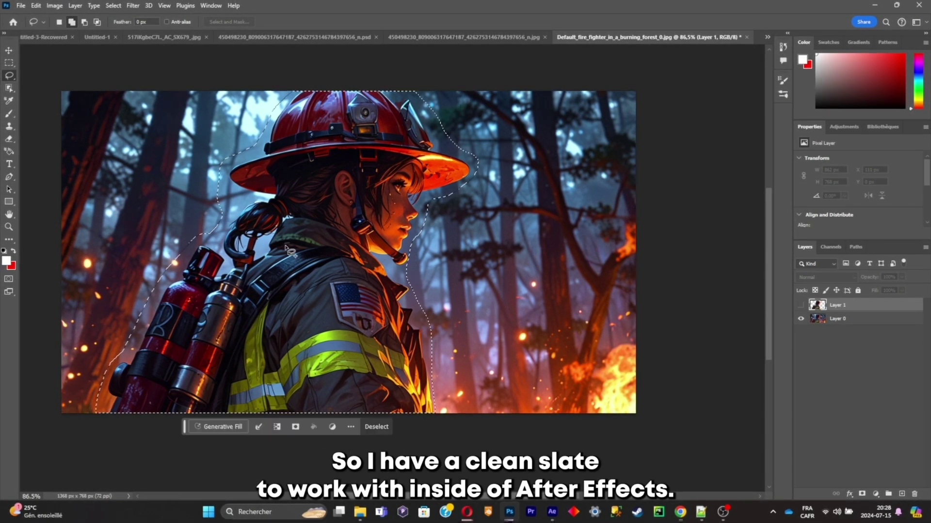
# Step: Replace the selected firefighter on Layer 0 with generated background using Generative Fill with an empty prompt
pyautogui.click(854, 322)
pyautogui.click(218, 427)
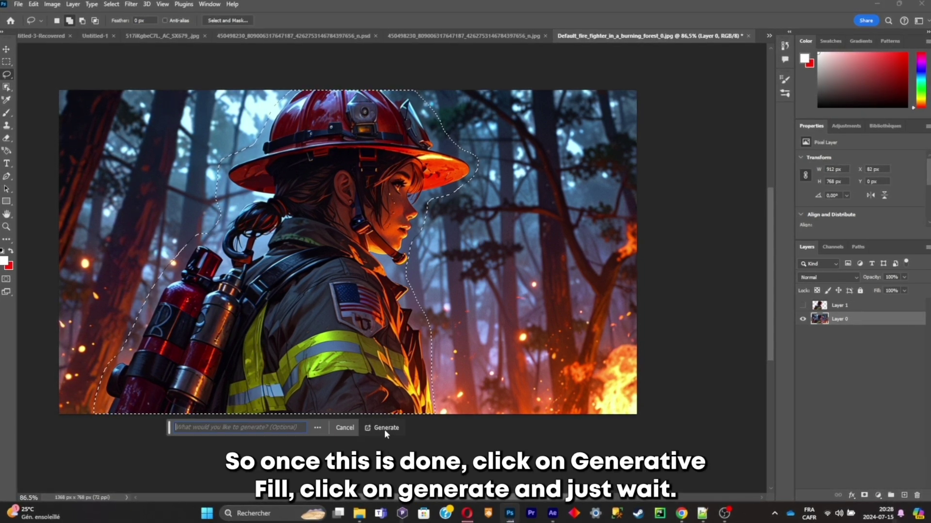
pyautogui.click(385, 429)
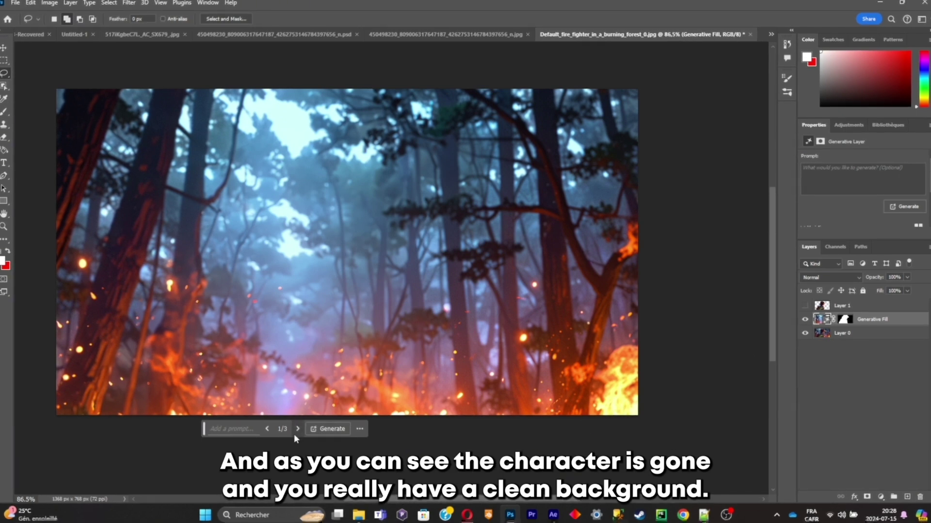
# Step: Compare the generated background variations, show the cutout on Layer 1, and choose the third variation
pyautogui.click(297, 430)
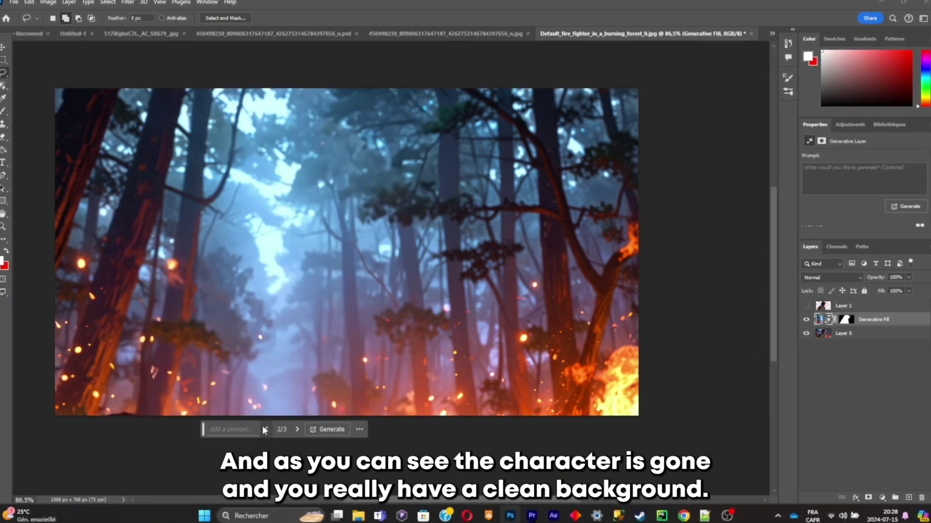
pyautogui.click(265, 430)
pyautogui.click(265, 430)
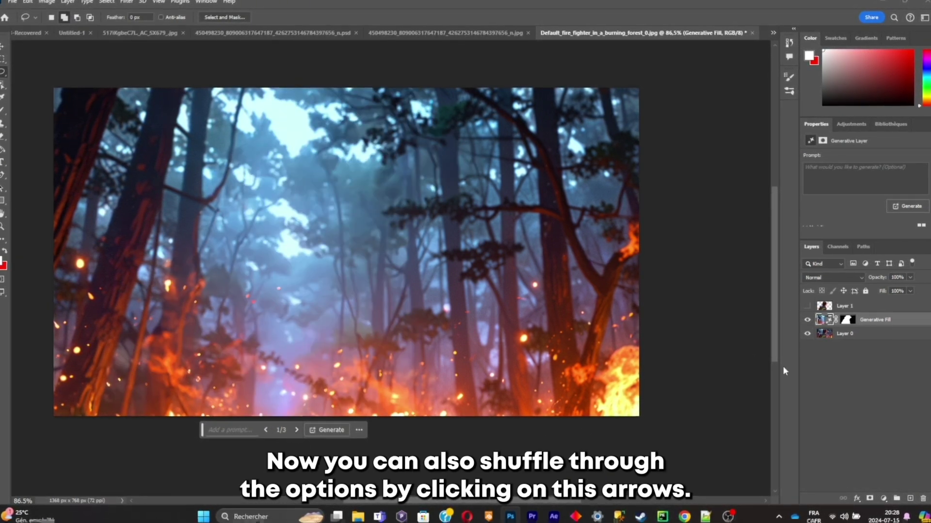
pyautogui.click(807, 305)
pyautogui.click(297, 431)
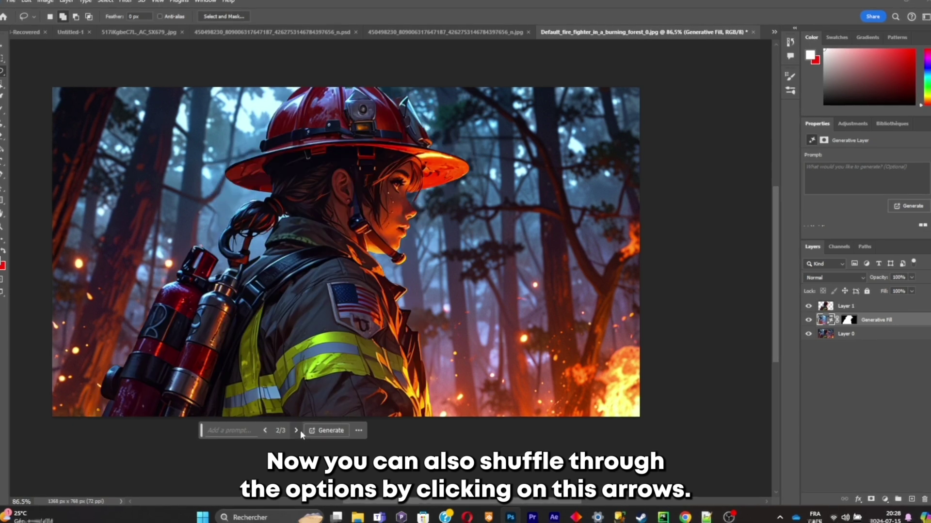
pyautogui.click(296, 430)
pyautogui.click(264, 431)
# Step: Merge the Generative Fill layer down into Layer 0 and toggle Layer 1's visibility to check the clean background
pyautogui.rightClick(891, 320)
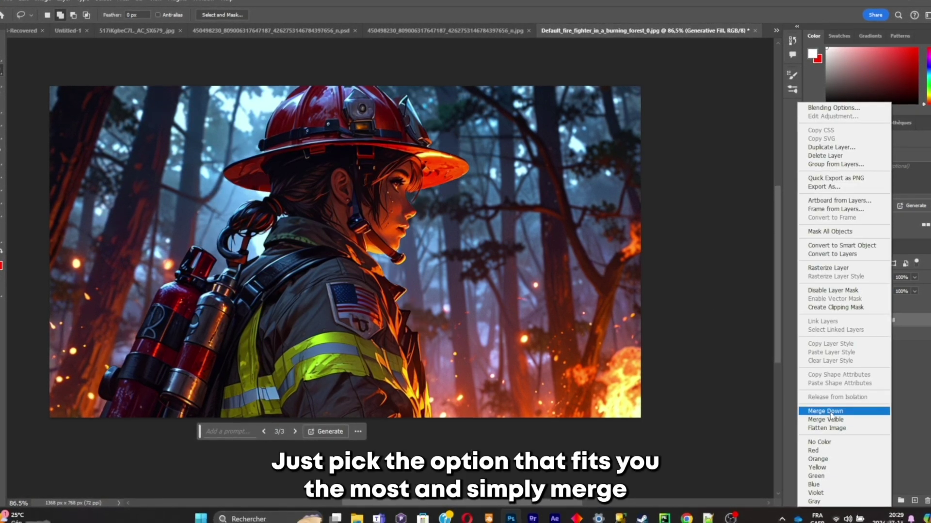
pyautogui.click(825, 411)
pyautogui.click(811, 308)
pyautogui.click(811, 308)
pyautogui.click(813, 308)
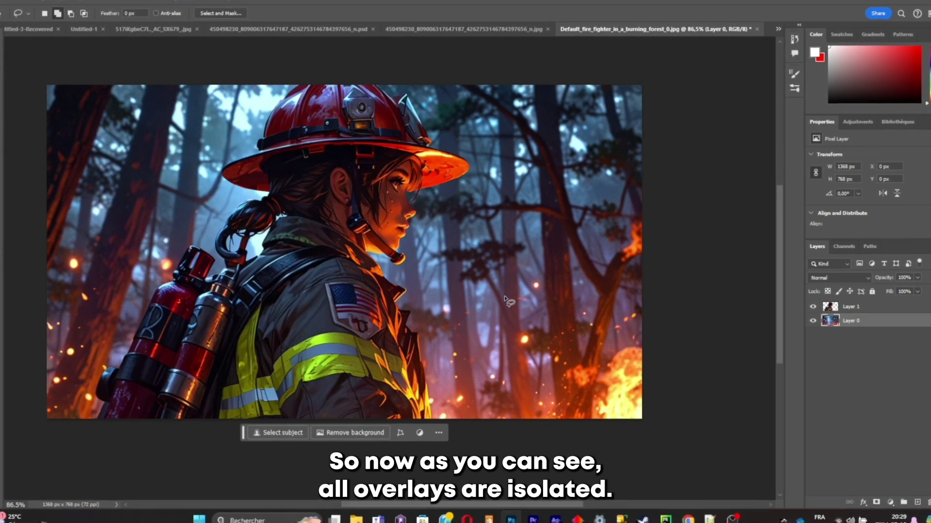
pyautogui.scroll(-2, 486, 297)
pyautogui.scroll(4, 487, 298)
pyautogui.scroll(-3, 502, 293)
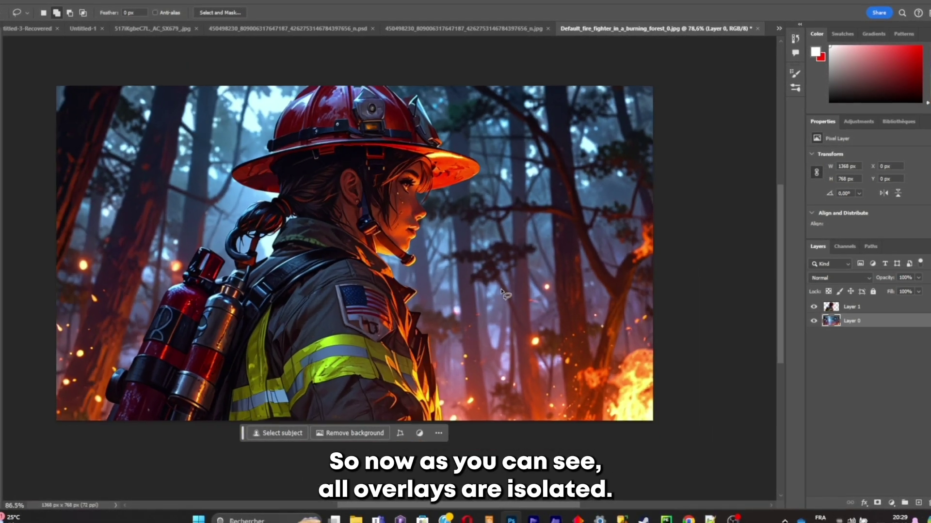
# Step: Hide Layer 0, duplicate the firefighter cutout on Layer 1, and hide the Layer 1 original
pyautogui.click(815, 320)
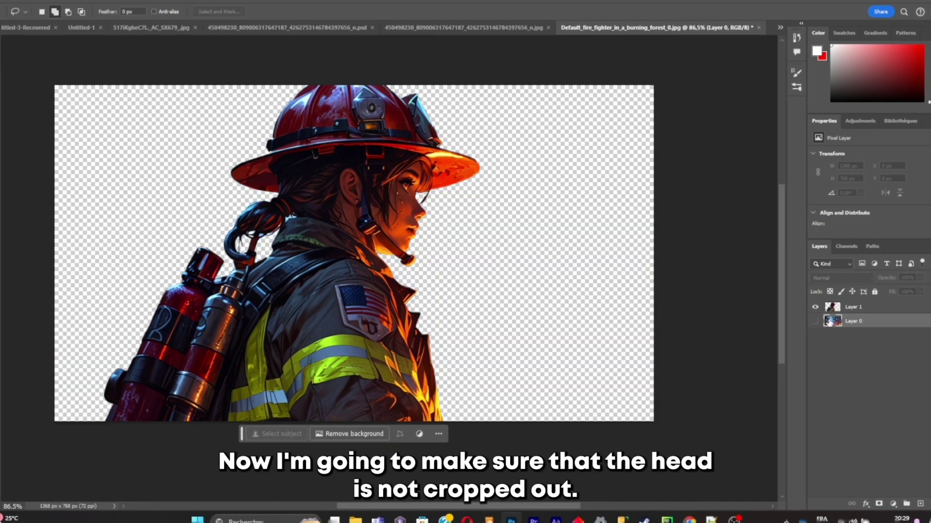
pyautogui.click(876, 310)
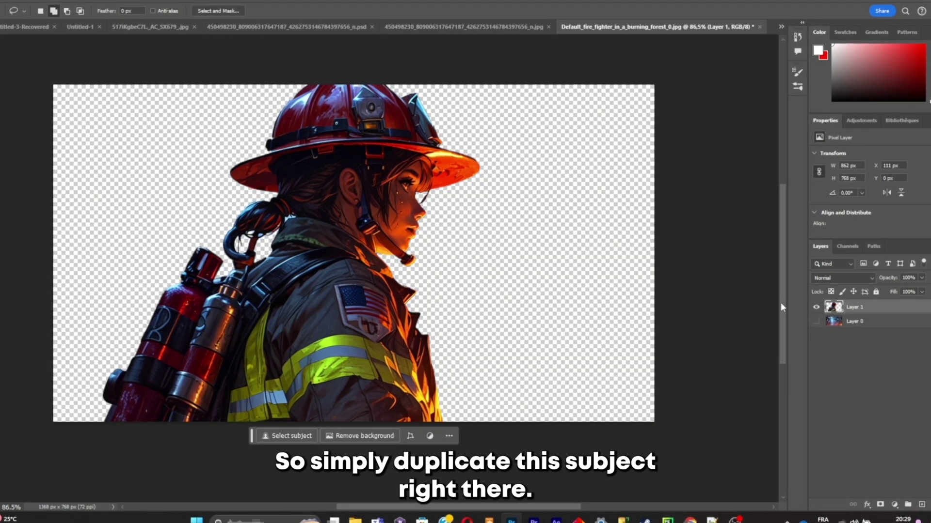
pyautogui.hotkey('ctrl', 'j')
pyautogui.click(816, 322)
# Step: Scale the duplicated firefighter layer down proportionally to about 93%, keeping its bottom-right corner in place
pyautogui.hotkey('ctrl', 't')
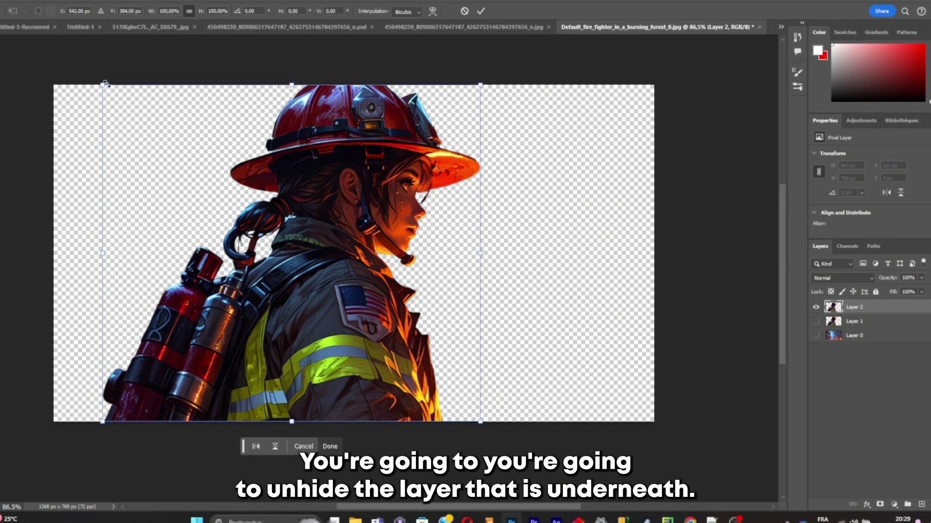
pyautogui.moveTo(103, 84); pyautogui.dragTo(129, 109)
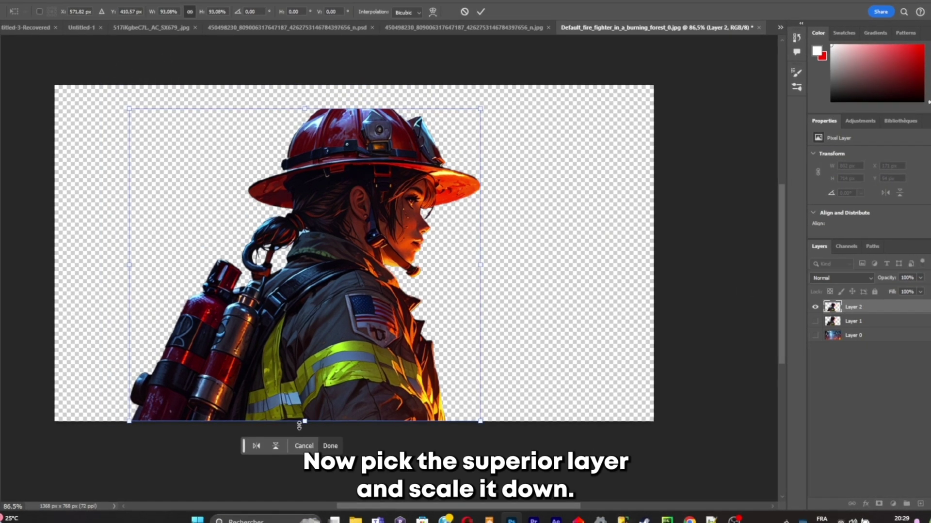
pyautogui.click(330, 446)
# Step: Lasso the cropped top of the helmet on Layer 2 and complete it with Generative Fill, using an empty prompt
pyautogui.scroll(12, 325, 77)
pyautogui.moveTo(530, 154)
pyautogui.mouseDown()
pyautogui.moveTo(462, 103)
pyautogui.moveTo(395, 90)
pyautogui.mouseUp()
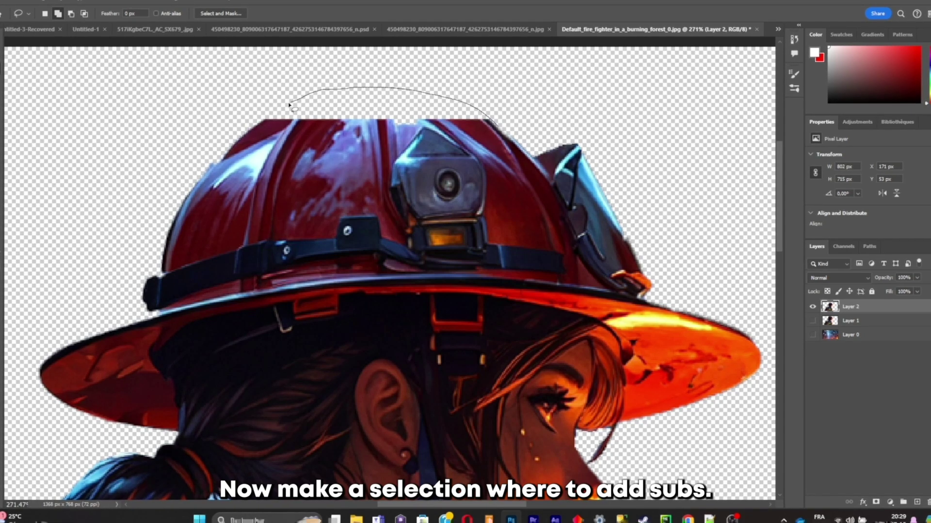
pyautogui.moveTo(272, 113)
pyautogui.mouseDown()
pyautogui.moveTo(282, 142)
pyautogui.moveTo(422, 131)
pyautogui.moveTo(504, 145)
pyautogui.mouseUp()
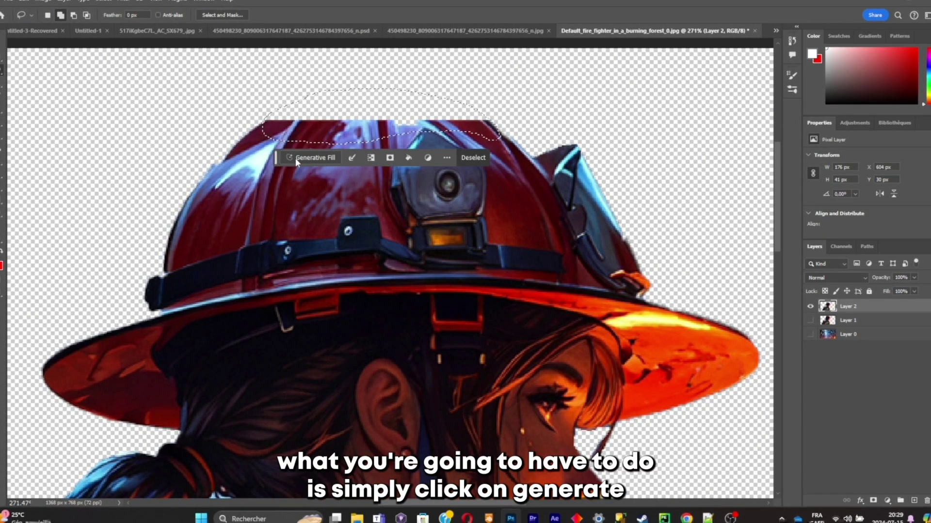
pyautogui.click(487, 159)
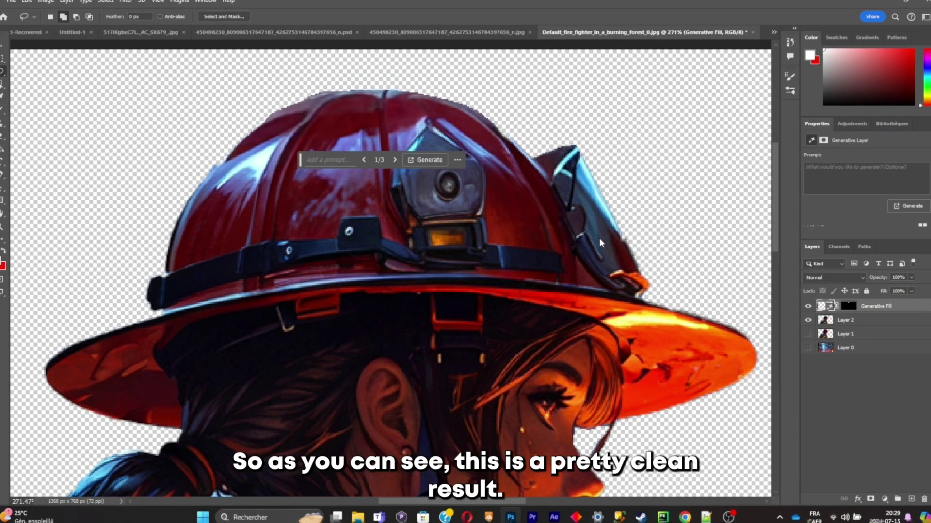
# Step: Choose the second generated helmet variation and merge the Generative Fill layer down into Layer 2
pyautogui.click(395, 160)
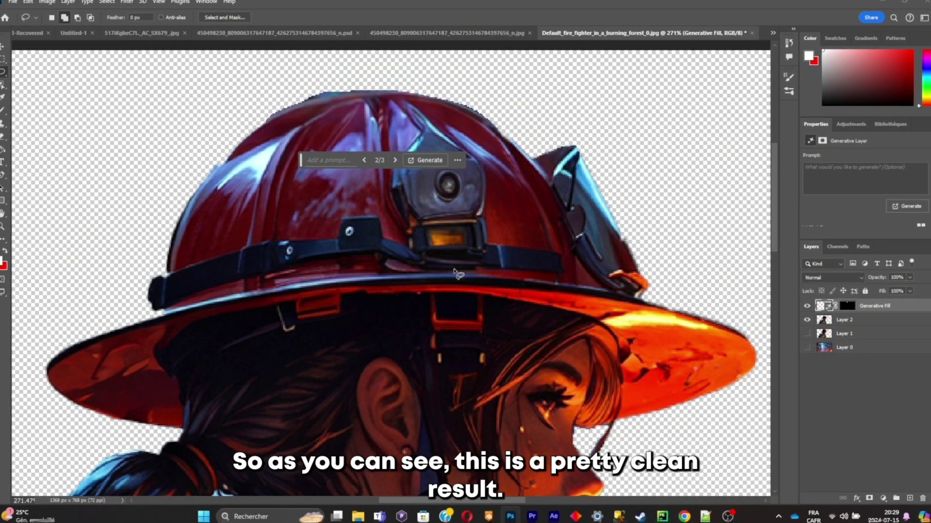
pyautogui.scroll(-3, 458, 274)
pyautogui.scroll(2, 461, 296)
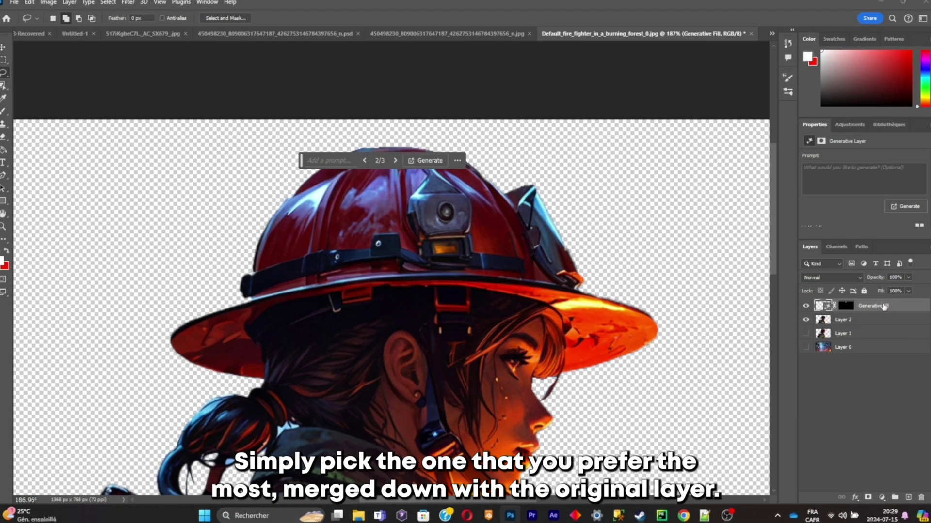
pyautogui.rightClick(884, 307)
pyautogui.click(846, 406)
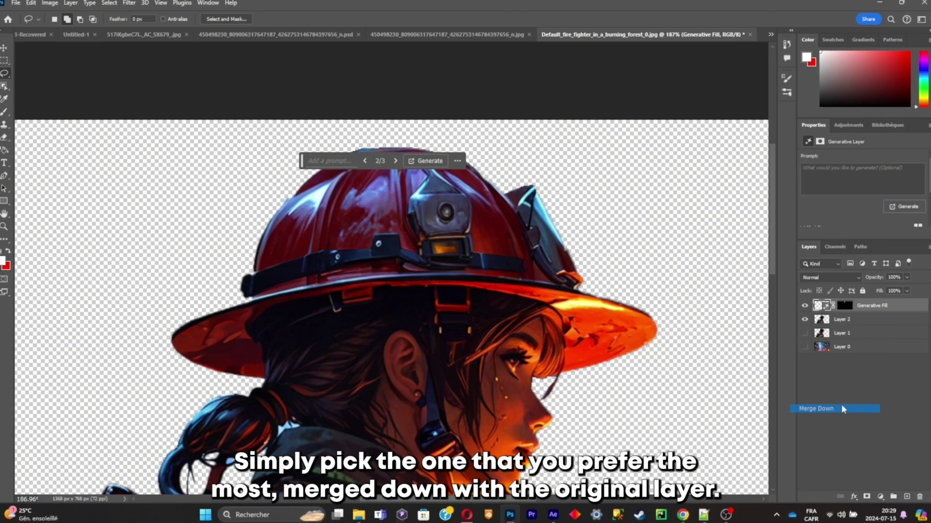
pyautogui.scroll(-4, 610, 310)
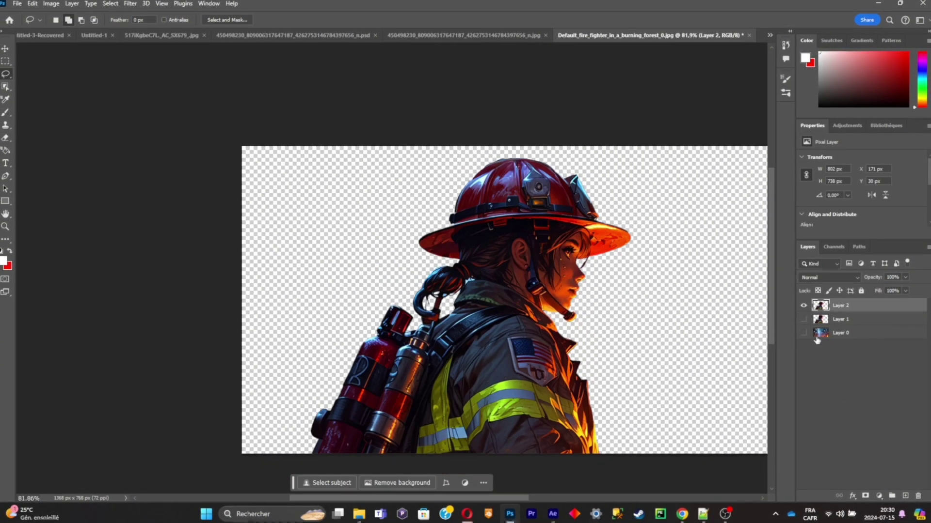
# Step: Show Layer 1 and scale Layer 2 up proportionally to about 107.74% so it matches the original firefighter
pyautogui.click(803, 319)
pyautogui.click(819, 319)
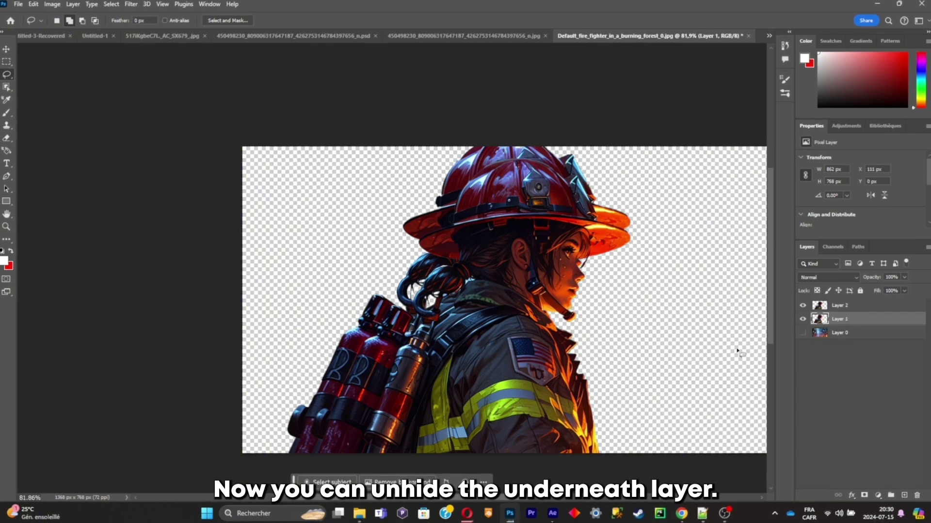
pyautogui.click(853, 307)
pyautogui.hotkey('ctrl', 't')
pyautogui.moveTo(312, 159); pyautogui.dragTo(286, 136)
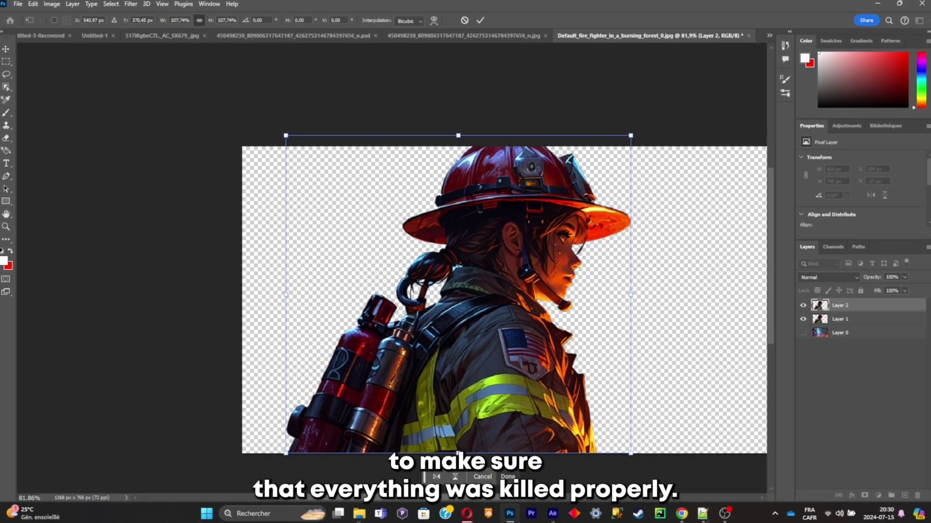
pyautogui.click(507, 478)
# Step: Delete Layer 1 and make the Layer 0 background visible
pyautogui.click(824, 319)
pyautogui.press('Delete')
pyautogui.click(804, 319)
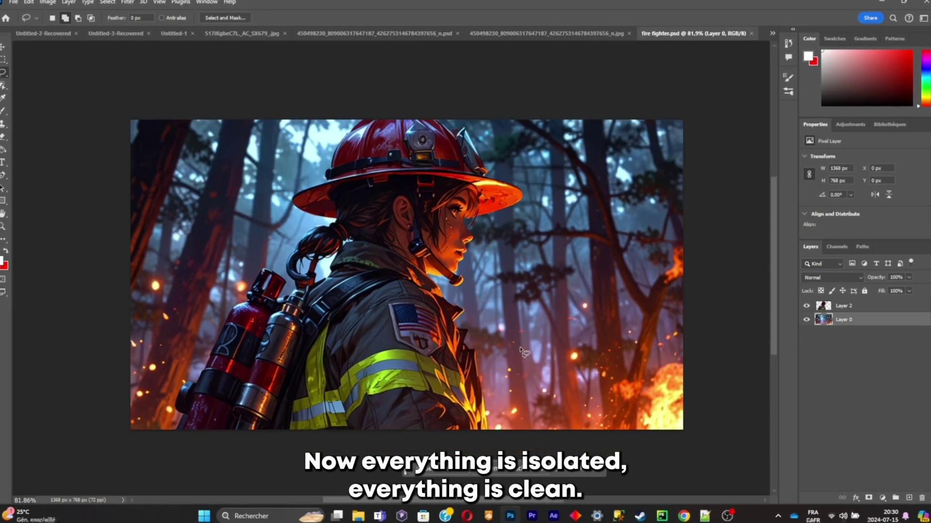
# Step: Switch to After Effects and start a new project with a 1920x1080, 24 fps composition named Comp 1
pyautogui.click(553, 518)
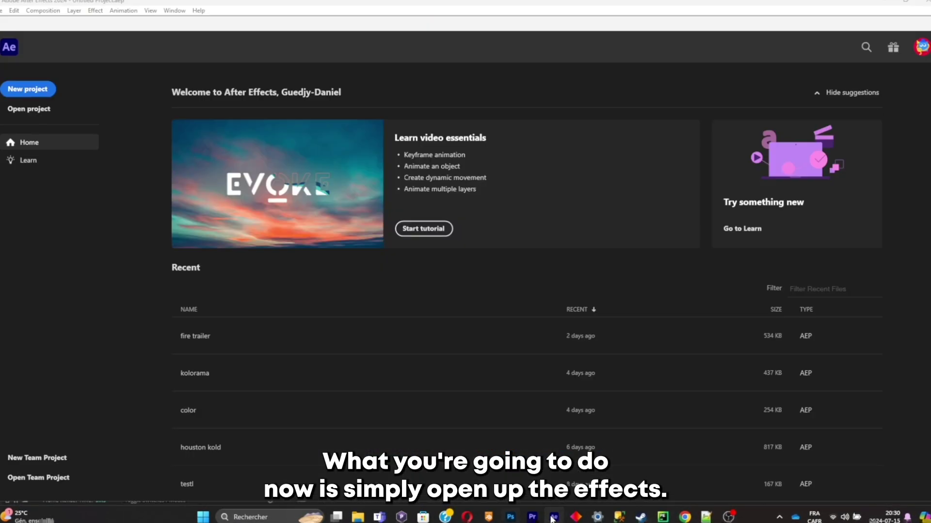
pyautogui.click(31, 88)
pyautogui.click(322, 156)
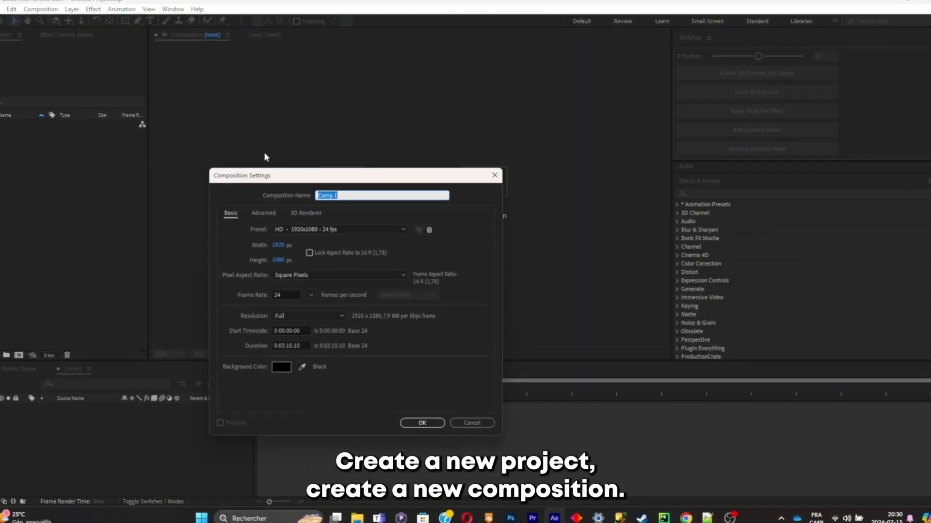
pyautogui.click(422, 423)
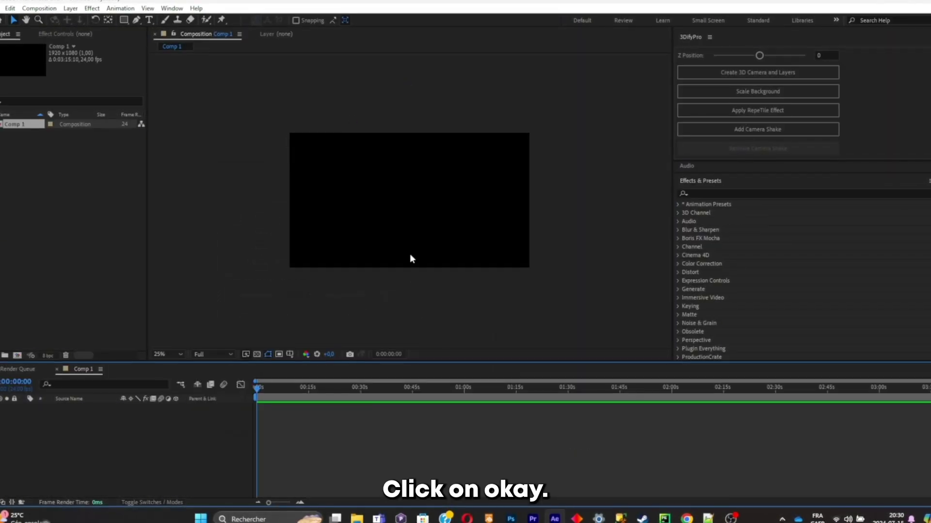
pyautogui.scroll(-2, 399, 249)
pyautogui.moveTo(406, 250); pyautogui.dragTo(409, 237)
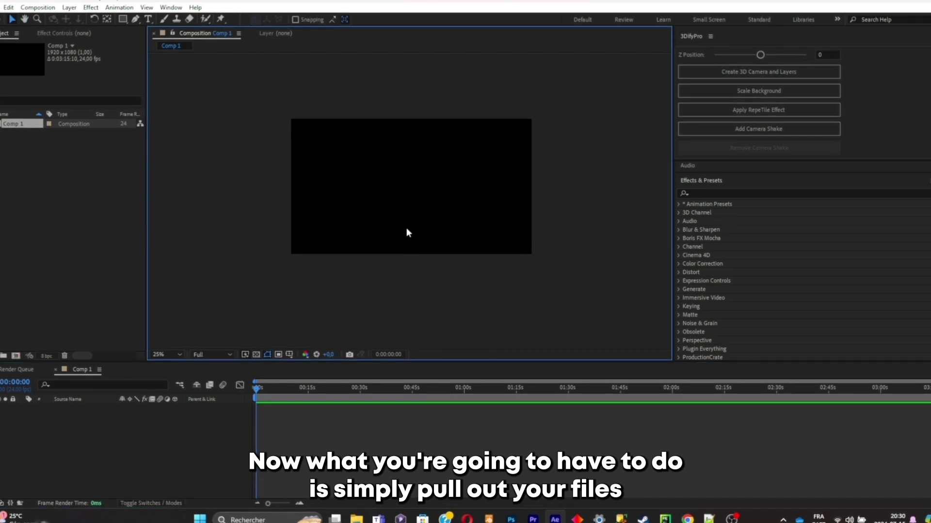
# Step: Import the layered fire fighter Photoshop file from the file explorer into the project as a composition
pyautogui.click(357, 519)
pyautogui.moveTo(253, 451); pyautogui.dragTo(83, 444)
pyautogui.click(471, 421)
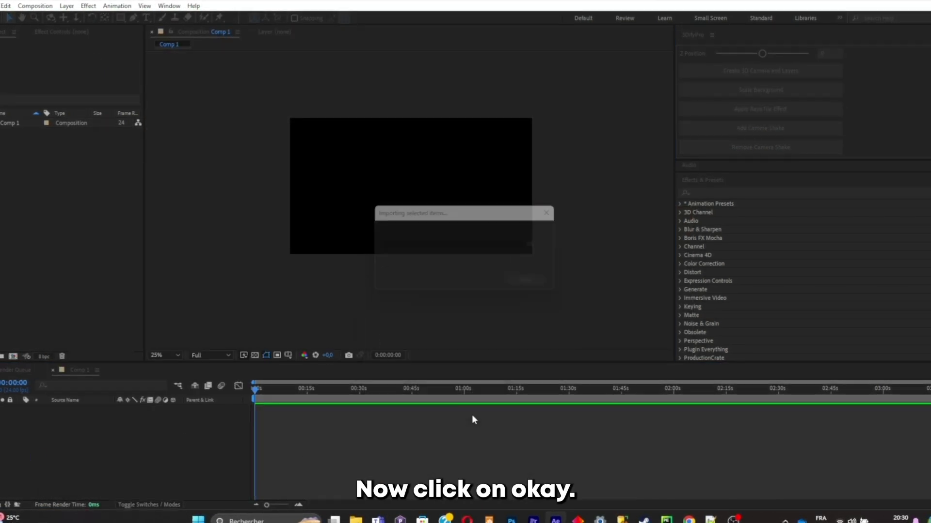
# Step: Place the fire fighter composition in Comp 1 and scale it to 141% so it fills the frame
pyautogui.scroll(2, 432, 240)
pyautogui.moveTo(142, 418); pyautogui.dragTo(441, 345)
pyautogui.scroll(1, 432, 294)
pyautogui.scroll(-1, 441, 345)
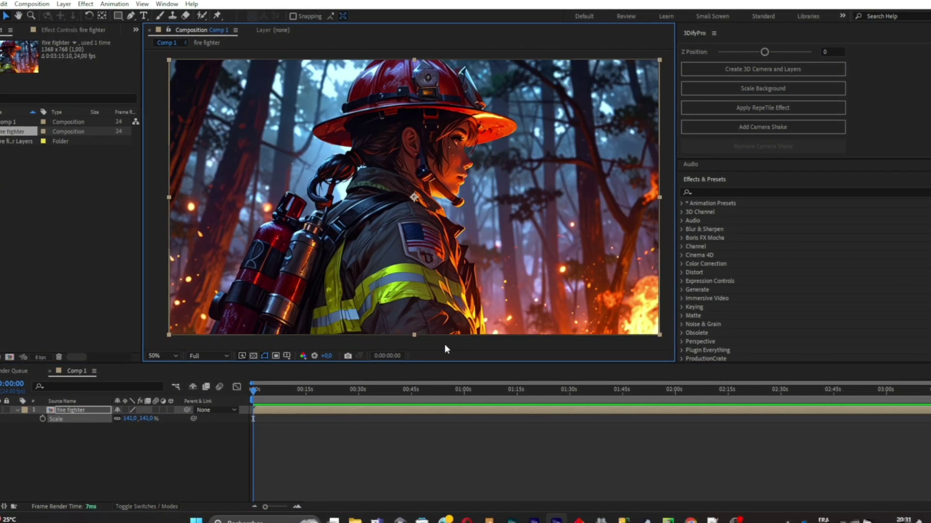
# Step: Open the nested fire fighter composition from Comp 1 to work on its individual layers
pyautogui.doubleClick(96, 410)
pyautogui.scroll(-1, 480, 252)
pyautogui.scroll(1, 435, 287)
pyautogui.moveTo(434, 287)
pyautogui.mouseDown()
pyautogui.moveTo(424, 323)
pyautogui.moveTo(430, 288)
pyautogui.mouseUp()
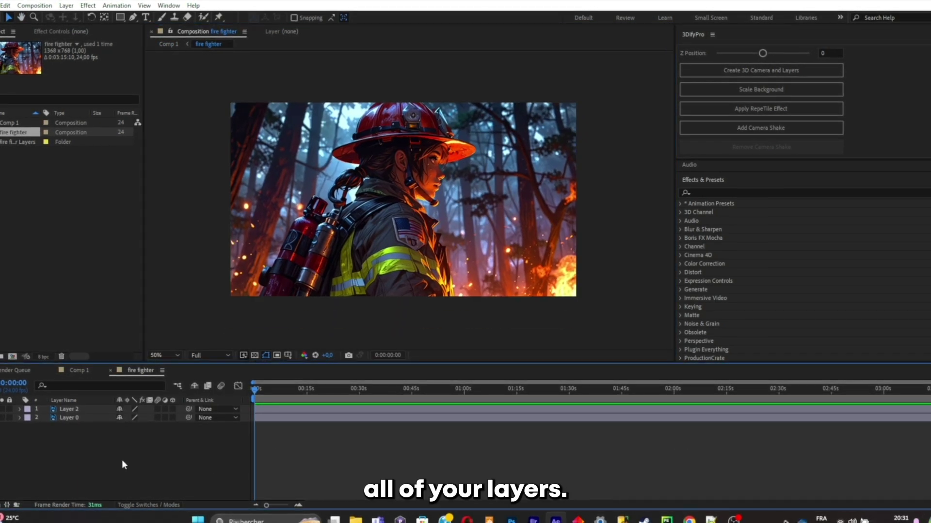
# Step: Rename Layer 2 as girl and Layer 0 as background in the fire fighter composition
pyautogui.rightClick(84, 410)
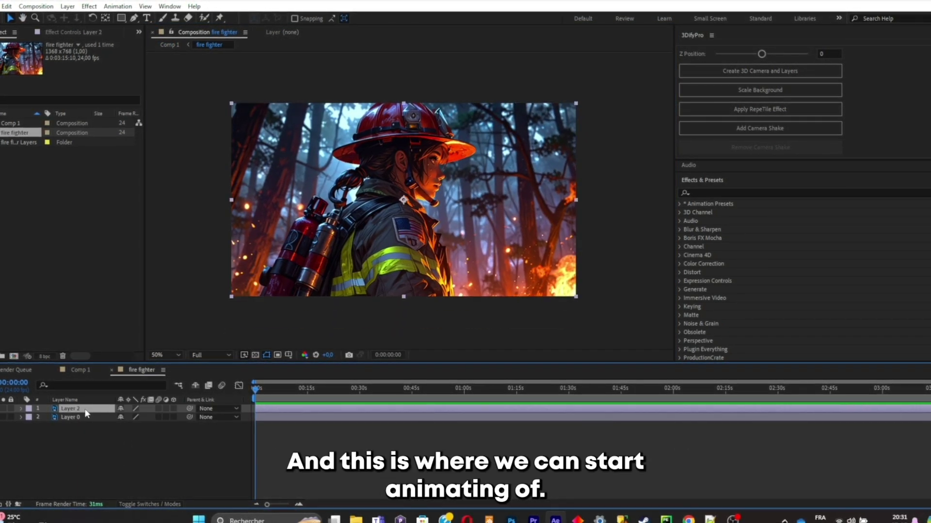
pyautogui.click(115, 381)
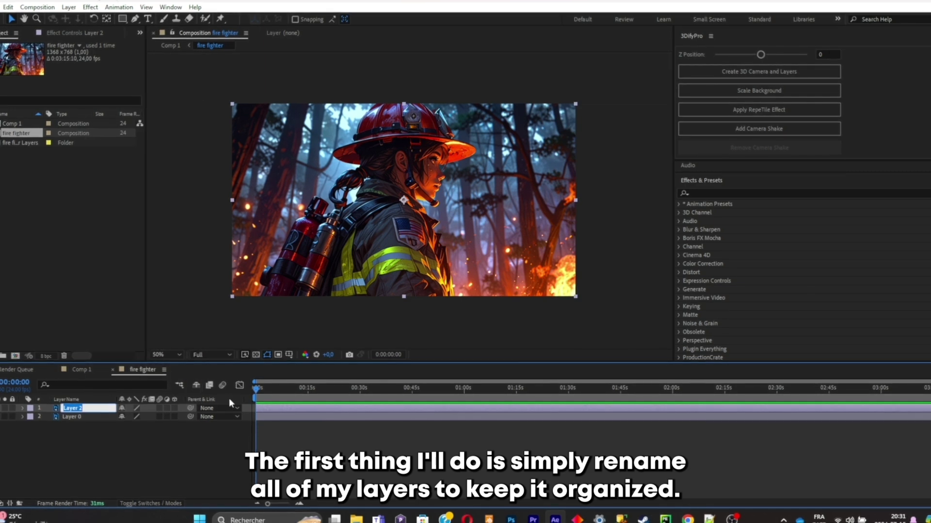
pyautogui.write('girl')
pyautogui.rightClick(81, 417)
pyautogui.click(129, 394)
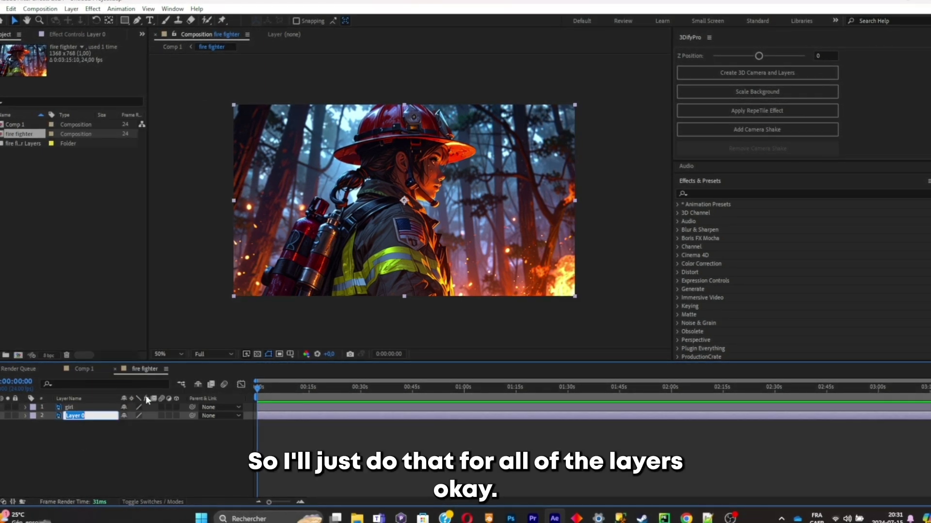
pyautogui.write('backgrou')
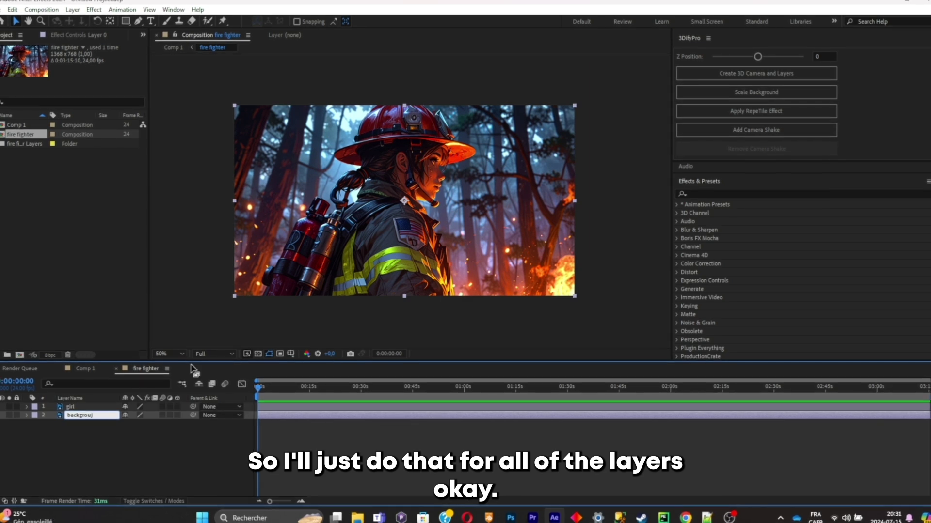
pyautogui.write('j')
pyautogui.press('BackSpace')
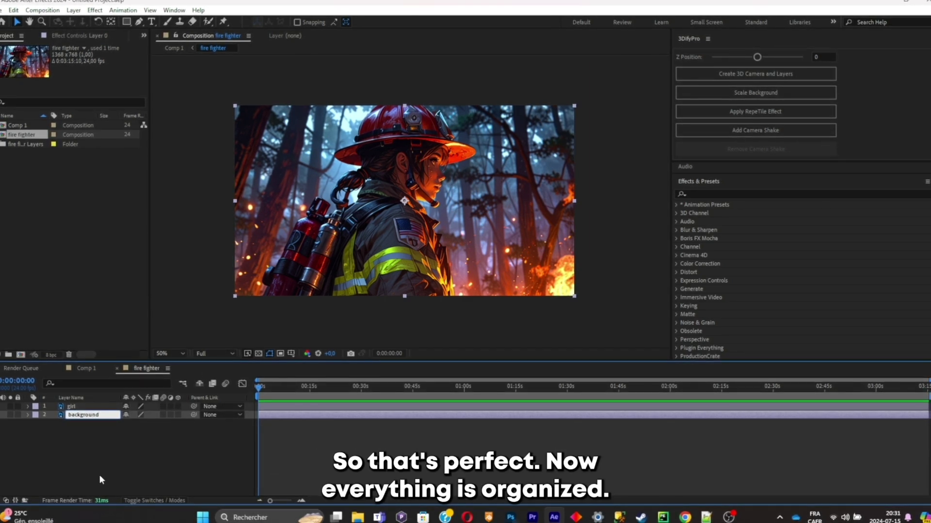
pyautogui.press('Return')
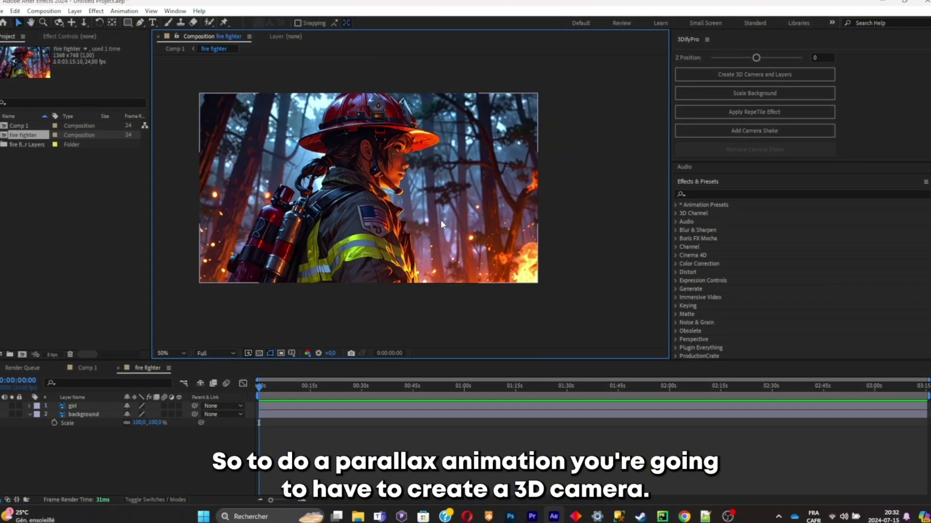
# Step: Create a one-node camera named Camera 1 with the 15mm preset in the fire fighter composition
pyautogui.moveTo(440, 224); pyautogui.dragTo(476, 224)
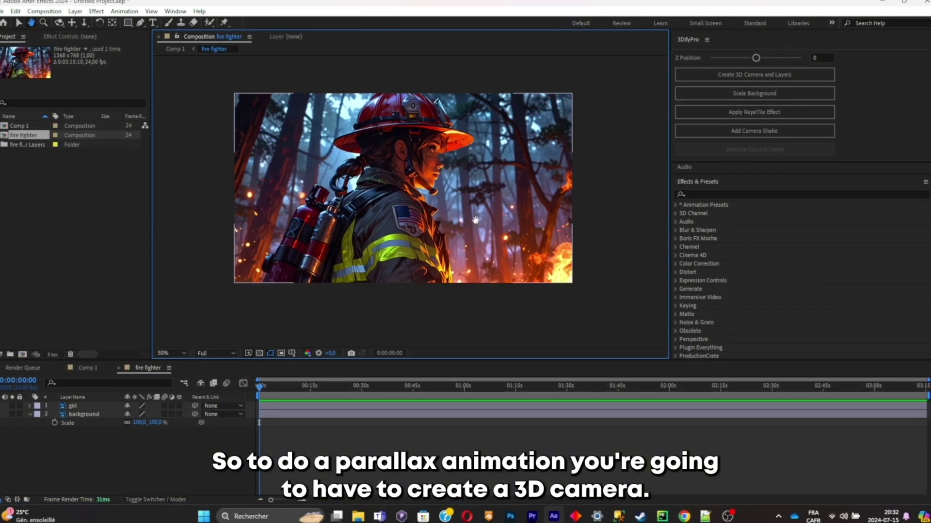
pyautogui.rightClick(103, 444)
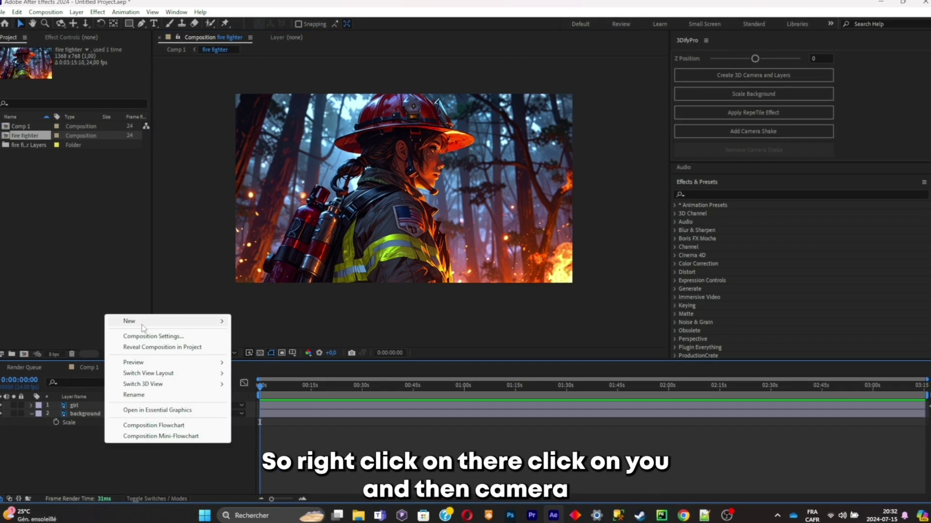
pyautogui.moveTo(142, 321)
pyautogui.click(275, 369)
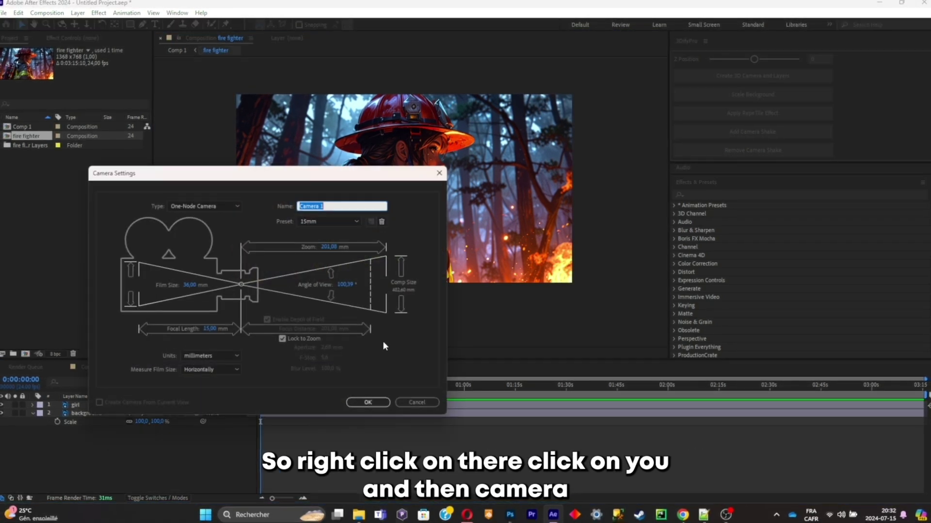
pyautogui.click(266, 227)
pyautogui.click(221, 206)
pyautogui.click(221, 205)
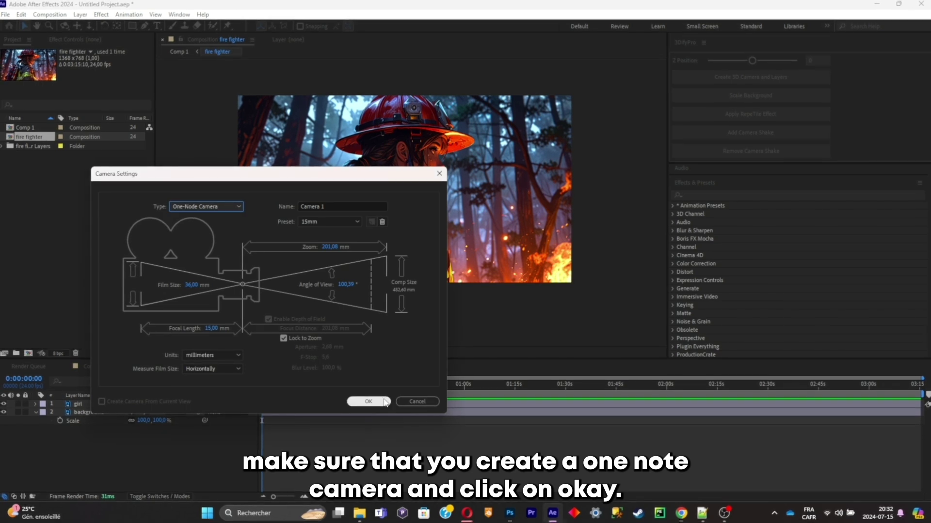
pyautogui.click(368, 402)
# Step: Display the composition in two views and convert the girl and background layers to 3D
pyautogui.click(647, 353)
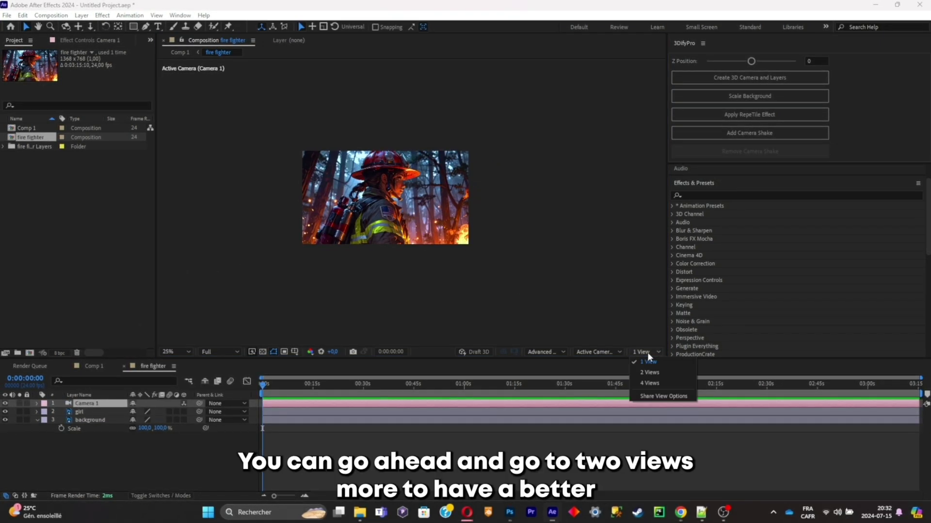
pyautogui.click(649, 383)
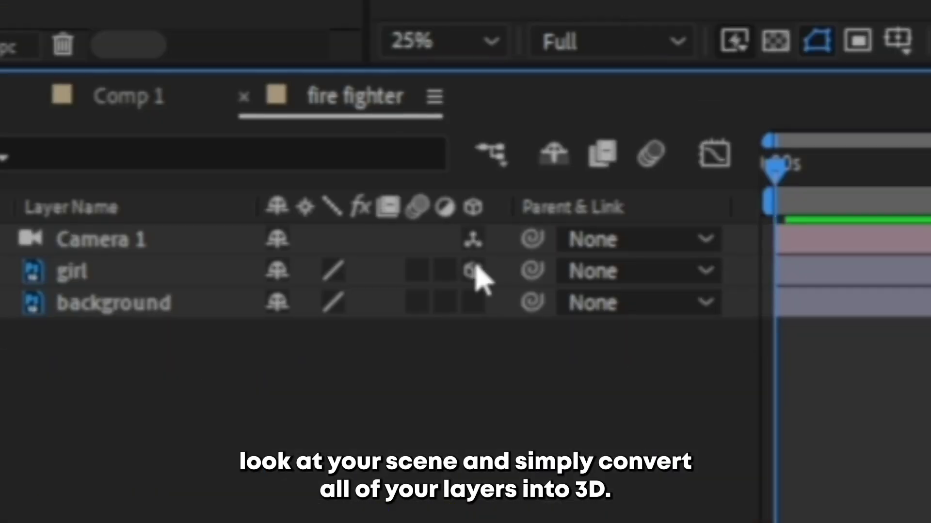
pyautogui.click(185, 412)
pyautogui.click(184, 420)
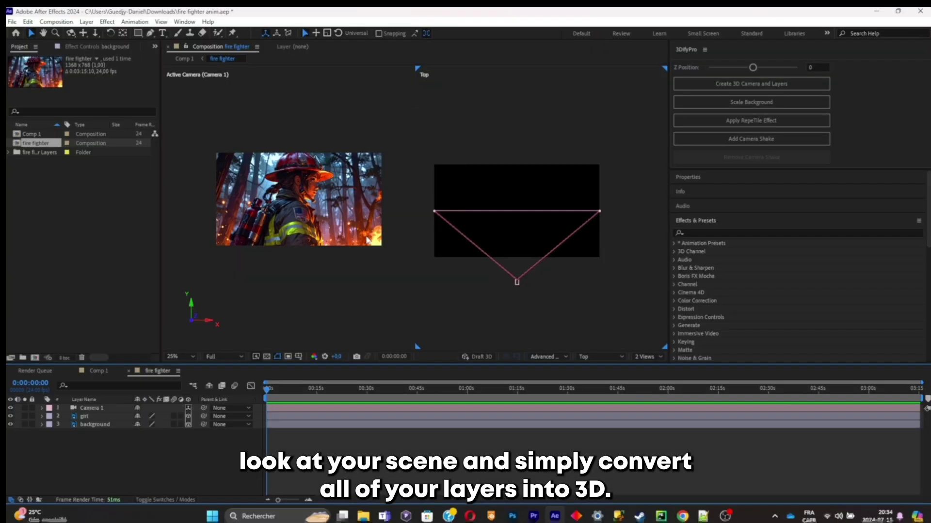
# Step: Select the background layer and move it far behind the girl along the Z axis in the Top view
pyautogui.click(232, 314)
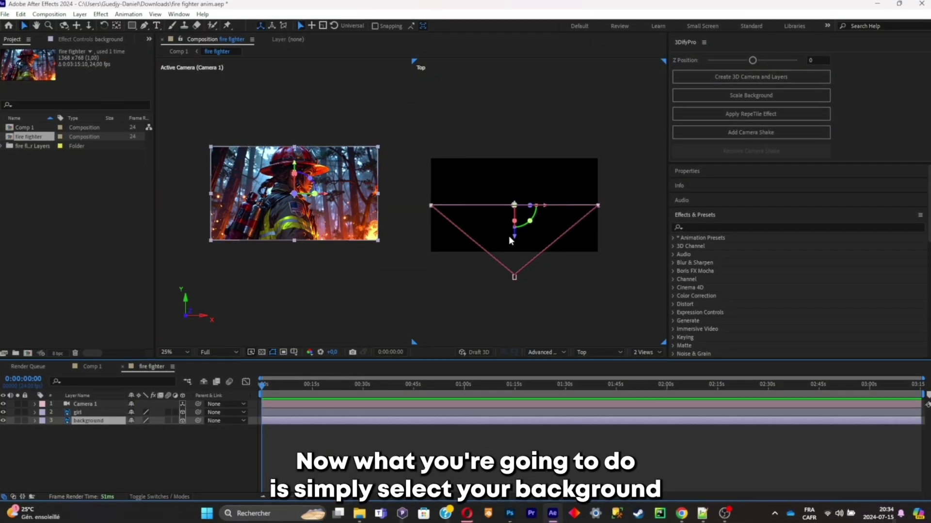
pyautogui.moveTo(508, 236); pyautogui.dragTo(505, 88)
pyautogui.moveTo(498, 142); pyautogui.dragTo(501, 200)
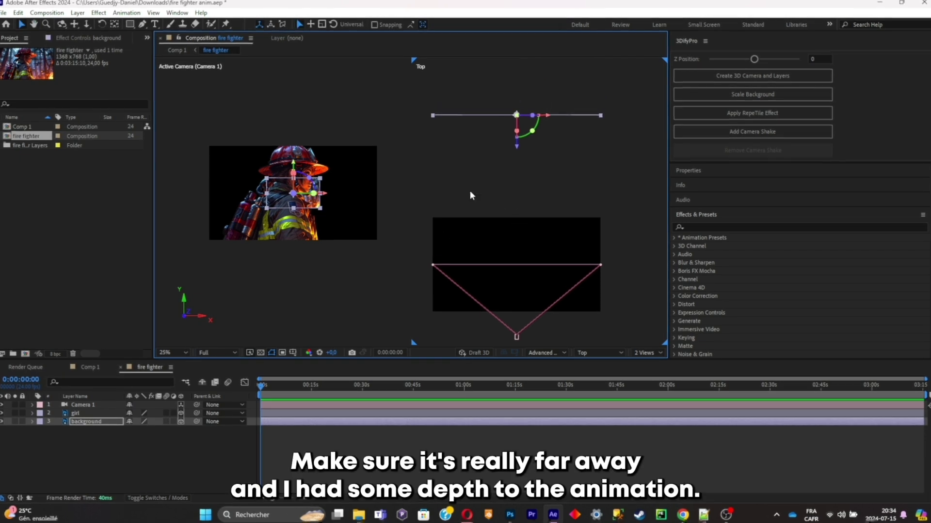
pyautogui.moveTo(508, 150); pyautogui.dragTo(507, 132)
# Step: Scale the background layer up uniformly to about 351% so it fills the camera frame
pyautogui.press('s')
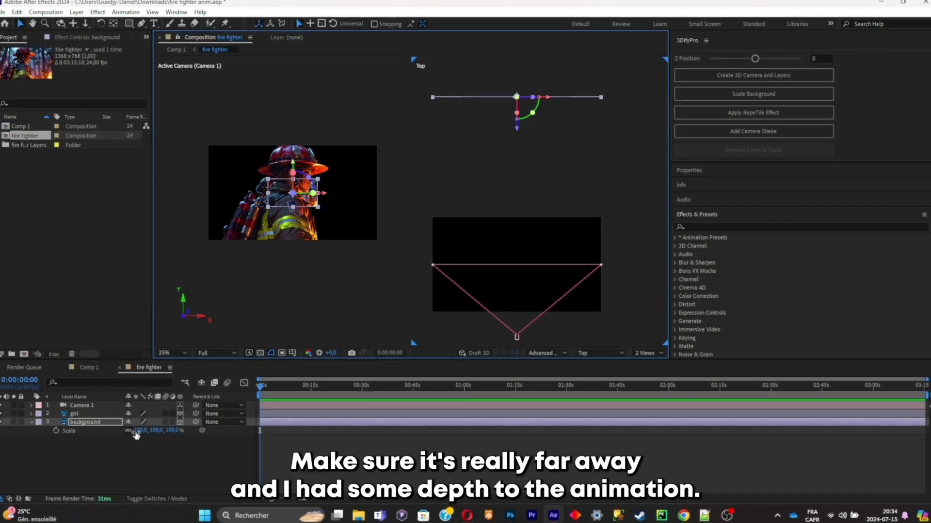
pyautogui.moveTo(156, 431); pyautogui.dragTo(281, 421)
pyautogui.scroll(2, 326, 200)
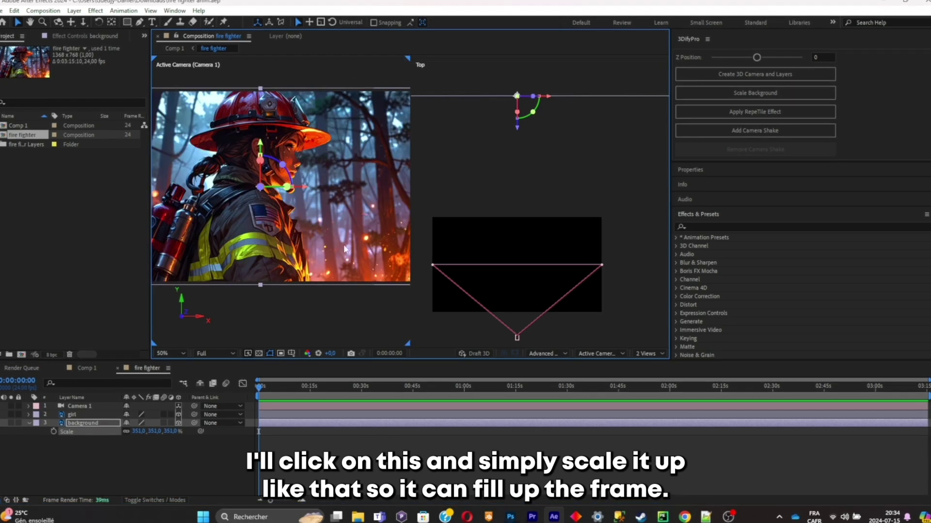
# Step: Return the fire fighter composition to a single Active Camera view
pyautogui.click(645, 354)
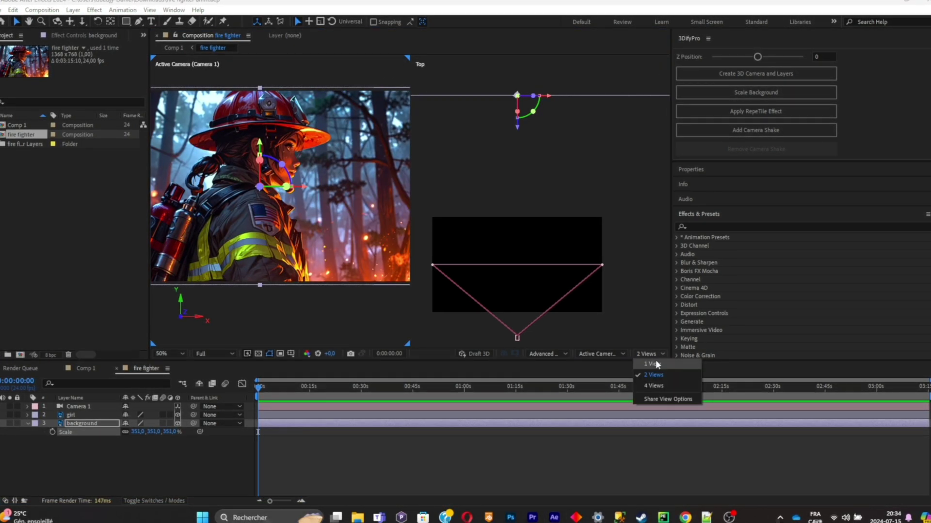
pyautogui.click(652, 373)
pyautogui.scroll(2, 471, 219)
pyautogui.moveTo(471, 220); pyautogui.dragTo(498, 209)
# Step: Keyframe Camera 1's position at the first frame and at 0:00:55:02, setting the second keyframe to 764, 384, -380
pyautogui.click(114, 408)
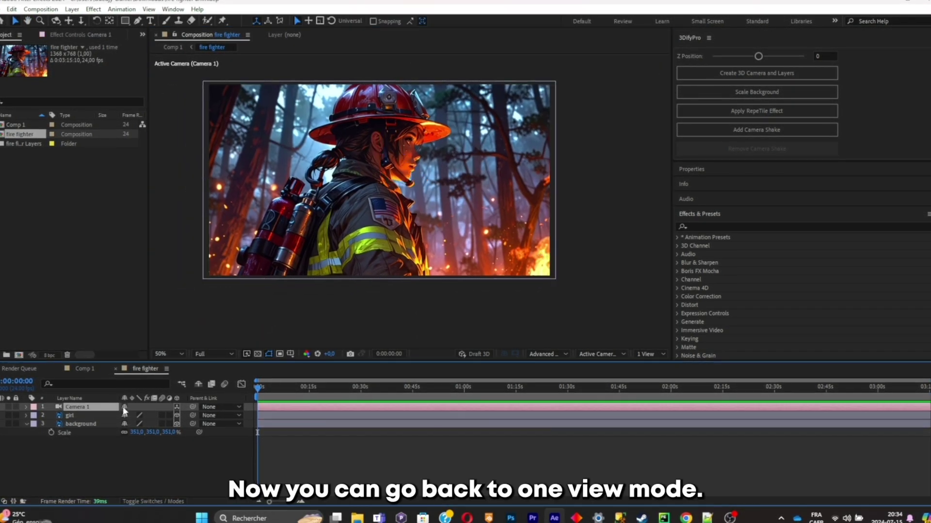
pyautogui.press('p')
pyautogui.click(49, 416)
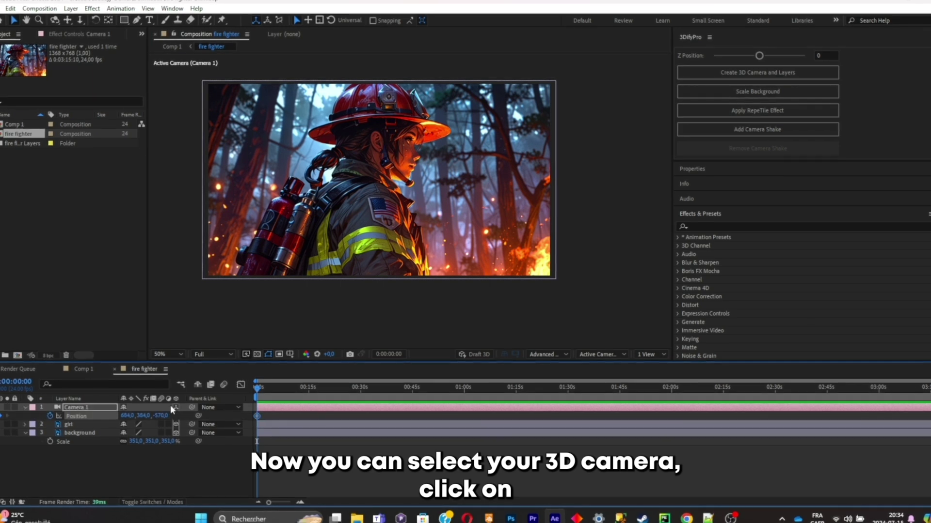
pyautogui.moveTo(434, 386); pyautogui.dragTo(447, 387)
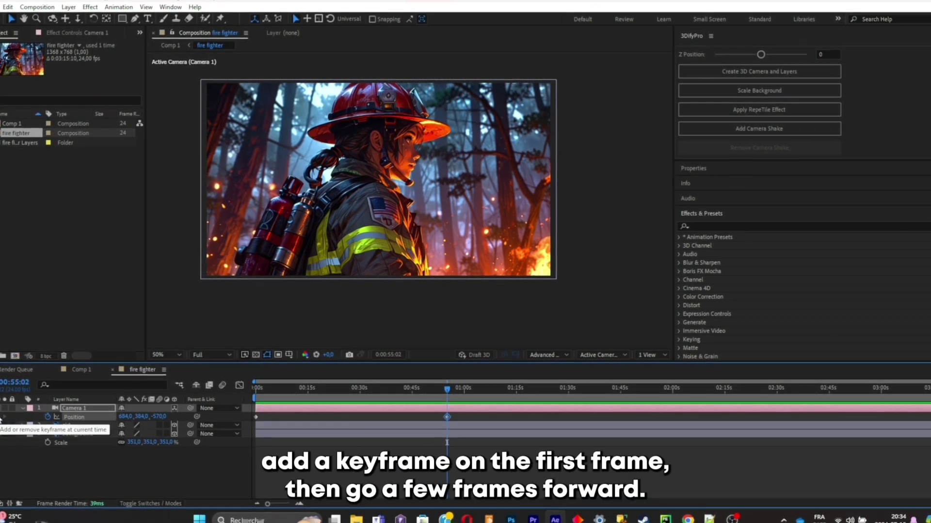
pyautogui.moveTo(151, 417); pyautogui.dragTo(243, 418)
pyautogui.moveTo(133, 413); pyautogui.dragTo(231, 415)
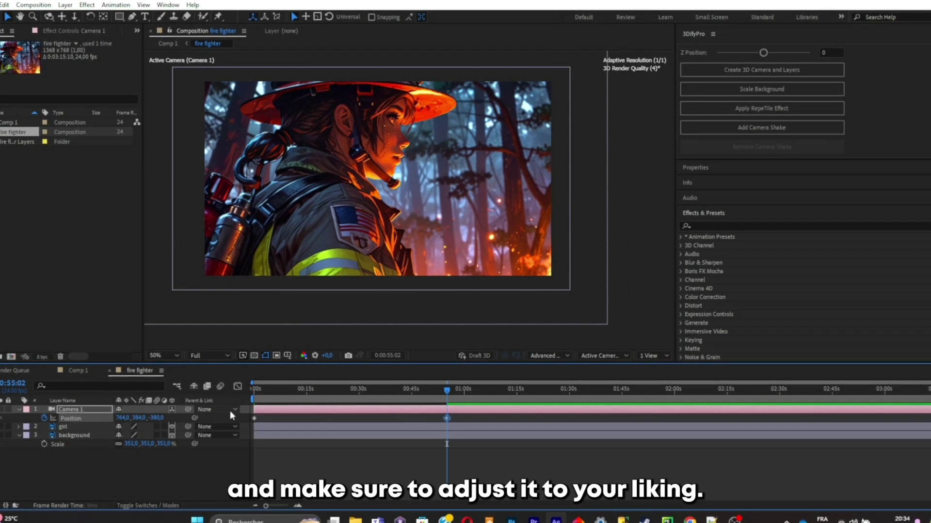
# Step: Preview the camera move and shift its second position keyframe earlier to about 9 seconds
pyautogui.moveTo(428, 389); pyautogui.dragTo(253, 389)
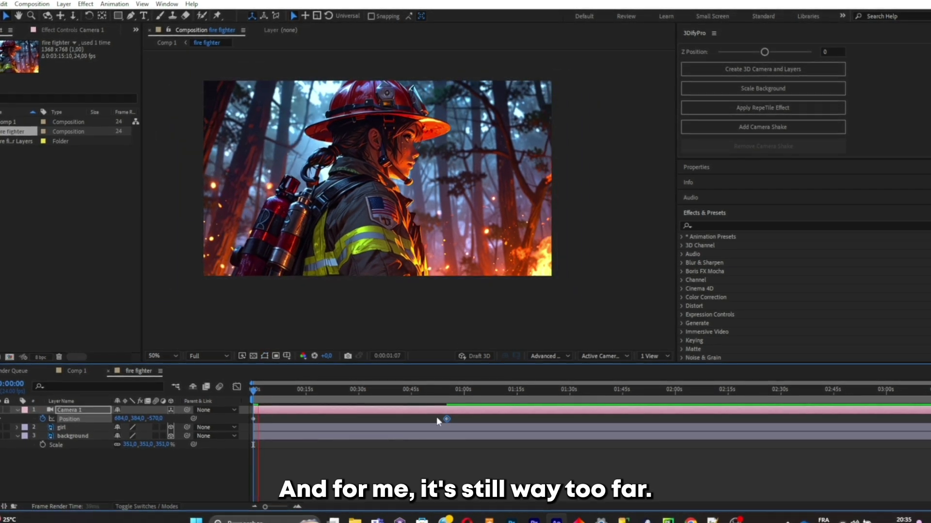
pyautogui.moveTo(447, 419); pyautogui.dragTo(320, 420)
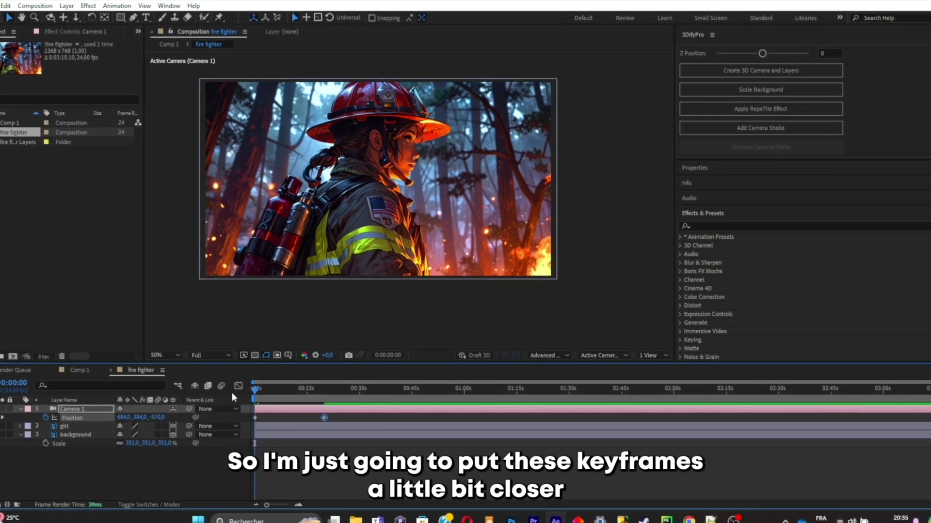
pyautogui.moveTo(324, 418); pyautogui.dragTo(306, 417)
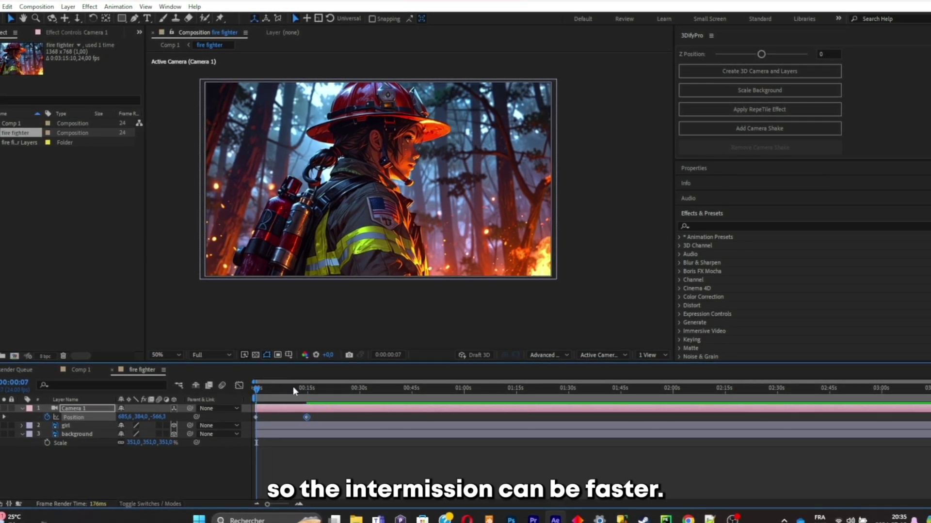
pyautogui.press('space')
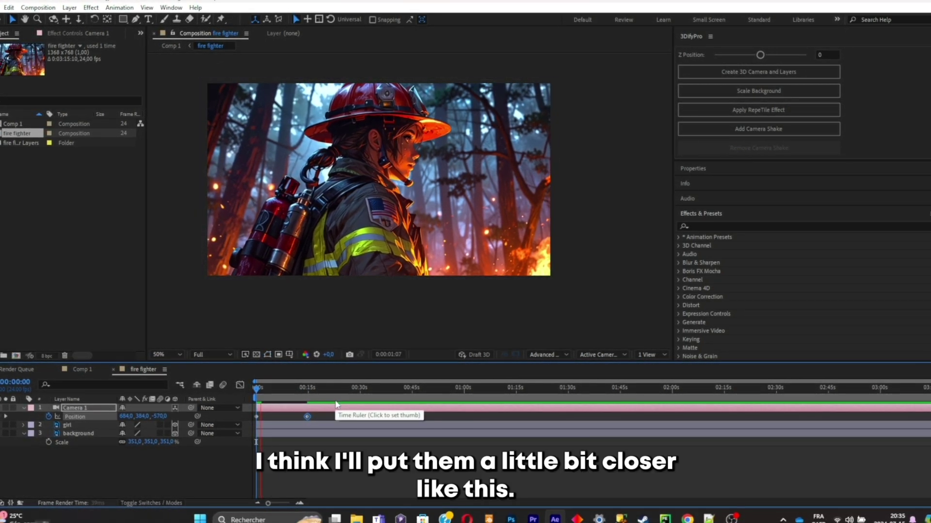
pyautogui.press('space')
pyautogui.moveTo(308, 417); pyautogui.dragTo(288, 416)
pyautogui.press('space')
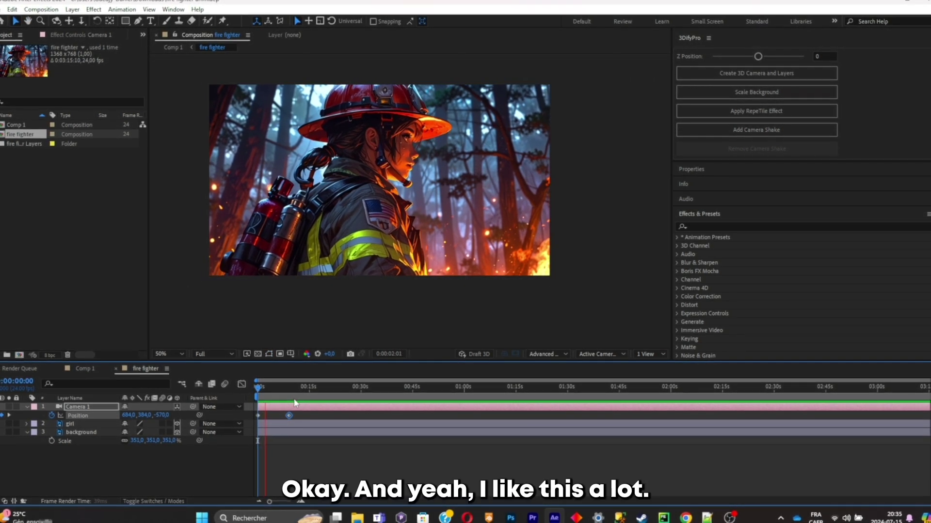
pyautogui.press('space')
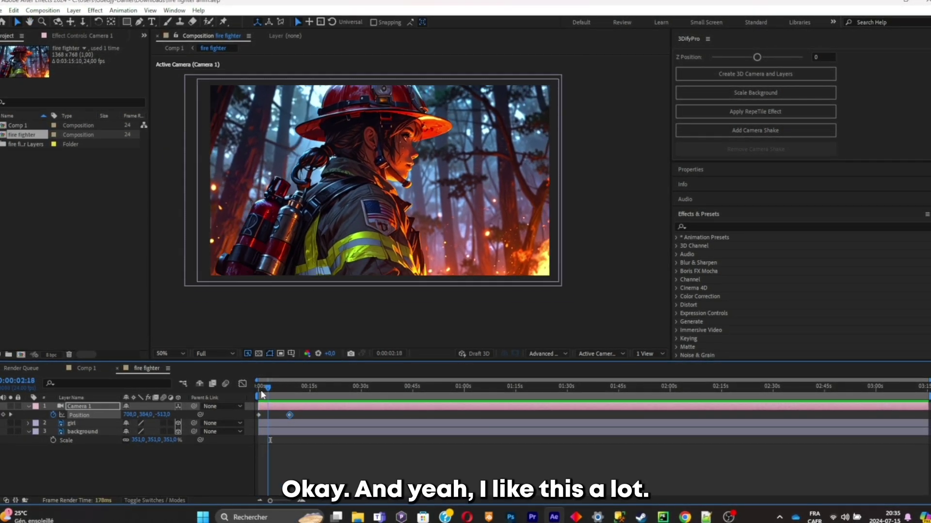
pyautogui.press('Home')
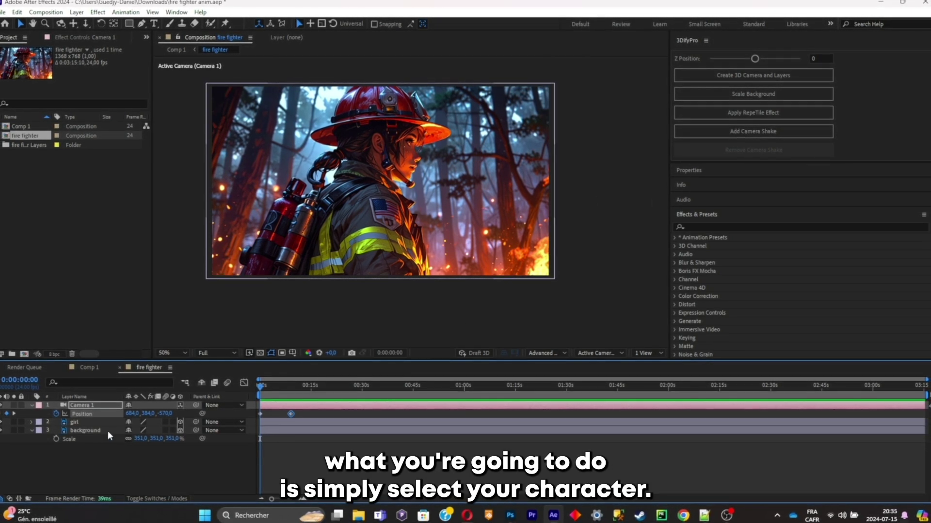
# Step: Add puppet pins to the girl layer at the helmet top, the neck and three points along the lower edge
pyautogui.click(93, 421)
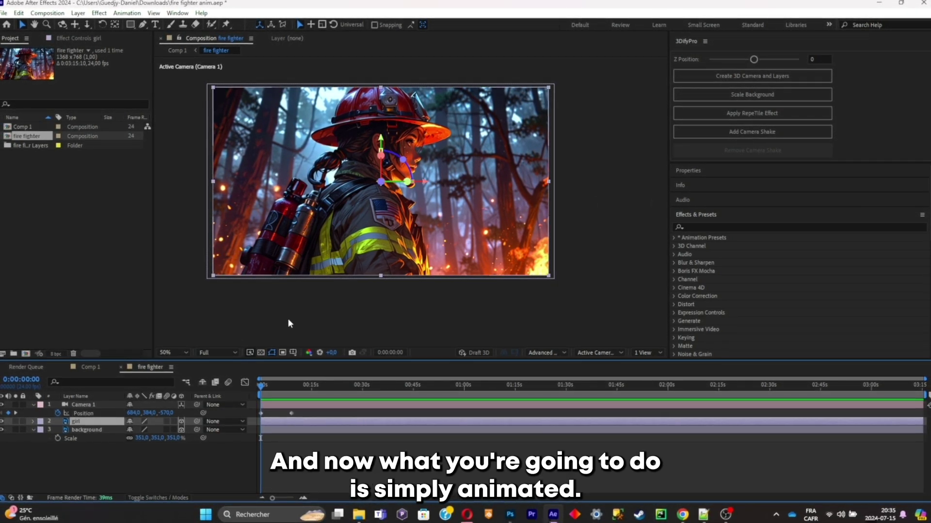
pyautogui.click(225, 25)
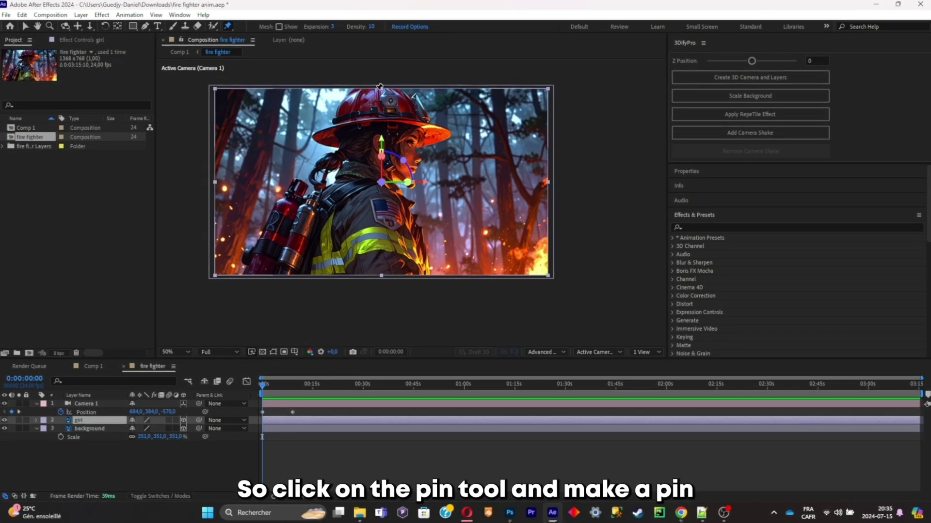
pyautogui.click(376, 91)
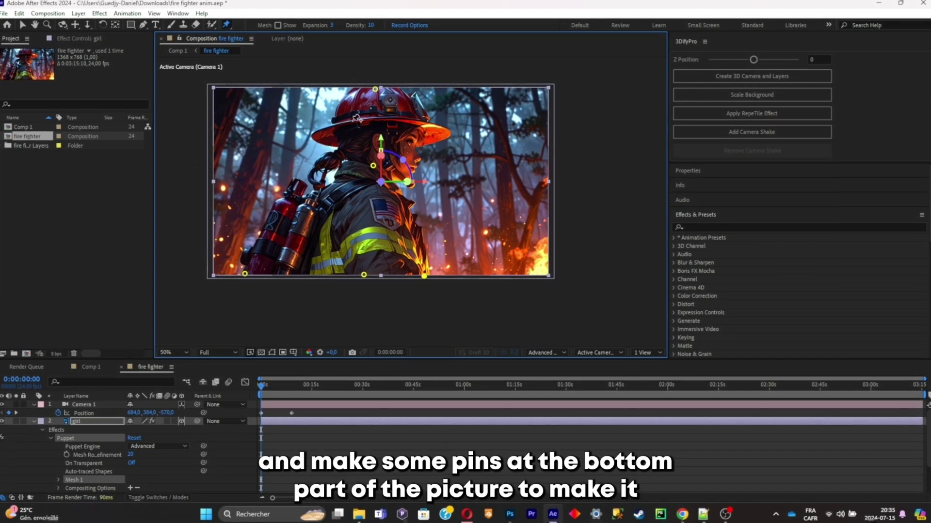
pyautogui.moveTo(375, 89); pyautogui.dragTo(375, 89)
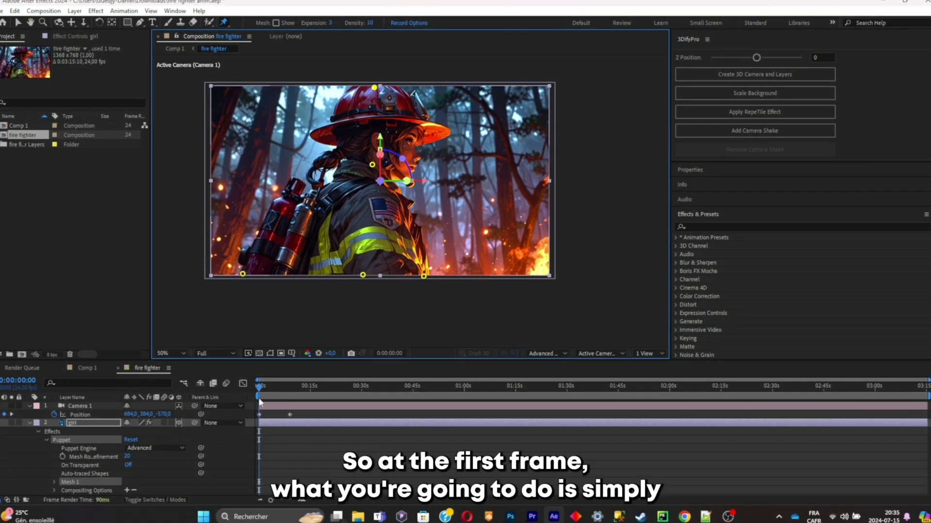
# Step: Reveal the girl's pin keyframes, pull the helmet pin slightly back at the first frame and move it forward at 0:00:04:15
pyautogui.press('u')
pyautogui.moveTo(374, 88); pyautogui.dragTo(368, 87)
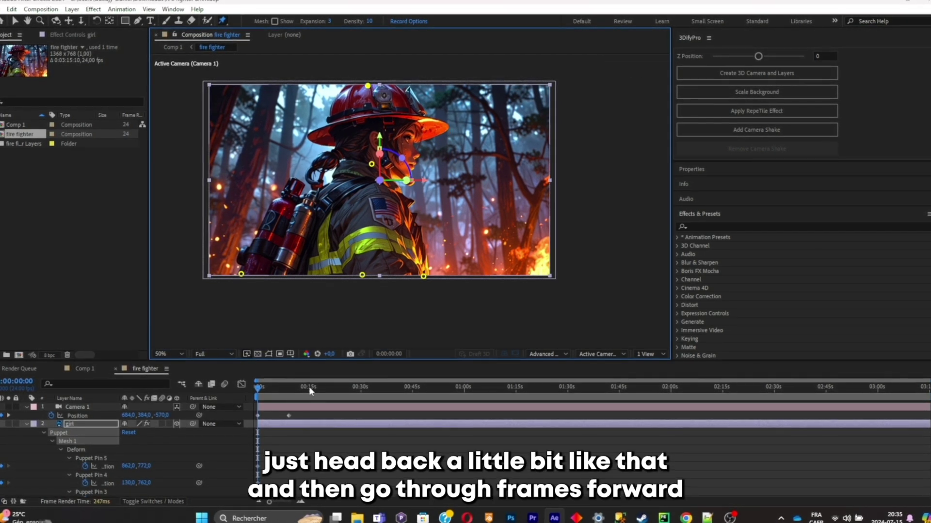
pyautogui.click(272, 387)
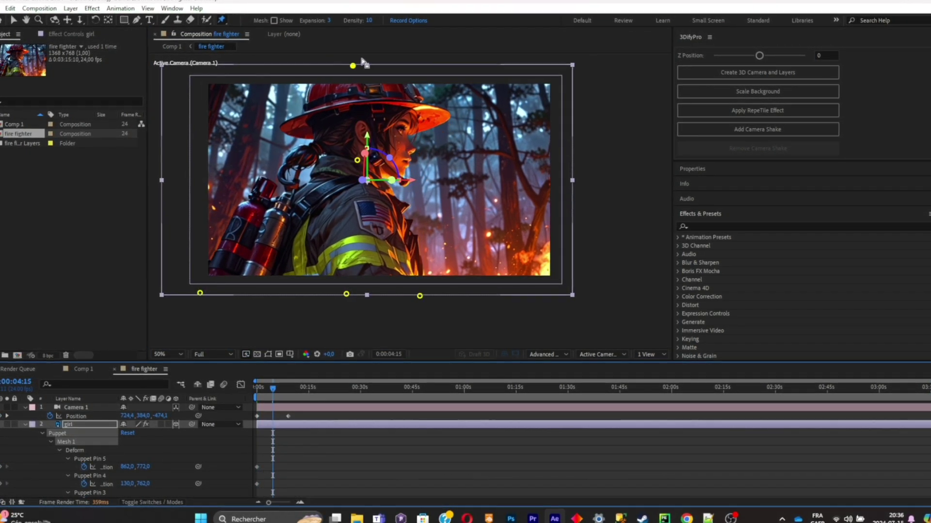
pyautogui.moveTo(355, 67); pyautogui.dragTo(377, 71)
# Step: Preview the head motion and move the helmet pin's second keyframe earlier to about 1.5 seconds
pyautogui.click(290, 389)
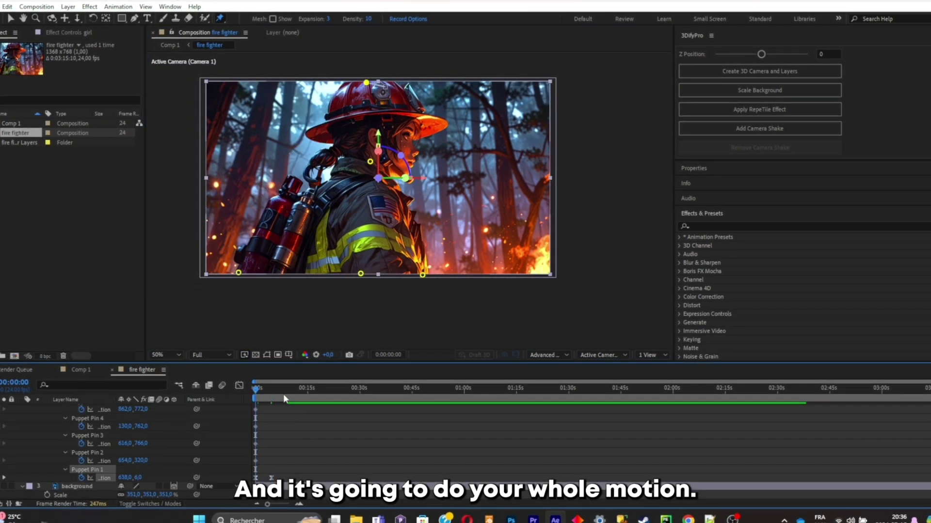
pyautogui.press('space')
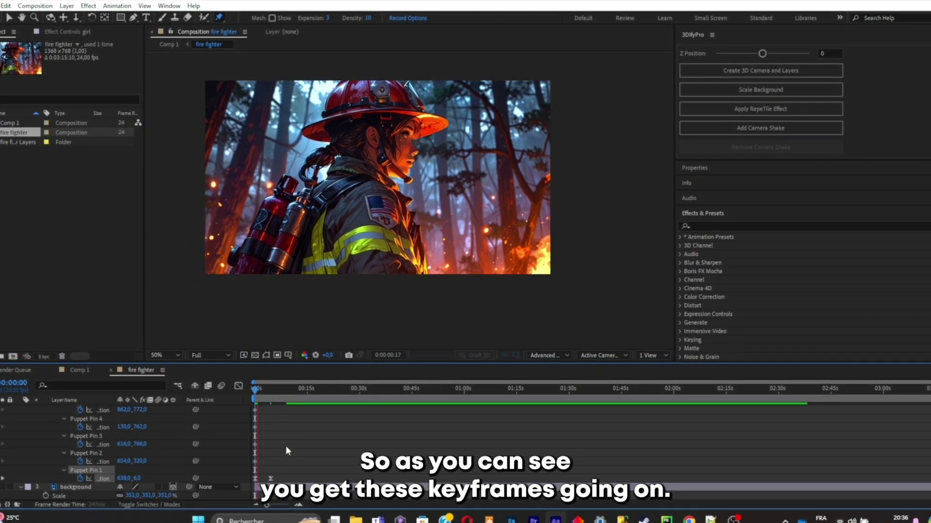
pyautogui.press('space')
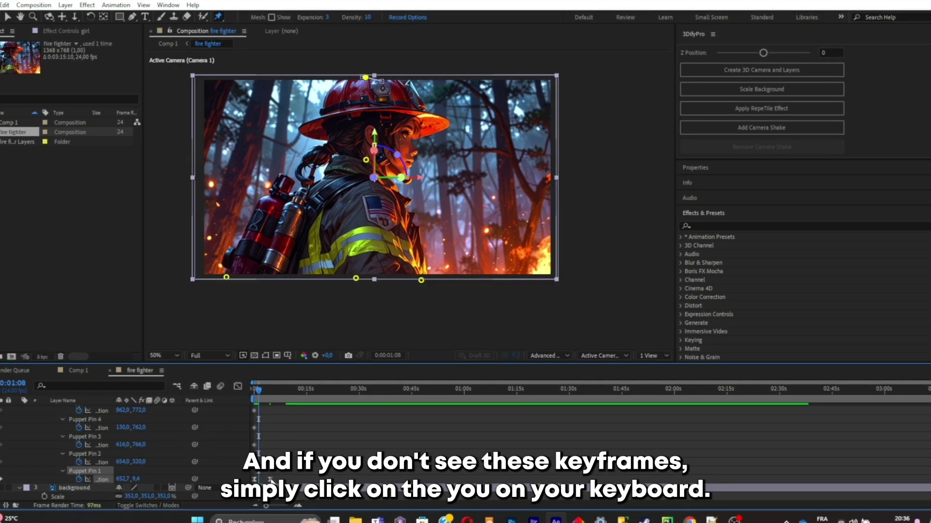
pyautogui.moveTo(267, 479); pyautogui.dragTo(263, 480)
pyautogui.moveTo(264, 388); pyautogui.dragTo(232, 392)
pyautogui.press('space')
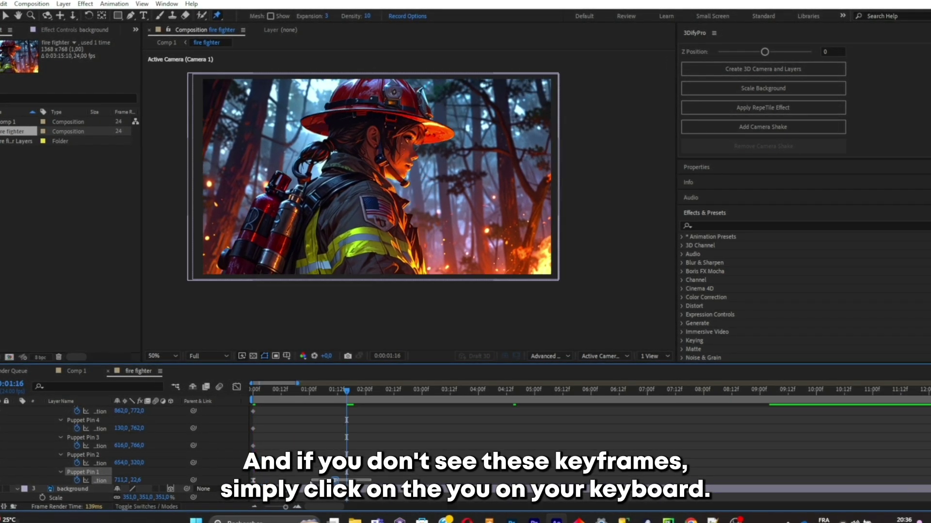
# Step: Loop the head motion by pasting copies of the Puppet Pin 1 keyframes at about 3 seconds and at 0:00:06:13
pyautogui.moveTo(312, 483); pyautogui.dragTo(250, 484)
pyautogui.moveTo(399, 390); pyautogui.dragTo(605, 389)
pyautogui.hotkey('ctrl', 'v')
pyautogui.click(621, 390)
pyautogui.hotkey('ctrl', 'v')
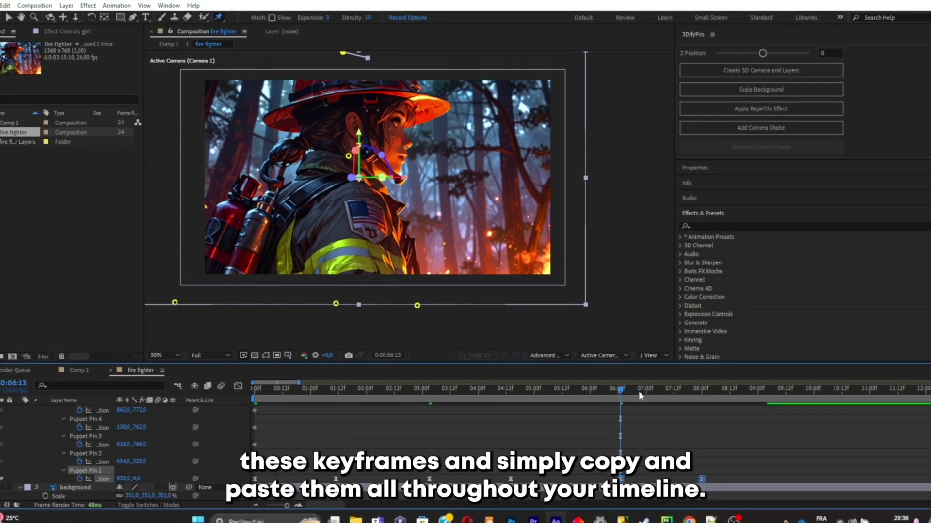
pyautogui.press('space')
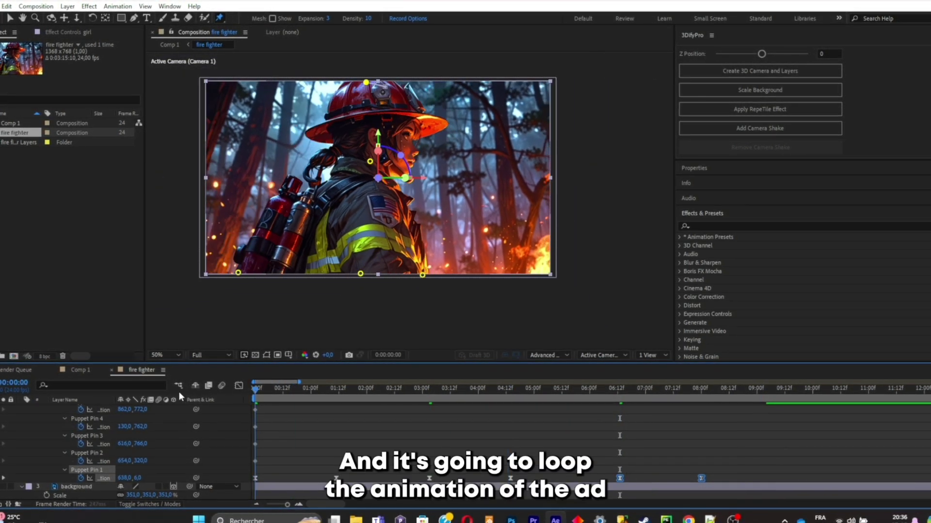
# Step: Shorten the composition's work area so it ends at about 10 seconds
pyautogui.scroll(-10, 511, 432)
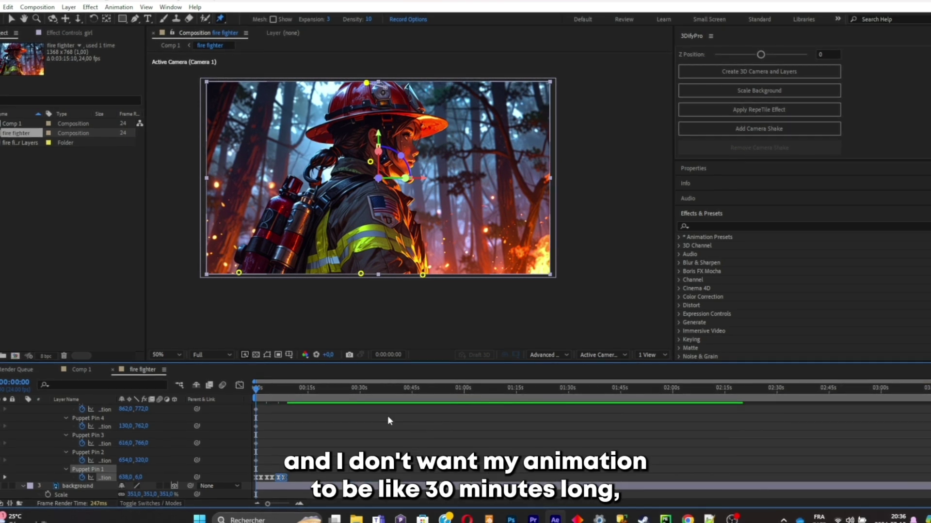
pyautogui.scroll(3, 368, 415)
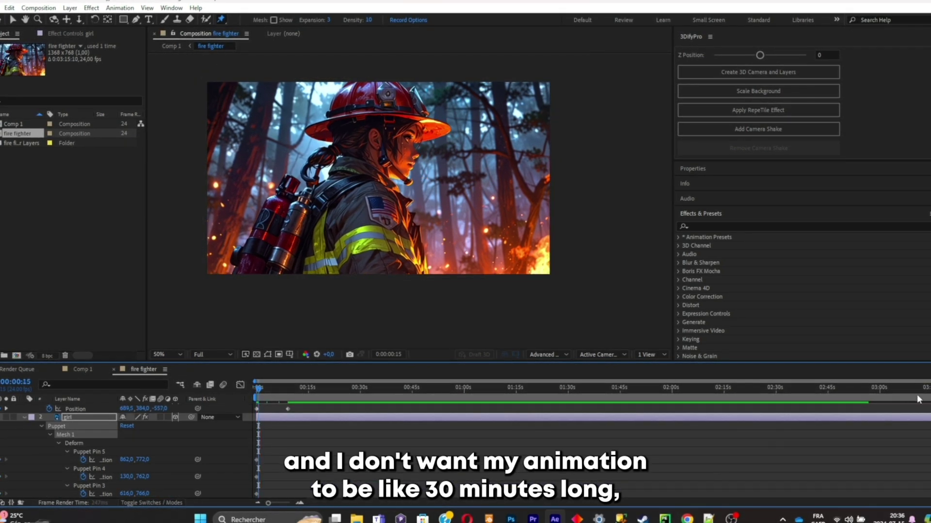
pyautogui.moveTo(909, 398); pyautogui.dragTo(295, 367)
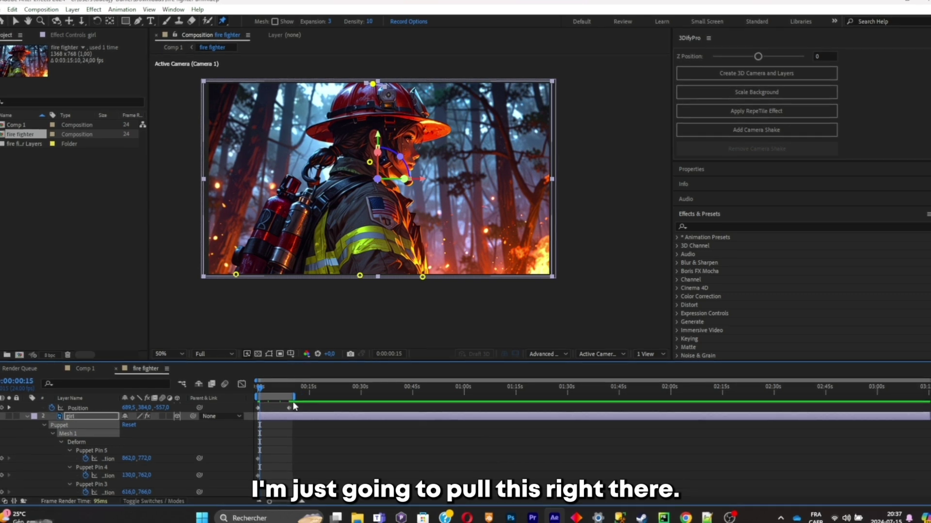
# Step: Stretch all Puppet Pin 1 keyframes proportionally to the end of the work area and preview the animation
pyautogui.scroll(-2, 293, 426)
pyautogui.moveTo(273, 502); pyautogui.dragTo(293, 502)
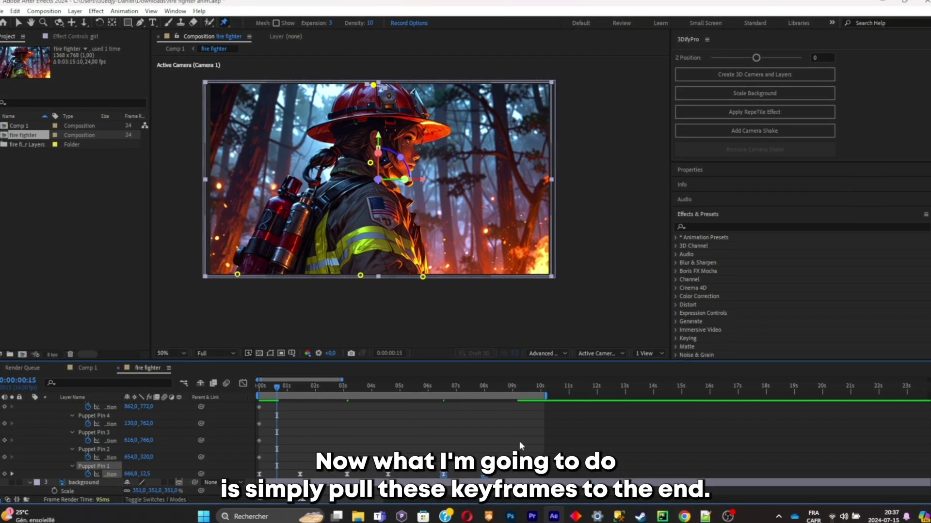
pyautogui.moveTo(252, 475); pyautogui.dragTo(545, 475)
pyautogui.scroll(2, 349, 421)
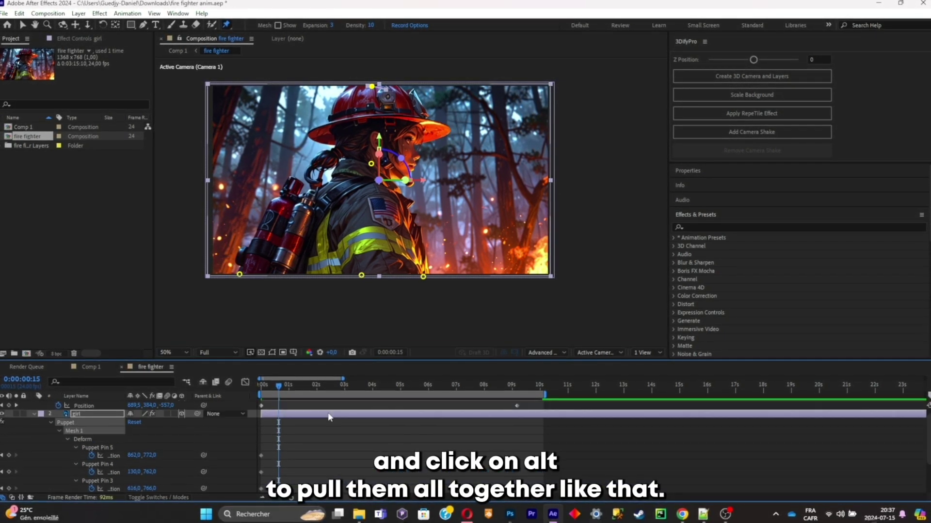
pyautogui.press('space')
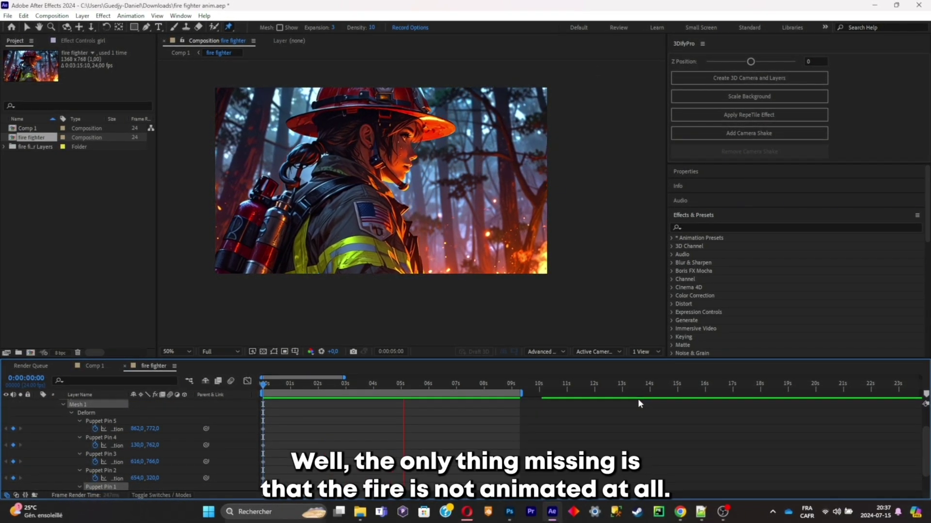
pyautogui.press('space')
pyautogui.moveTo(458, 386); pyautogui.dragTo(195, 408)
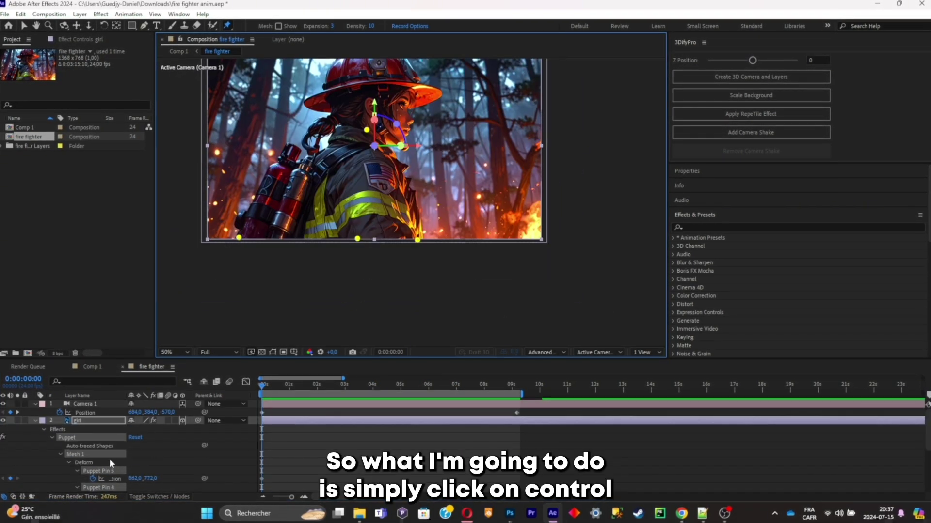
# Step: Collapse the expanded properties of the girl and background layers and clear the selection
pyautogui.hotkey('ctrl', 'a')
pyautogui.press('u')
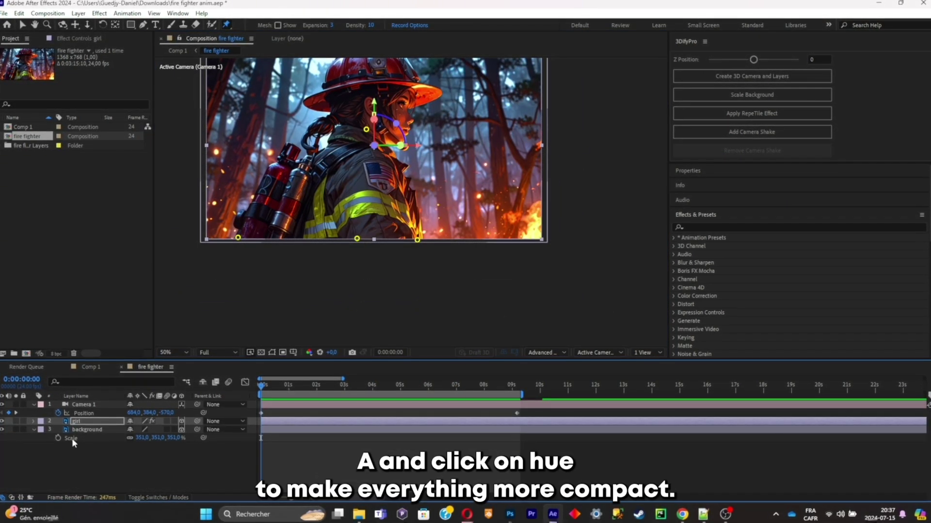
pyautogui.click(33, 430)
pyautogui.click(56, 463)
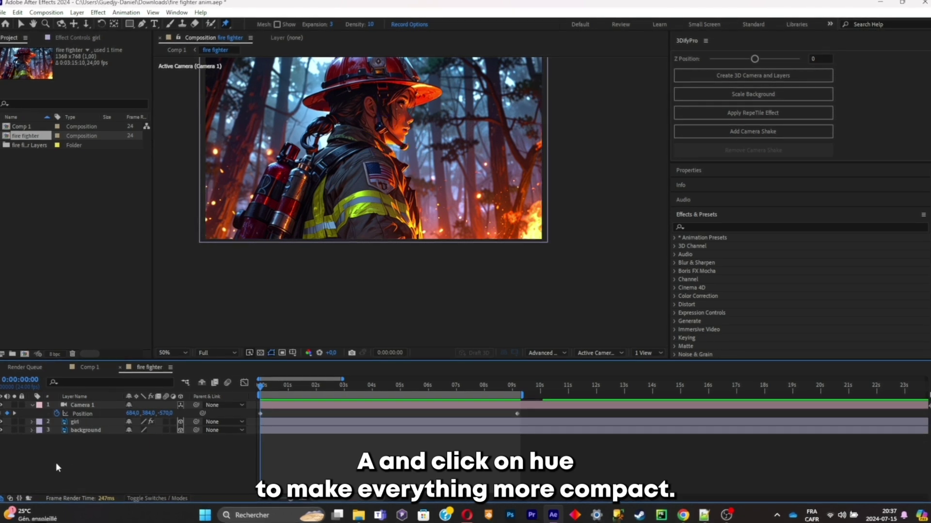
# Step: Import the ground fire_4.mp4 clip from the FIRE ESSENTIAL folder as the top layer of the fire fighter composition
pyautogui.click(354, 513)
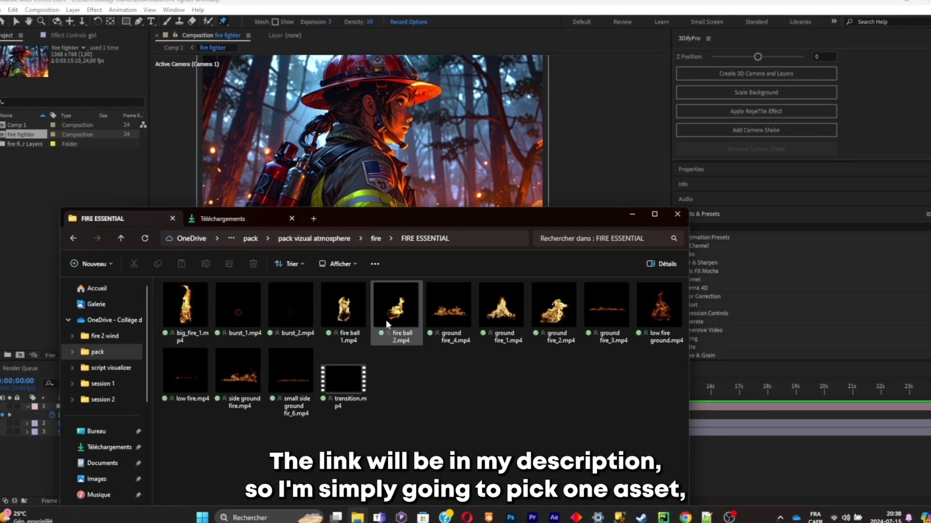
pyautogui.moveTo(460, 315); pyautogui.dragTo(20, 463)
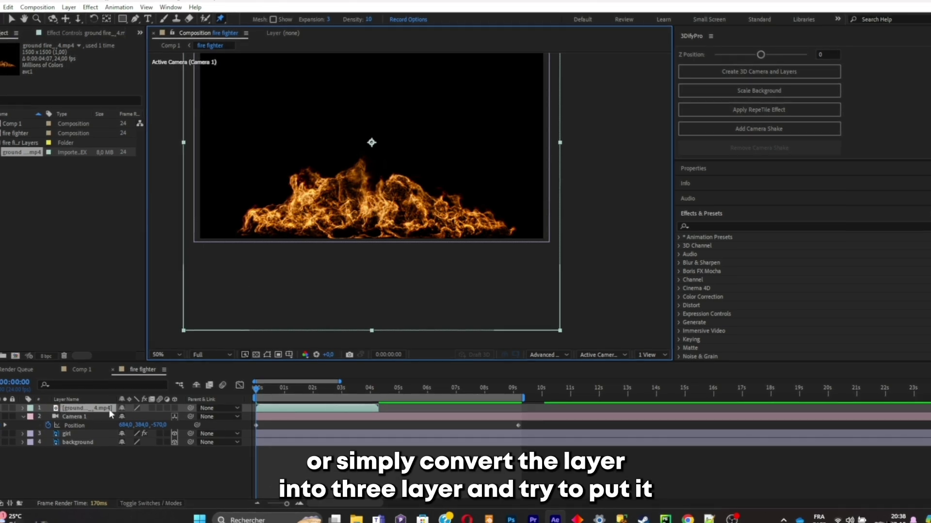
# Step: Make the ground fire layer a 3D layer and place it between the girl and background layers
pyautogui.click(173, 408)
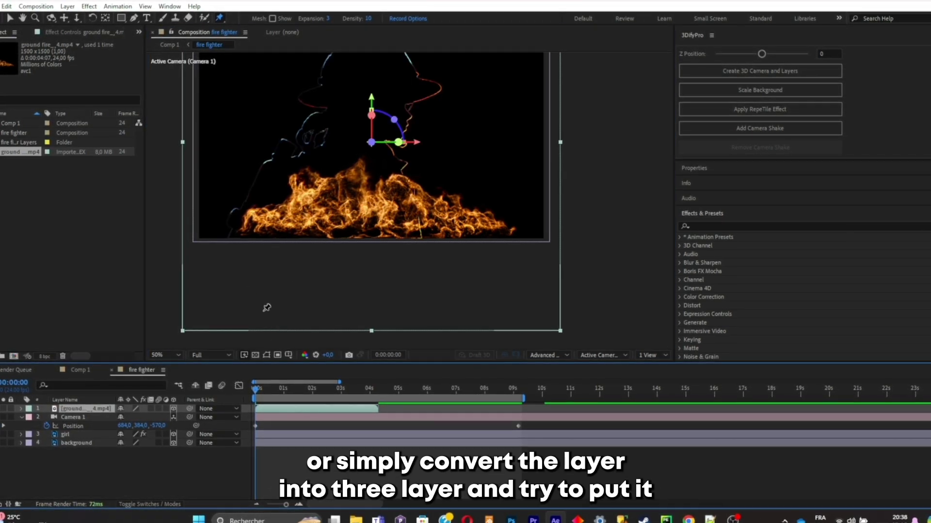
pyautogui.moveTo(78, 408); pyautogui.dragTo(76, 437)
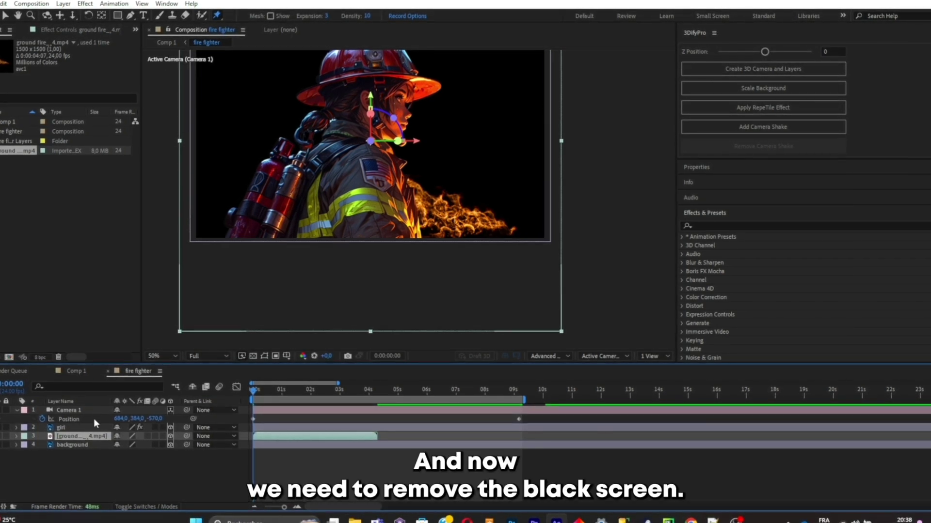
pyautogui.click(139, 506)
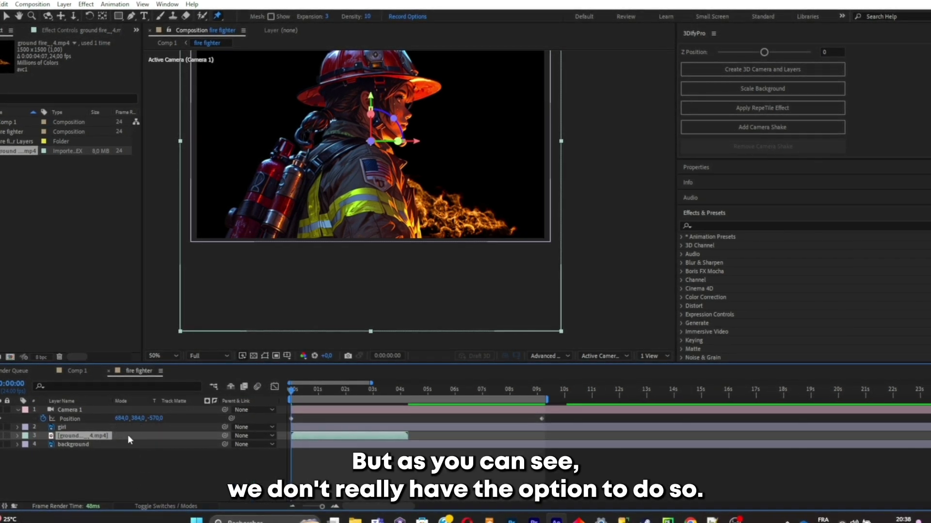
pyautogui.click(148, 506)
pyautogui.click(91, 433)
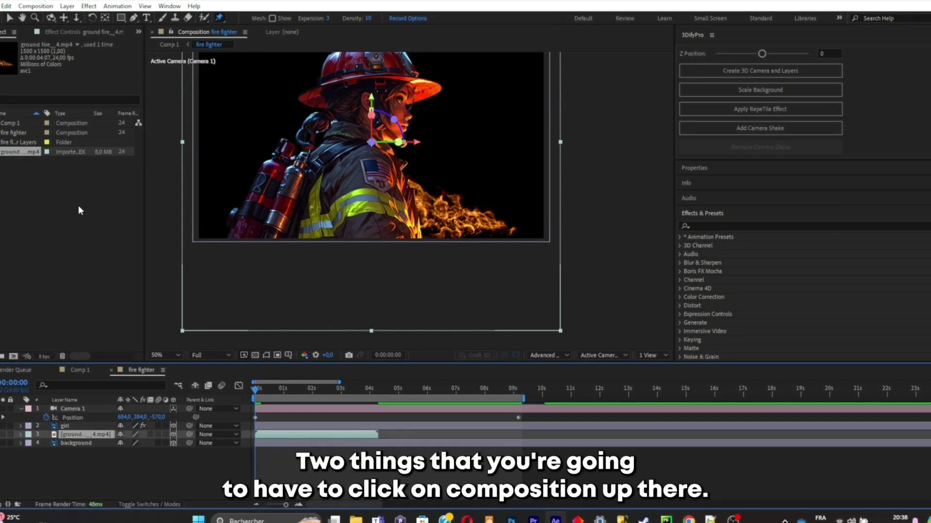
# Step: Change the fire fighter composition's 3D renderer from Advanced 3D to Classic 3D
pyautogui.click(37, 7)
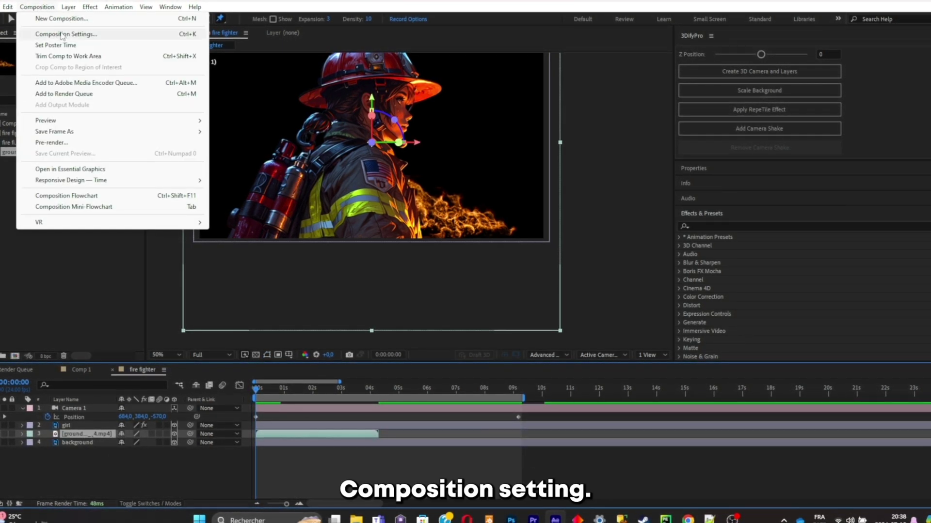
pyautogui.click(62, 34)
pyautogui.click(298, 208)
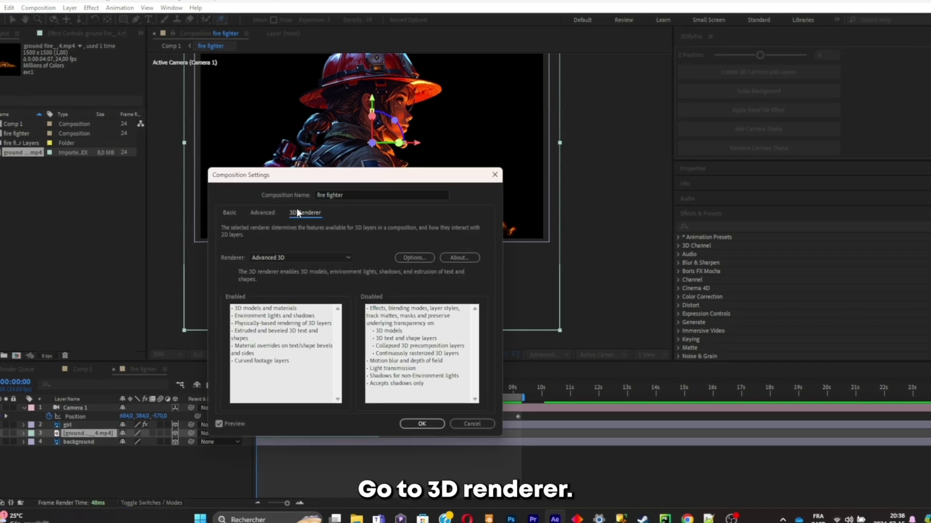
pyautogui.click(272, 255)
pyautogui.click(269, 272)
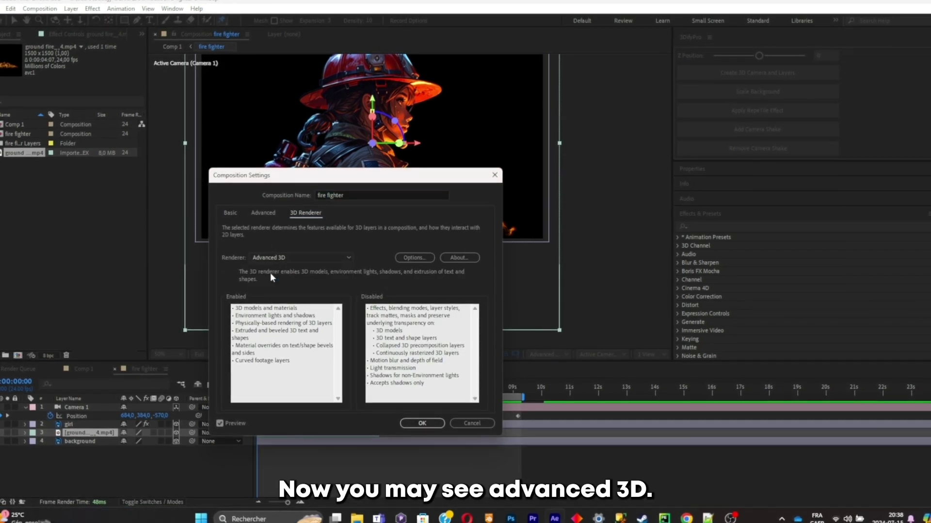
pyautogui.click(422, 423)
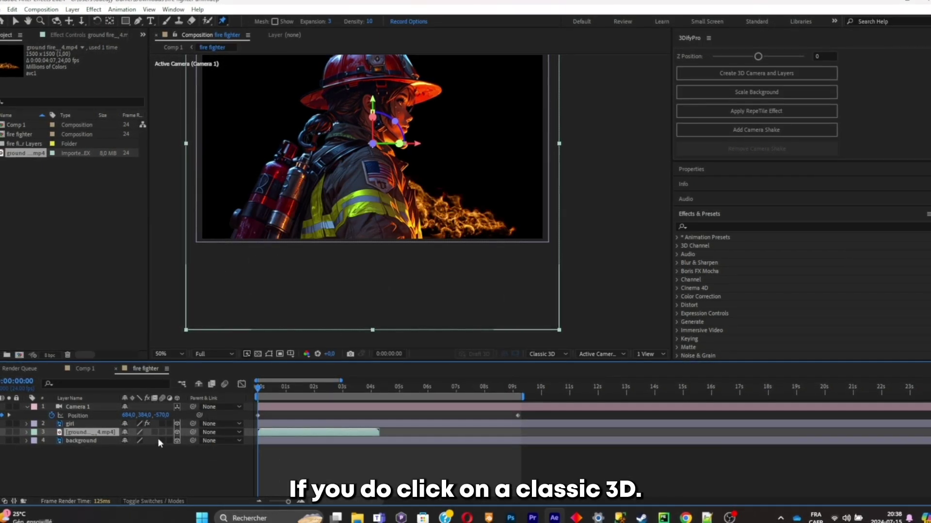
# Step: Set the ground fire layer's blending mode to Screen to remove its black backdrop
pyautogui.click(167, 498)
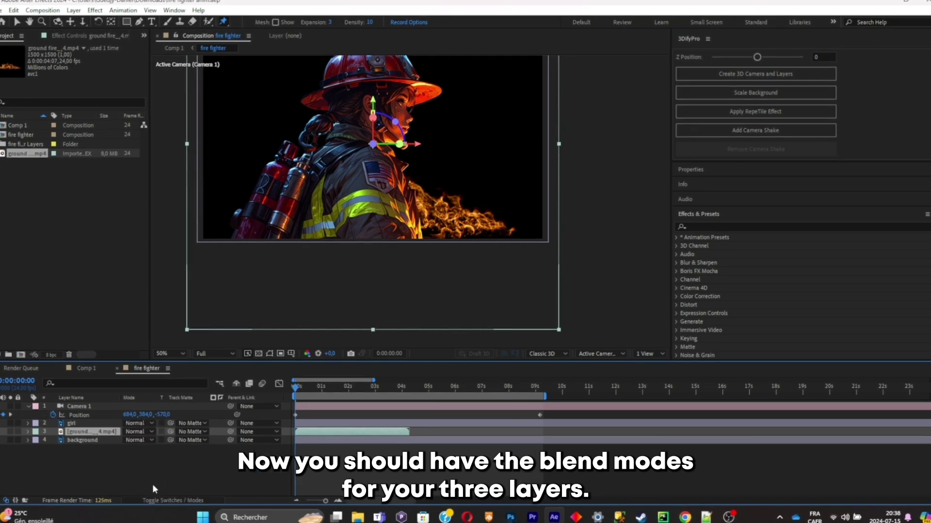
pyautogui.click(146, 433)
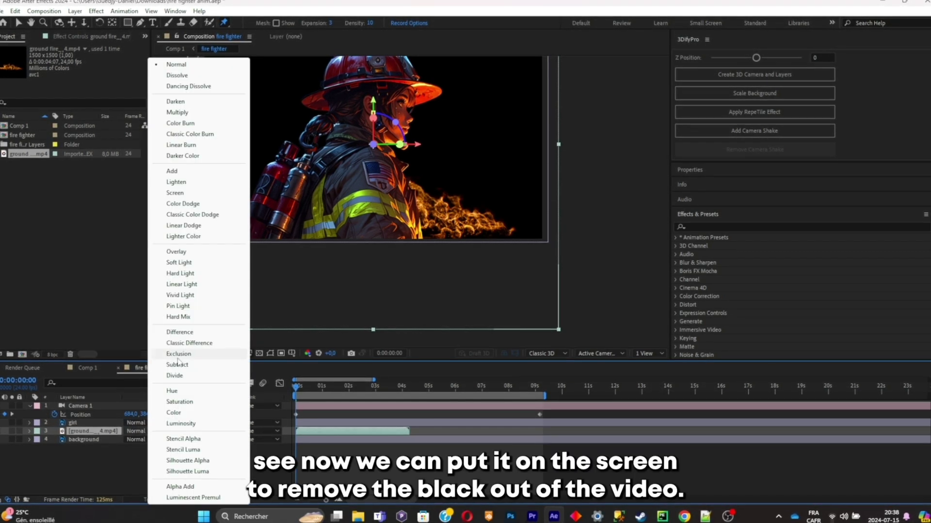
pyautogui.click(169, 193)
# Step: Scale up the ground fire layer, reposition it so the flames spread behind the girl, and preview the result
pyautogui.press(',')
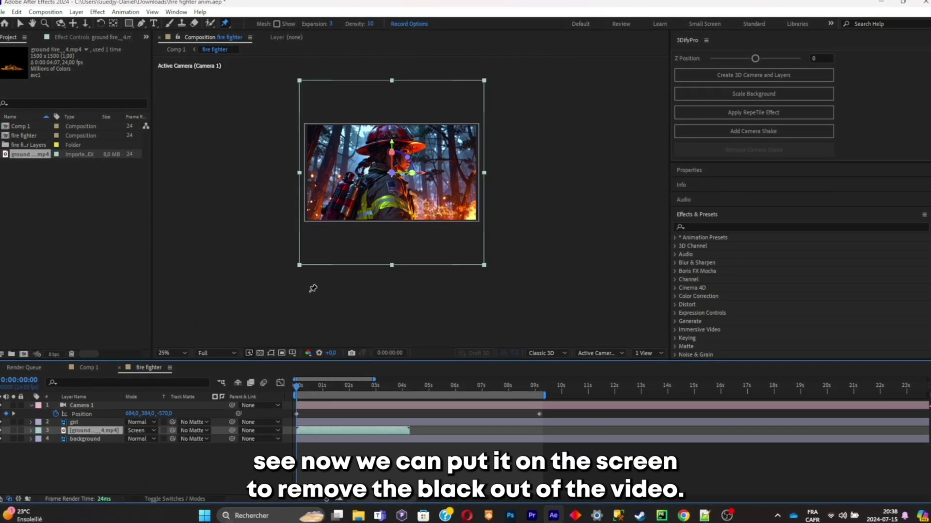
pyautogui.press('s')
pyautogui.moveTo(161, 438); pyautogui.dragTo(223, 429)
pyautogui.moveTo(298, 252)
pyautogui.mouseDown()
pyautogui.moveTo(288, 218)
pyautogui.moveTo(302, 243)
pyautogui.mouseUp()
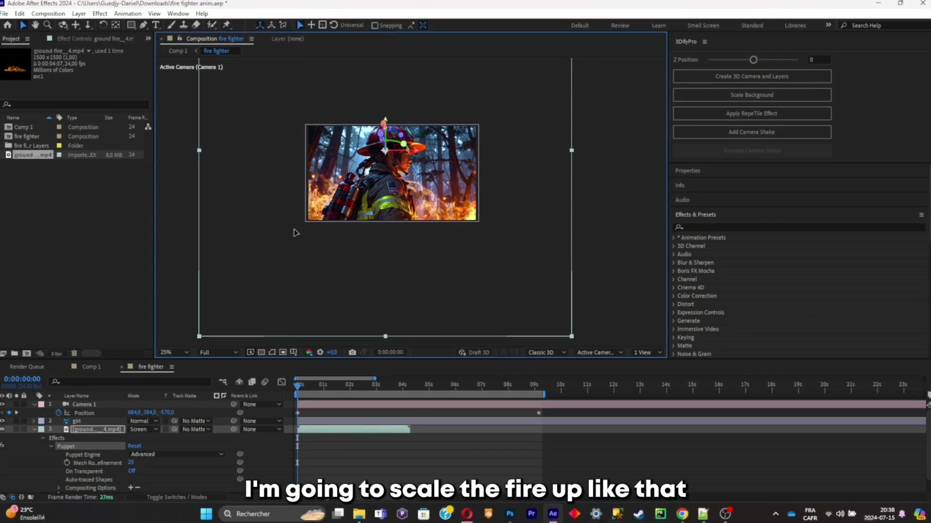
pyautogui.click(294, 386)
pyautogui.press('space')
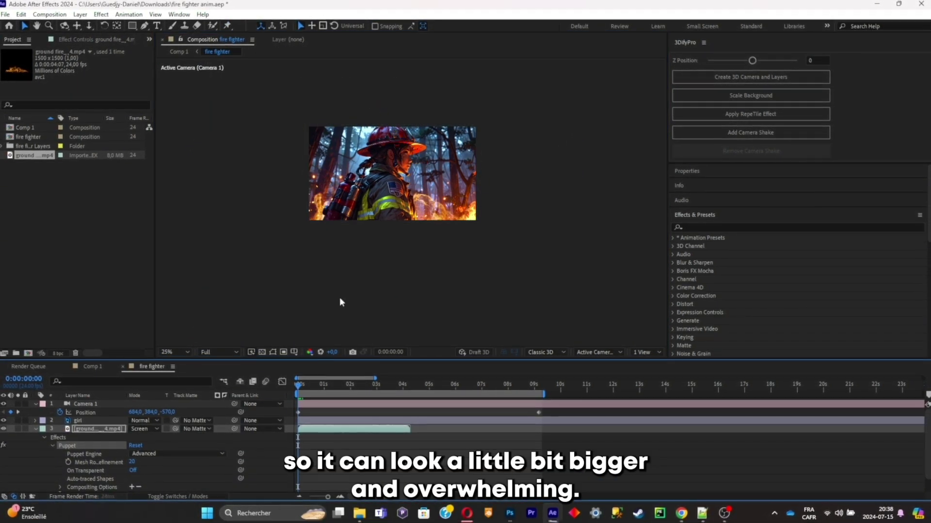
pyautogui.scroll(2, 363, 289)
pyautogui.press('space')
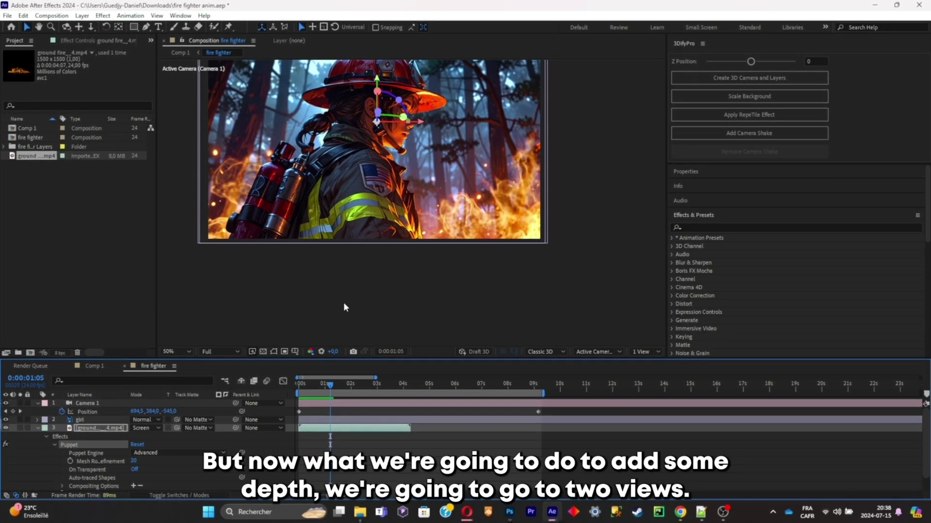
# Step: Switch to 2 Views and push the ground fire layer back in depth toward the background in the Top view
pyautogui.press(',')
pyautogui.click(636, 351)
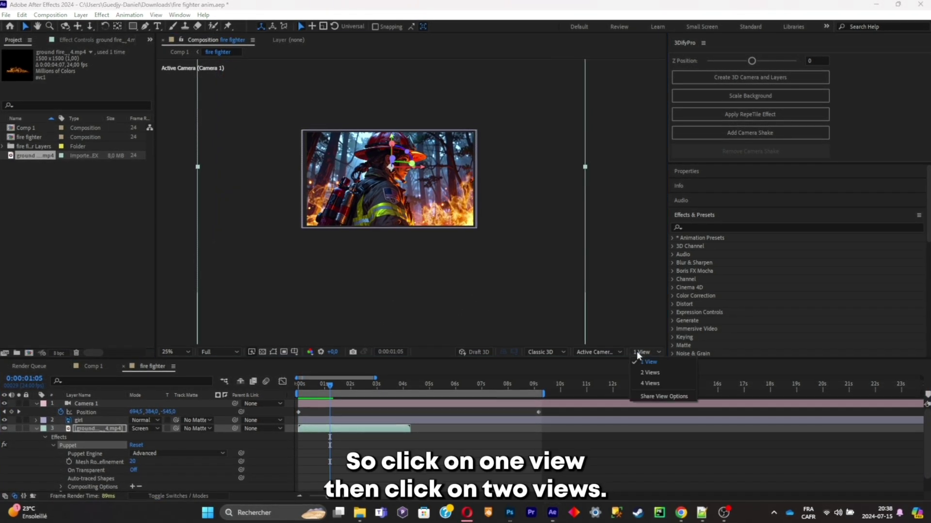
pyautogui.click(655, 368)
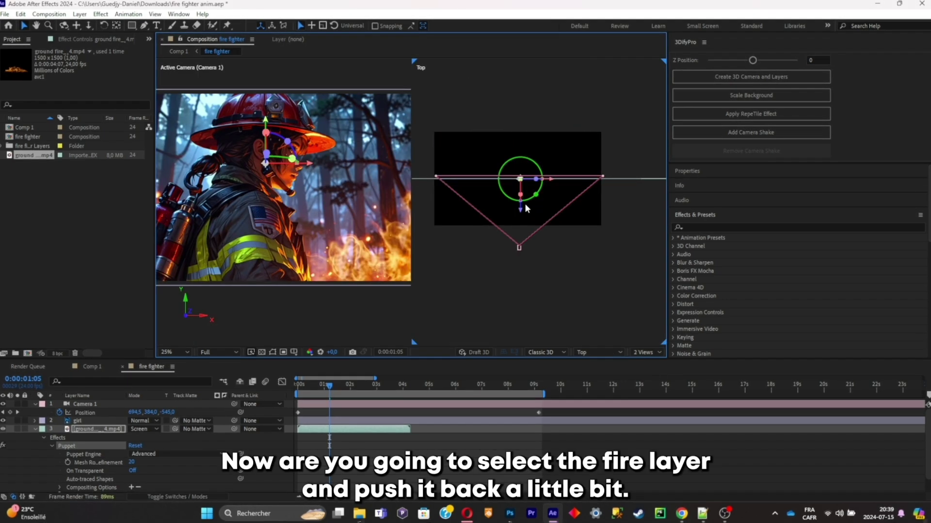
pyautogui.moveTo(521, 212); pyautogui.dragTo(519, 143)
pyautogui.scroll(-2, 466, 199)
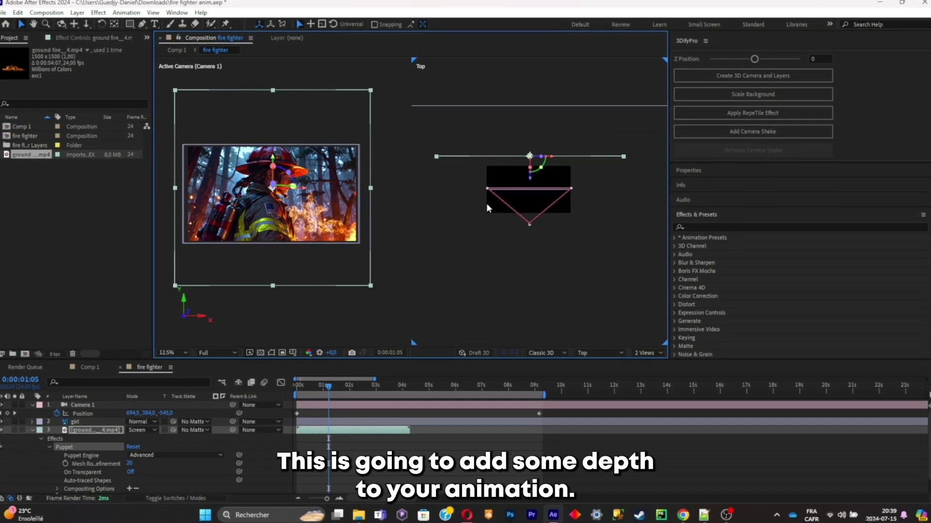
# Step: Scale the ground fire layer to 309%, reposition it along the bottom of the artwork, and return to 1 View
pyautogui.press('s')
pyautogui.moveTo(154, 439); pyautogui.dragTo(199, 430)
pyautogui.moveTo(347, 293); pyautogui.dragTo(332, 288)
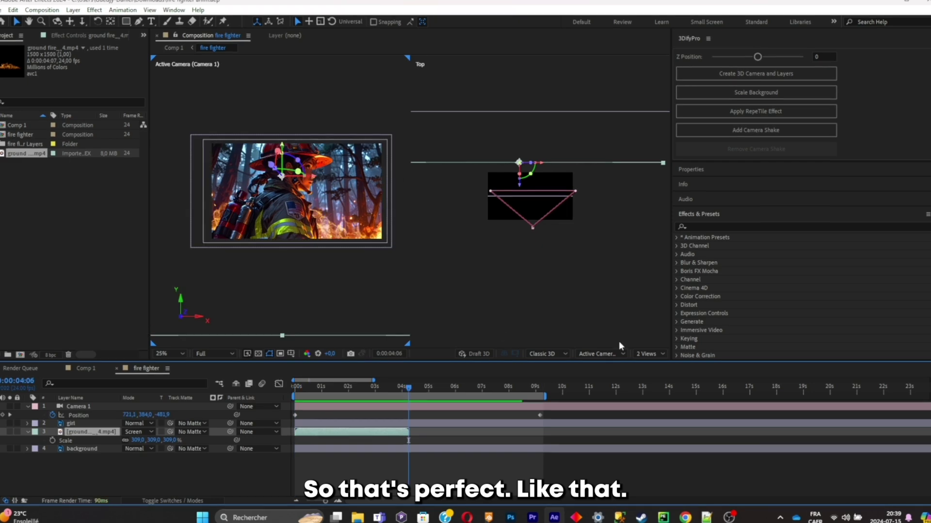
pyautogui.click(646, 354)
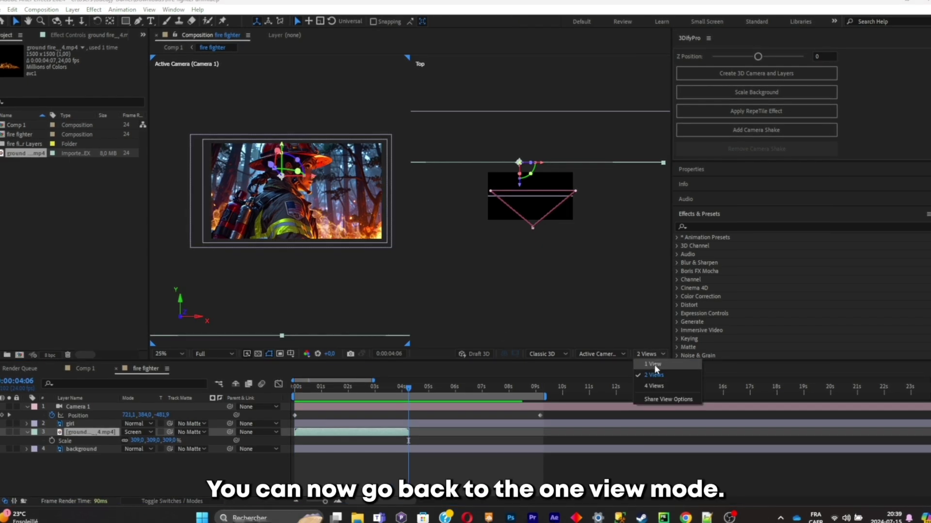
pyautogui.click(654, 364)
pyautogui.scroll(2, 388, 194)
# Step: Duplicate the ground fire layer twice and arrange the copies end to end in time to cover the whole work area
pyautogui.click(80, 432)
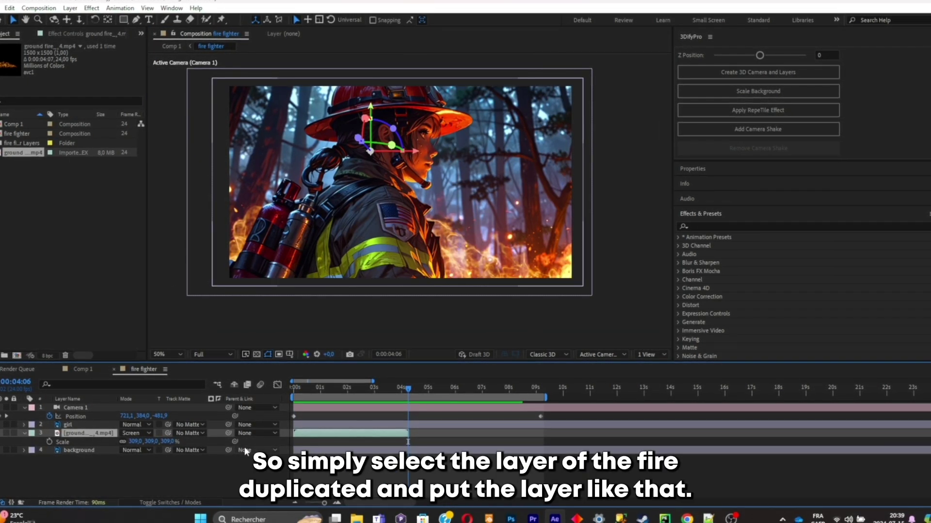
pyautogui.hotkey('ctrl', 'd')
pyautogui.moveTo(348, 431); pyautogui.dragTo(464, 434)
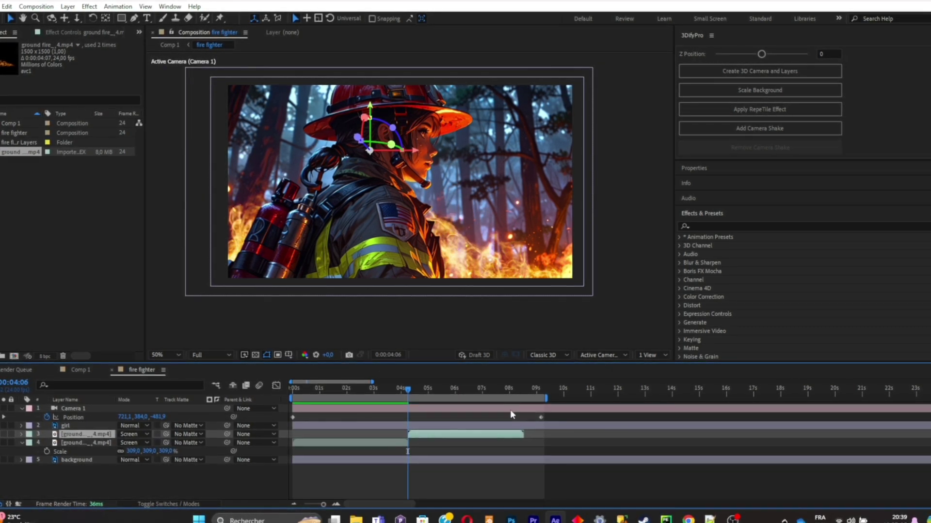
pyautogui.hotkey('ctrl', 'd')
pyautogui.moveTo(475, 434); pyautogui.dragTo(571, 444)
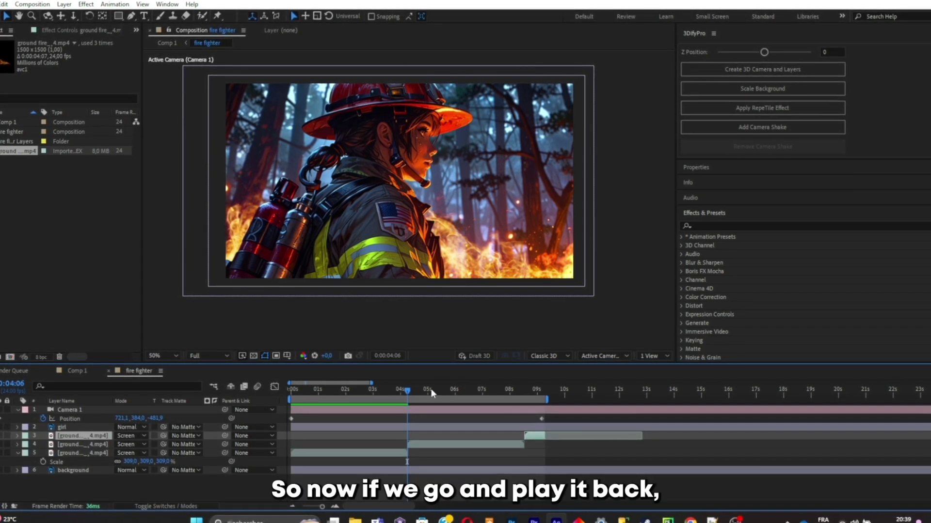
# Step: Preview the fire fighter animation from the start and save the project
pyautogui.moveTo(430, 389); pyautogui.dragTo(193, 398)
pyautogui.press('space')
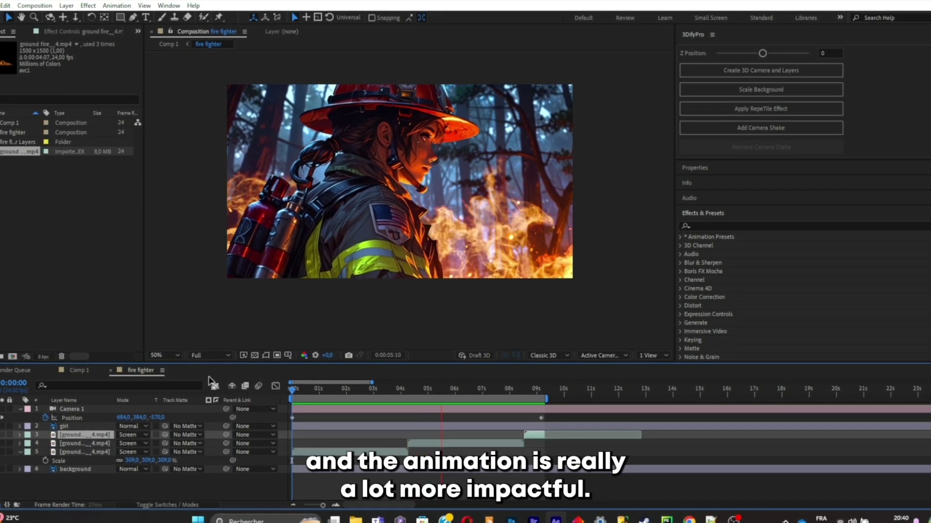
pyautogui.hotkey('ctrl', 's')
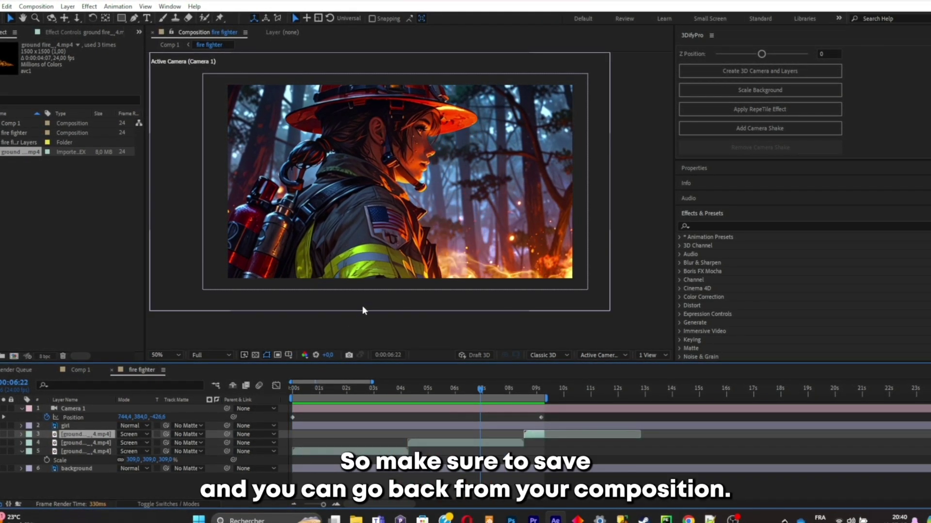
# Step: Open Comp 1 and apply the VISUAL ENHANCE user preset to its fire fighter layer
pyautogui.click(86, 371)
pyautogui.scroll(-1, 279, 297)
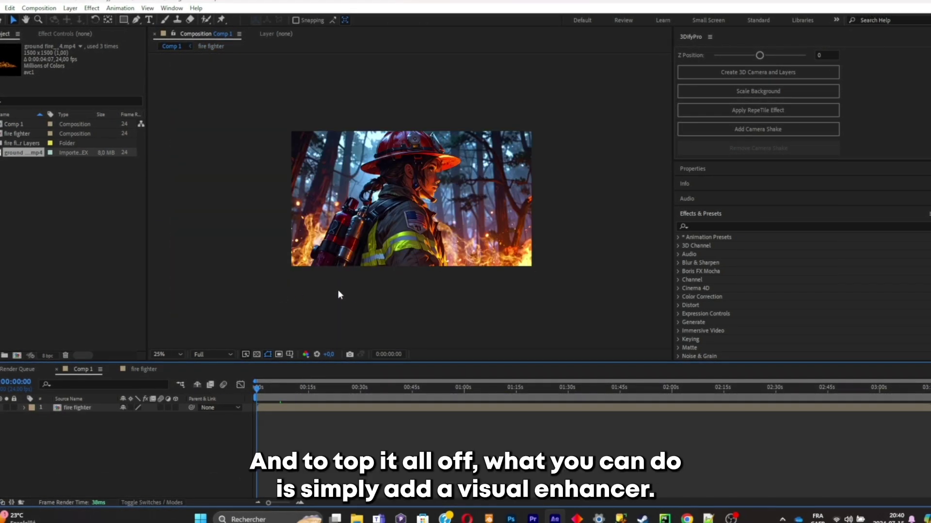
pyautogui.moveTo(365, 288); pyautogui.dragTo(352, 287)
pyautogui.scroll(1, 352, 286)
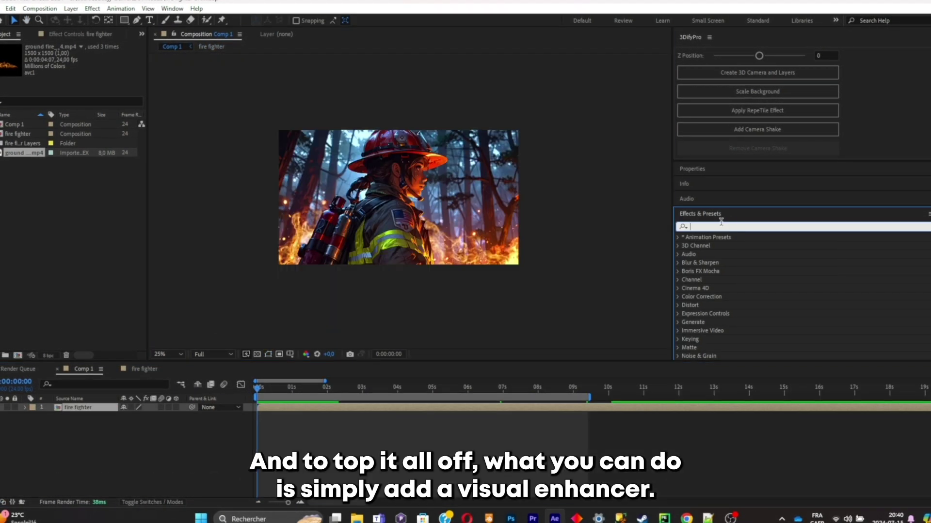
pyautogui.write('vi')
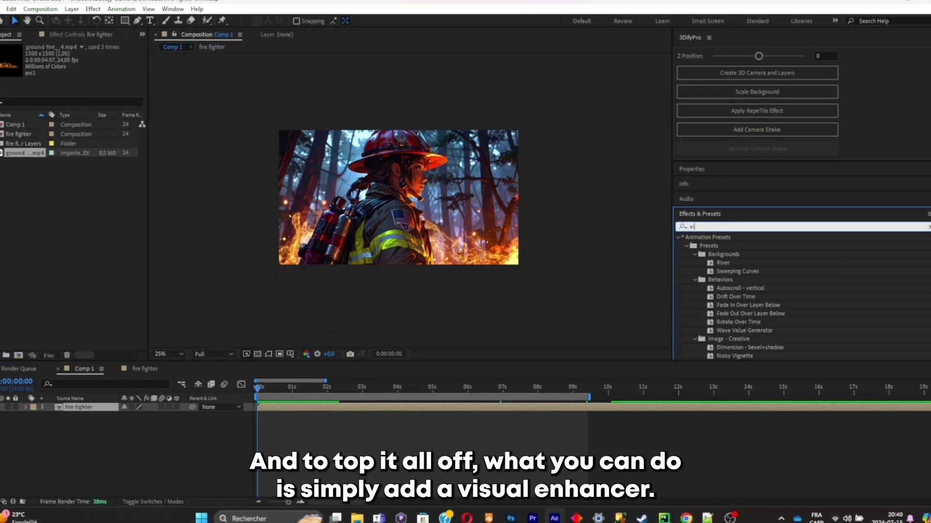
pyautogui.write('sua')
pyautogui.moveTo(719, 262); pyautogui.dragTo(382, 394)
pyautogui.scroll(3, 377, 296)
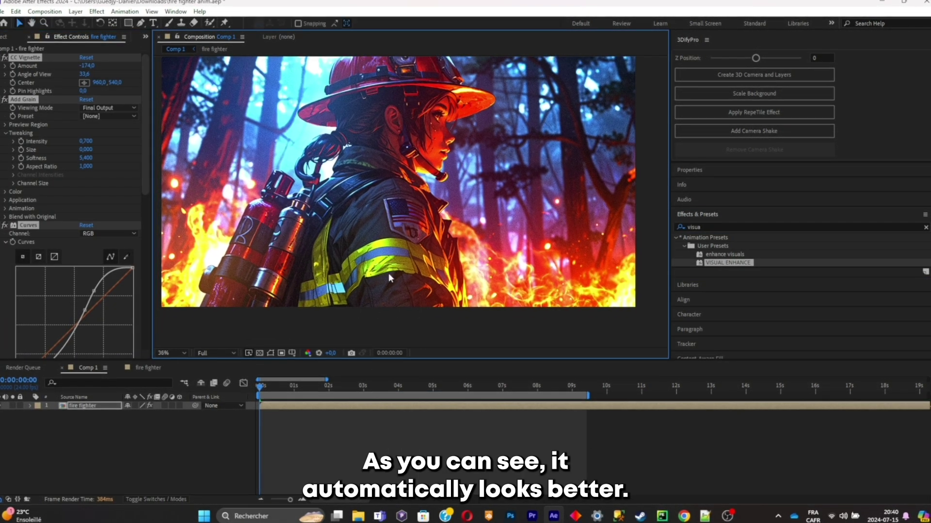
# Step: Review the enhanced fire fighter artwork in Comp 1 from the start, examining it up close
pyautogui.scroll(-2, 390, 278)
pyautogui.click(263, 387)
pyautogui.scroll(2, 364, 224)
pyautogui.moveTo(367, 226)
pyautogui.mouseDown()
pyautogui.moveTo(371, 256)
pyautogui.moveTo(380, 219)
pyautogui.mouseUp()
pyautogui.scroll(1, 369, 236)
pyautogui.scroll(-1, 371, 255)
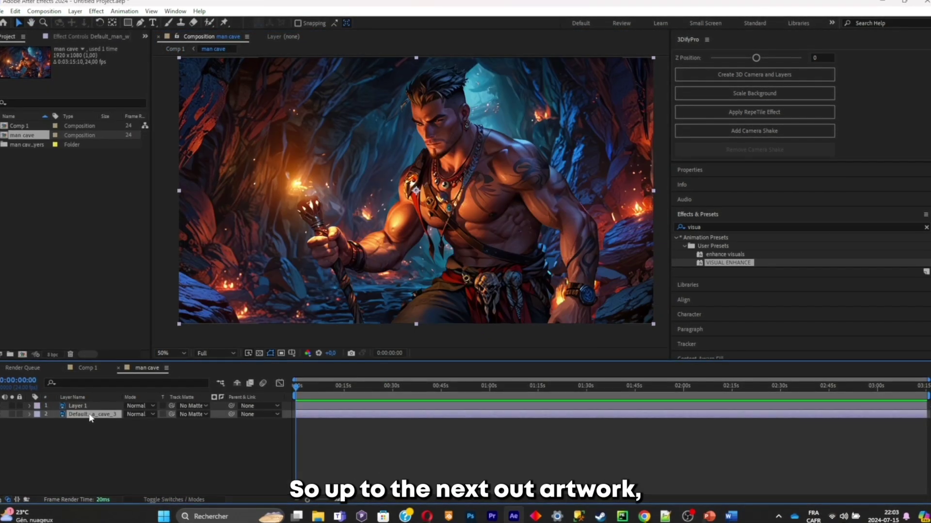
# Step: Rename the man cave composition's bottom layer to bg and its top layer to man
pyautogui.rightClick(91, 418)
pyautogui.click(135, 387)
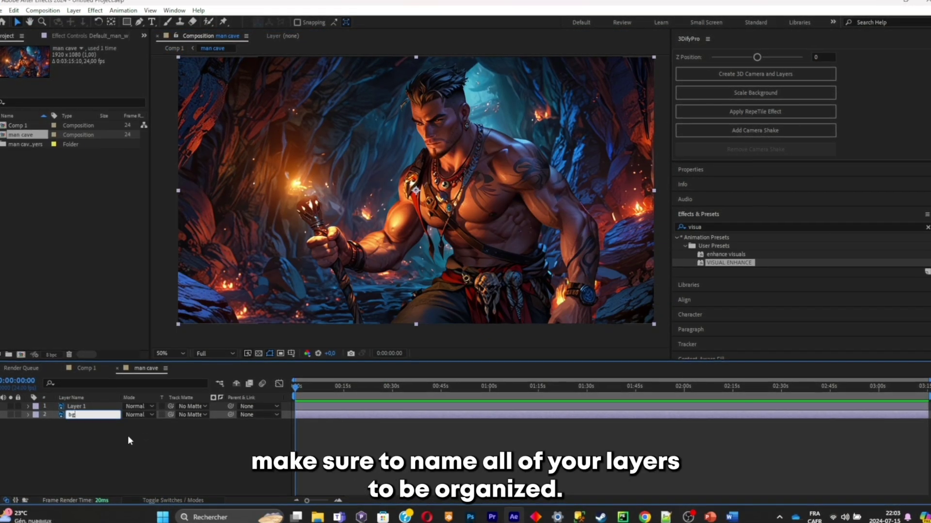
pyautogui.write('bg')
pyautogui.click(127, 436)
pyautogui.rightClick(94, 407)
pyautogui.click(128, 377)
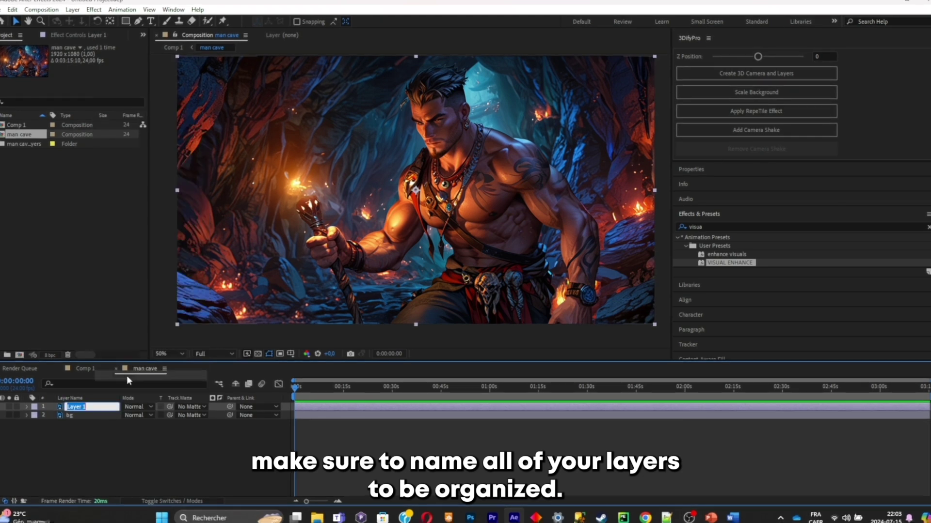
pyautogui.write('man')
pyautogui.click(169, 437)
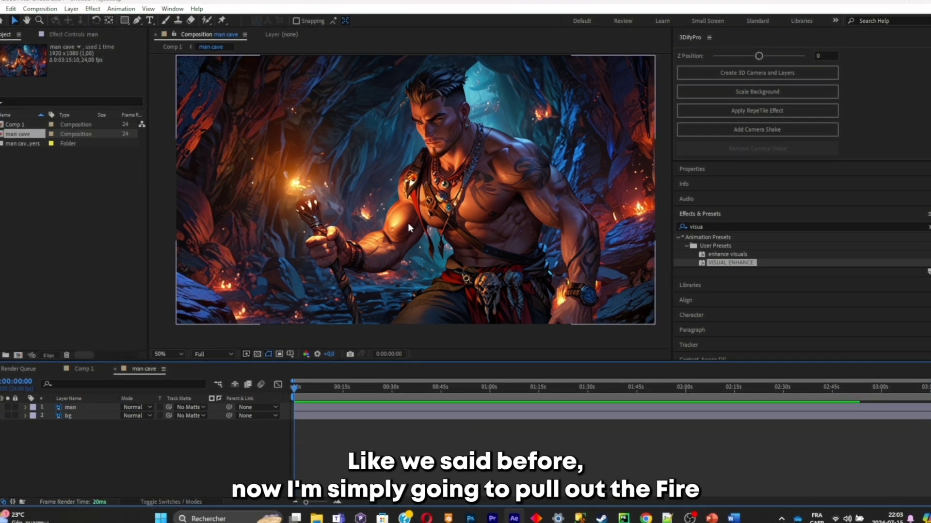
# Step: Import the fire ball 1.mp4 clip from the fire overlay pack as the top layer of the man cave composition
pyautogui.scroll(-2, 408, 223)
pyautogui.scroll(4, 397, 221)
pyautogui.scroll(-2, 397, 218)
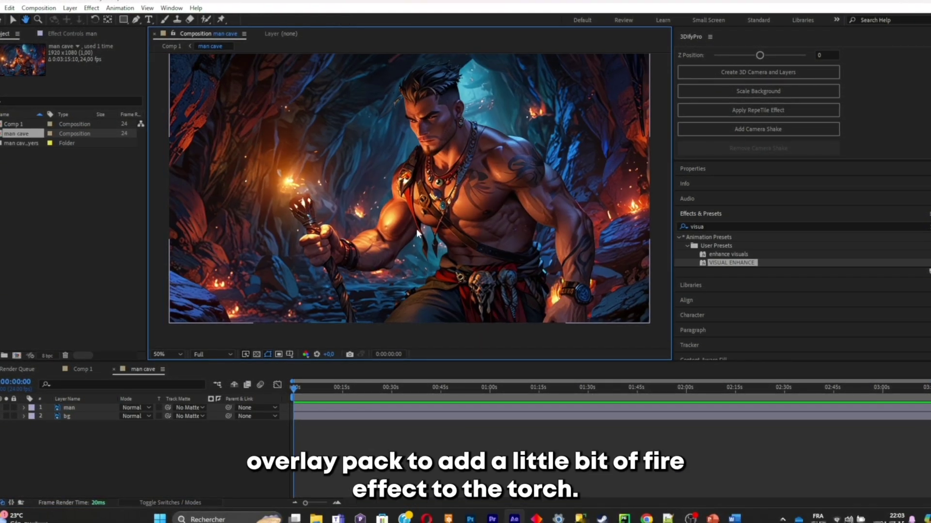
pyautogui.click(315, 519)
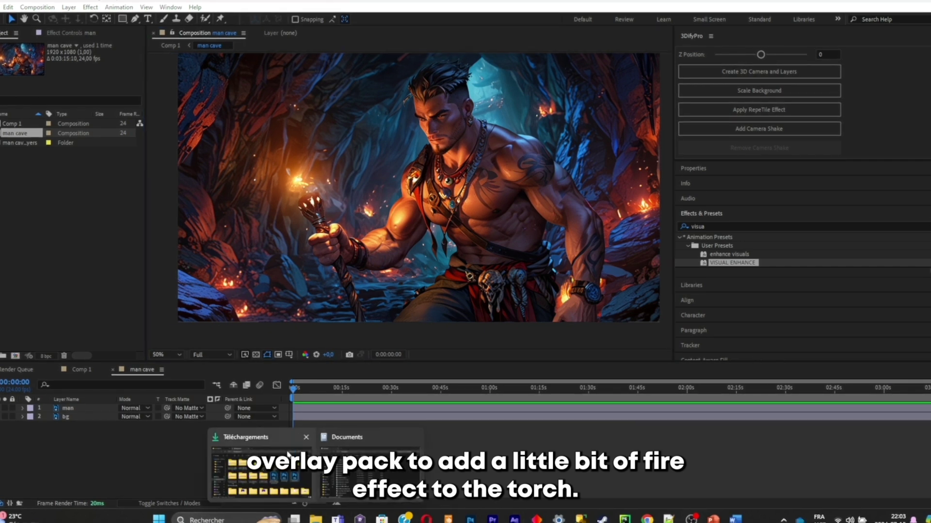
pyautogui.click(286, 468)
pyautogui.moveTo(348, 307); pyautogui.dragTo(24, 426)
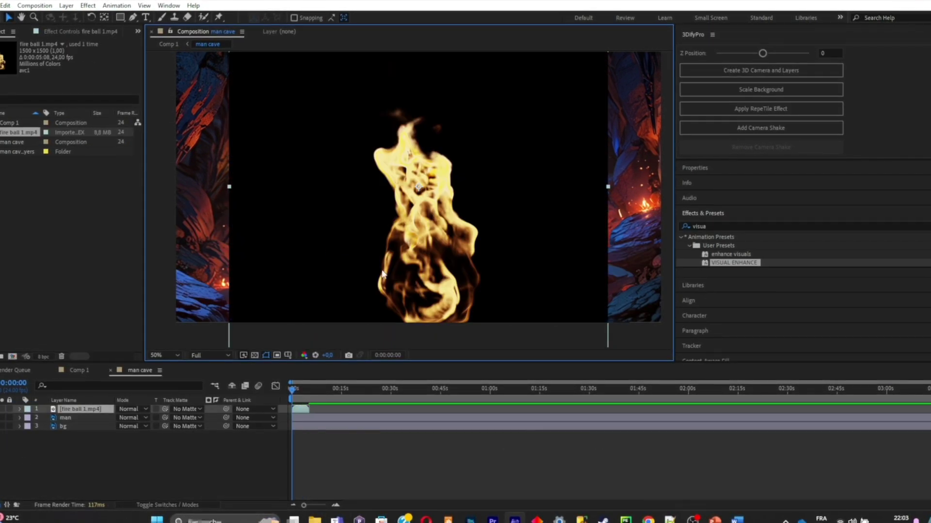
# Step: Reposition the fire ball 1.mp4 layer over the artwork and set its blend mode to Screen
pyautogui.moveTo(364, 295); pyautogui.dragTo(329, 257)
pyautogui.click(132, 408)
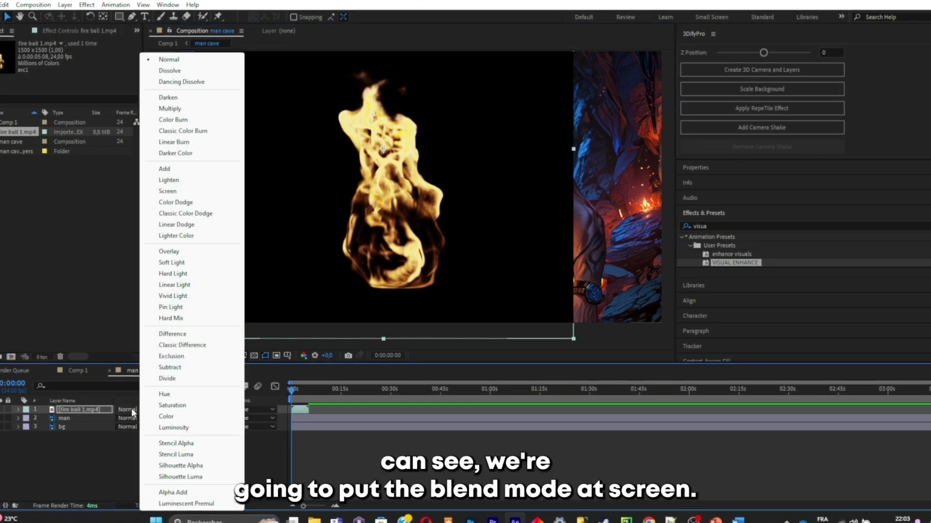
pyautogui.click(191, 182)
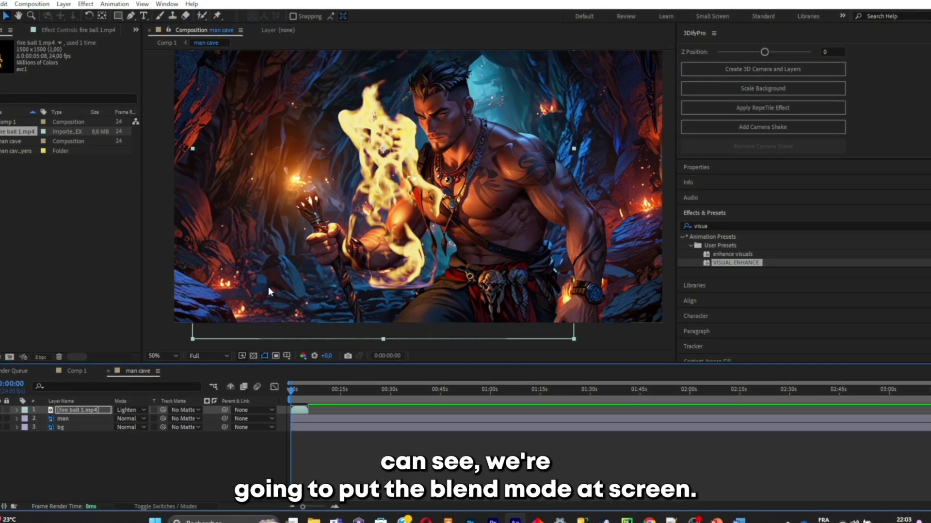
pyautogui.click(128, 410)
pyautogui.click(168, 191)
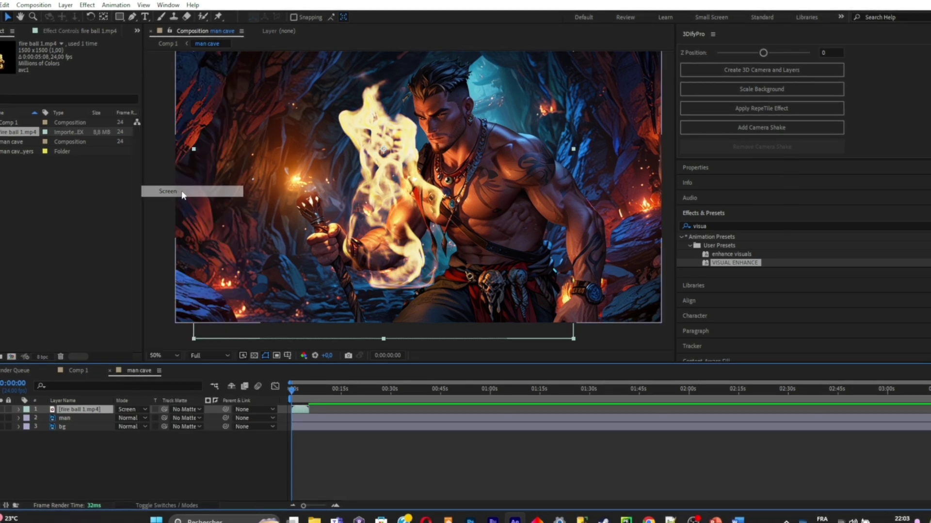
# Step: Scale the fire ball layer to 34% and place the flame on the head of the man's torch
pyautogui.press('s')
pyautogui.moveTo(156, 415); pyautogui.dragTo(126, 416)
pyautogui.moveTo(366, 184); pyautogui.dragTo(290, 211)
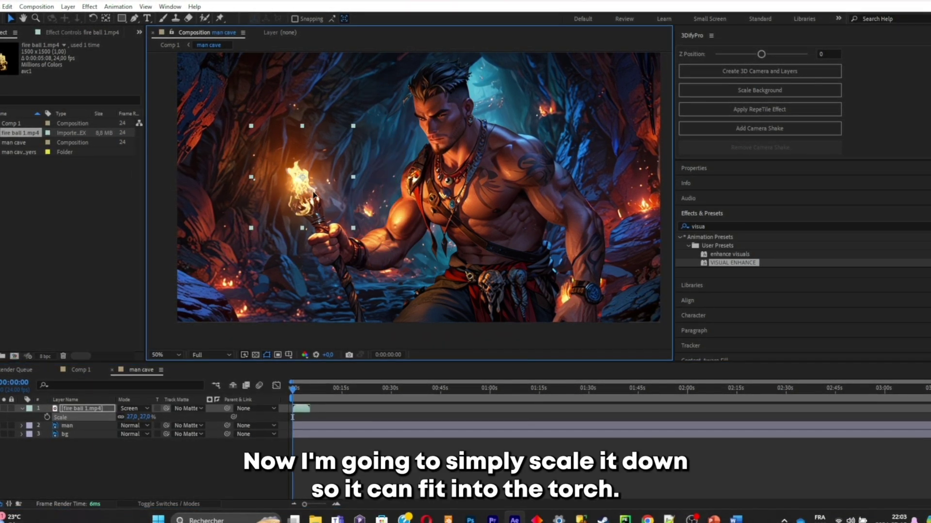
pyautogui.press('p')
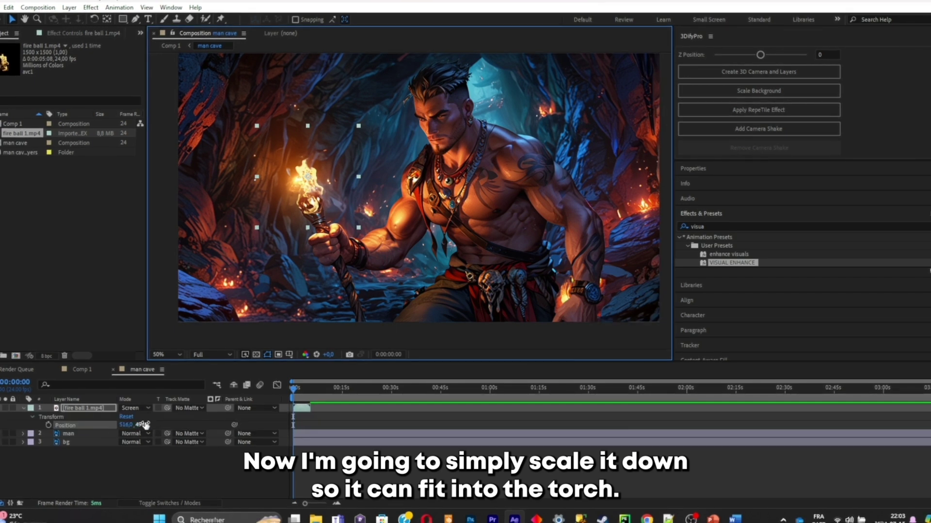
pyautogui.press('s')
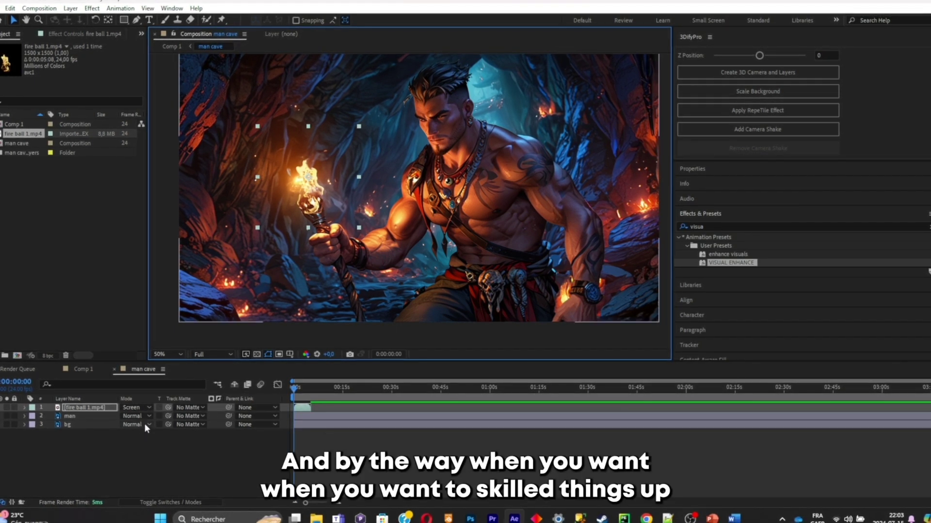
pyautogui.moveTo(144, 416); pyautogui.dragTo(152, 415)
pyautogui.moveTo(324, 218)
pyautogui.mouseDown()
pyautogui.moveTo(325, 195)
pyautogui.moveTo(326, 210)
pyautogui.mouseUp()
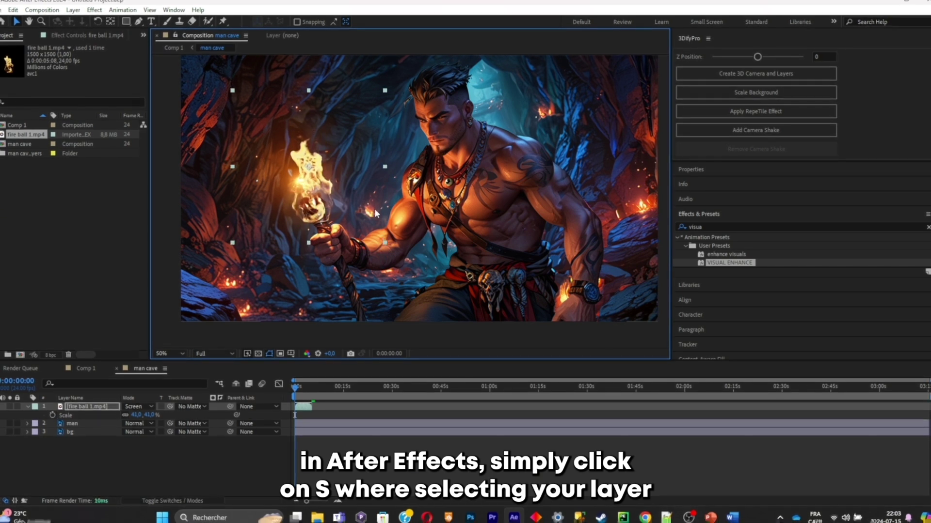
pyautogui.press('.')
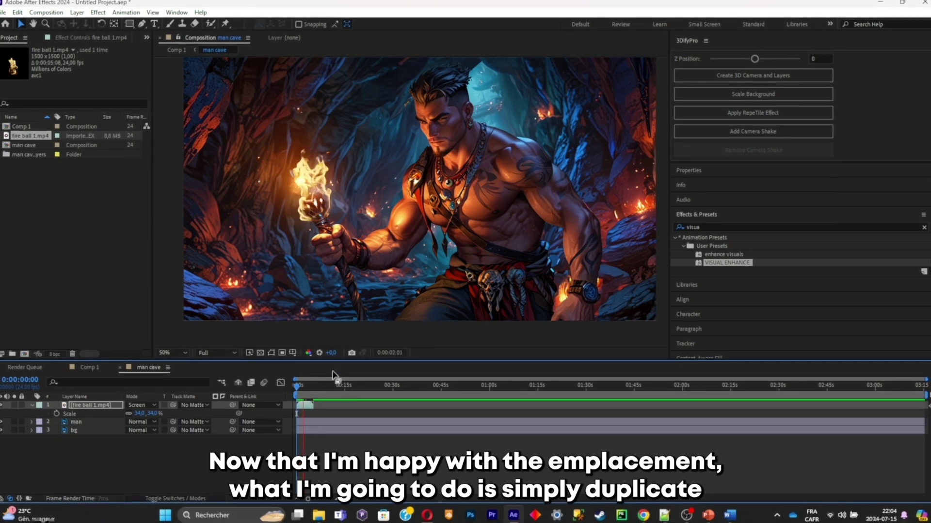
# Step: Duplicate the fire ball 1.mp4 layer four times
pyautogui.click(107, 406)
pyautogui.hotkey('ctrl', 'd')
pyautogui.hotkey('ctrl', 'd')
pyautogui.hotkey('ctrl', 'd')
pyautogui.hotkey('ctrl', 'd')
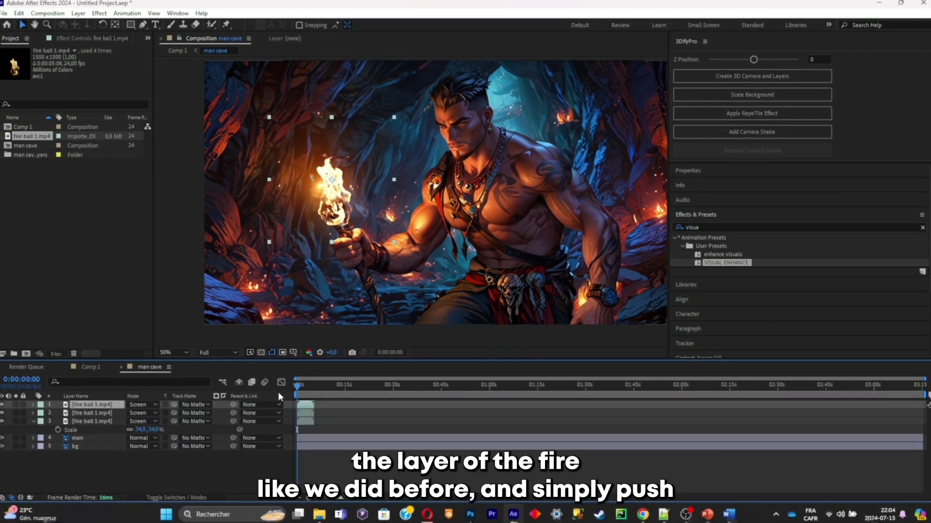
# Step: Stagger the fire copies end to end in time and end the work area at the last one
pyautogui.moveTo(304, 429); pyautogui.dragTo(366, 404)
pyautogui.keyDown('shift'); pyautogui.click(303, 423); pyautogui.keyUp('shift')
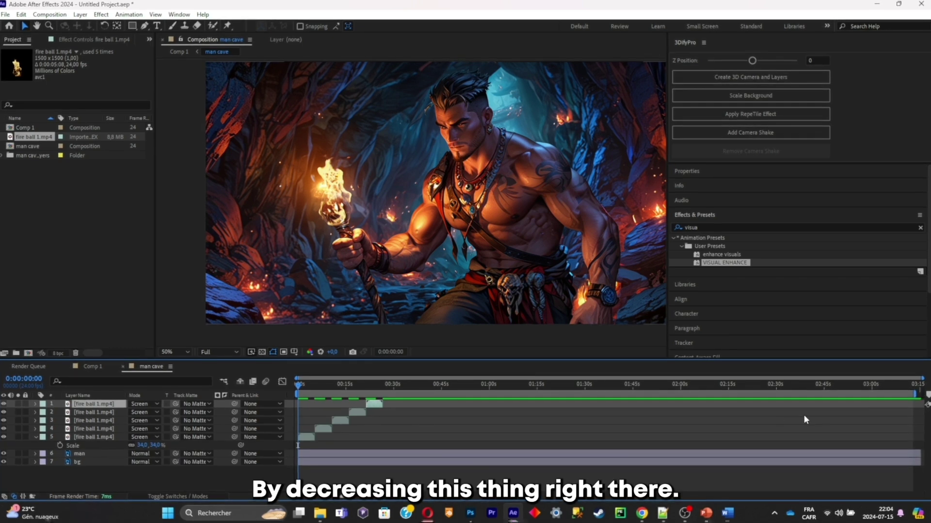
pyautogui.moveTo(917, 395)
pyautogui.mouseDown()
pyautogui.moveTo(528, 402)
pyautogui.moveTo(382, 416)
pyautogui.mouseUp()
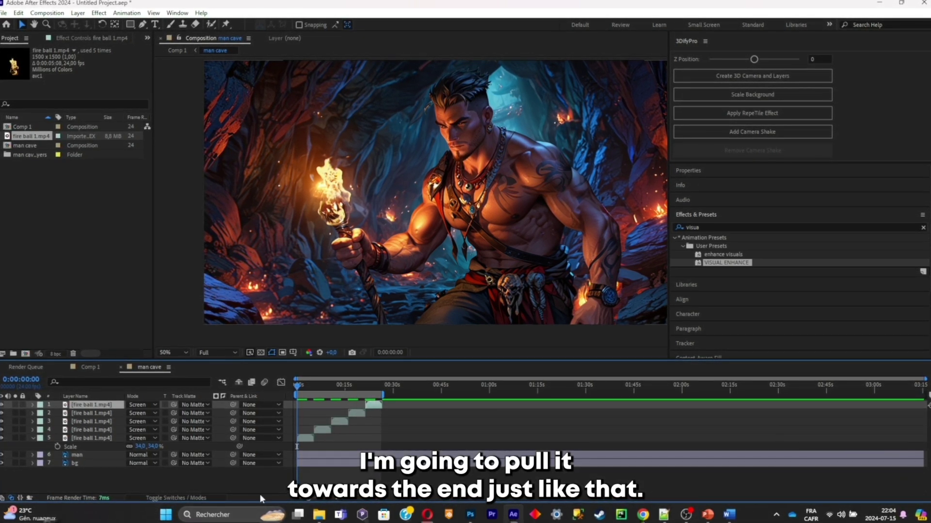
pyautogui.moveTo(314, 499); pyautogui.dragTo(322, 500)
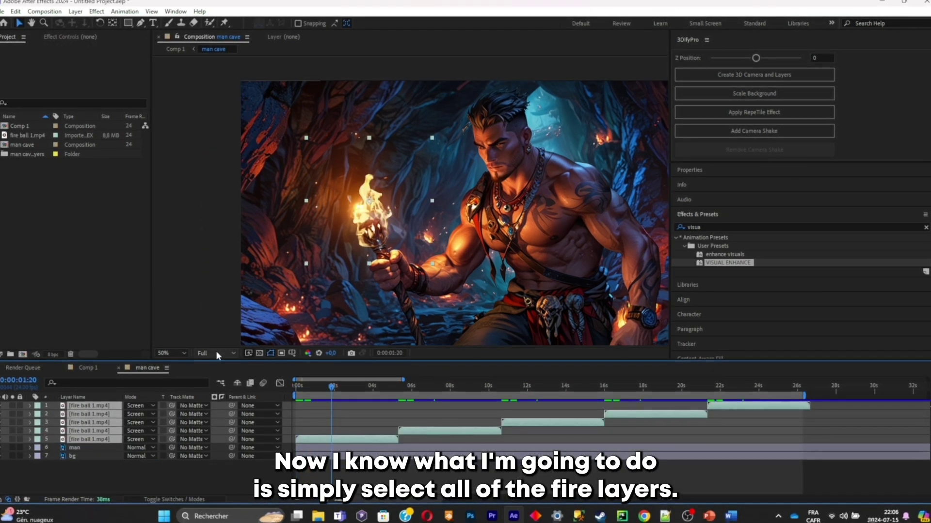
# Step: Pre-compose all fire layers as Pre-comp 1 with all attributes moved, and set its blend mode to Screen in man cave
pyautogui.hotkey('ctrl', 'shift', 'c')
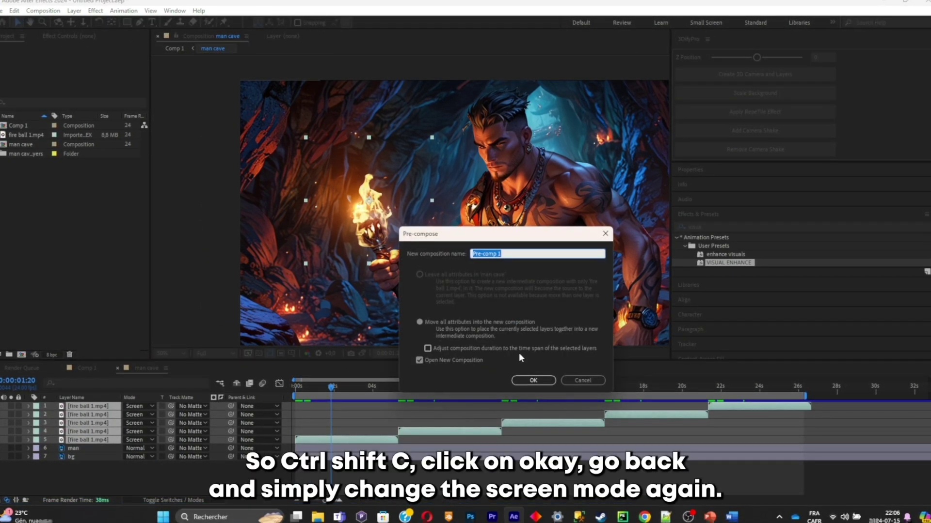
pyautogui.click(527, 380)
pyautogui.click(145, 369)
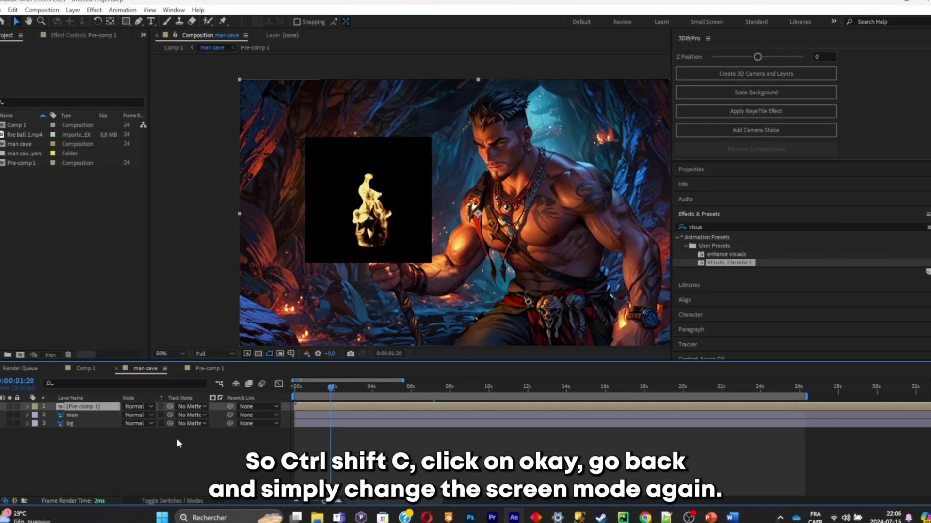
pyautogui.click(143, 407)
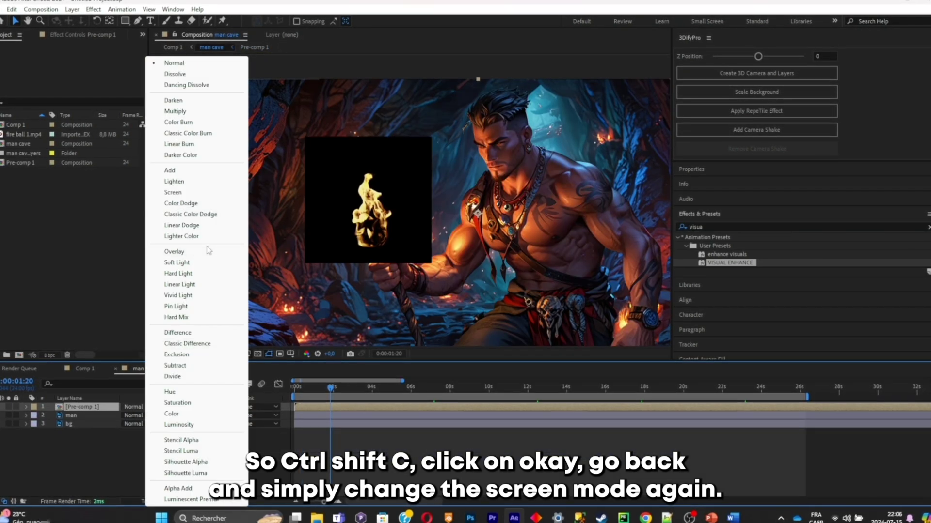
pyautogui.click(178, 193)
pyautogui.click(96, 442)
# Step: Generate the 3D camera and depth-separated layers for the man cave composition with 3DifyPro
pyautogui.scroll(-2, 440, 259)
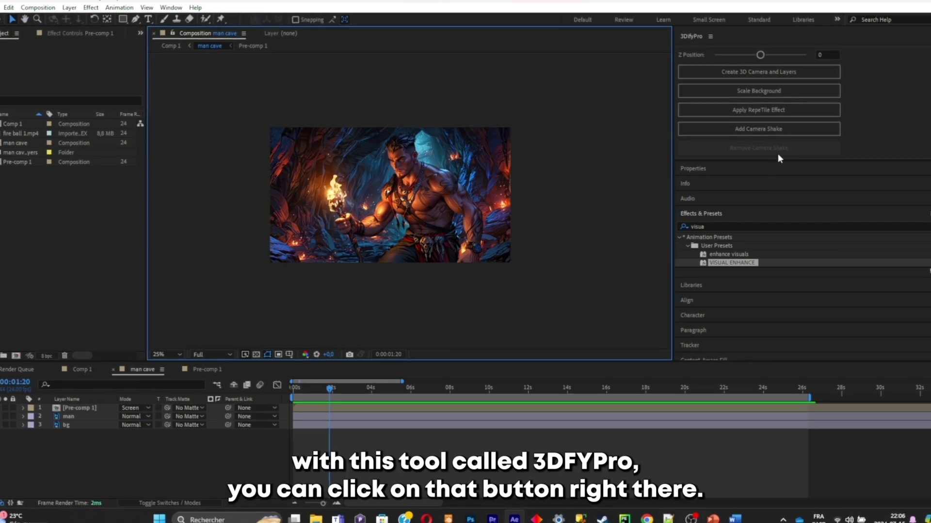
pyautogui.moveTo(781, 161); pyautogui.dragTo(783, 183)
pyautogui.click(749, 72)
pyautogui.moveTo(429, 210); pyautogui.dragTo(456, 201)
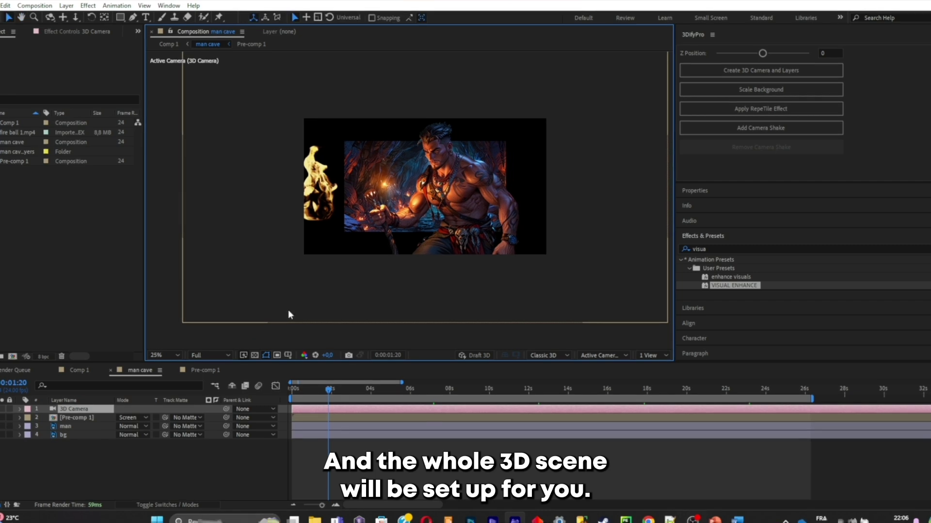
# Step: Set the Z position of Pre-comp 1 to 2597.7 so the flame lines up with the torch on the man layer
pyautogui.click(87, 420)
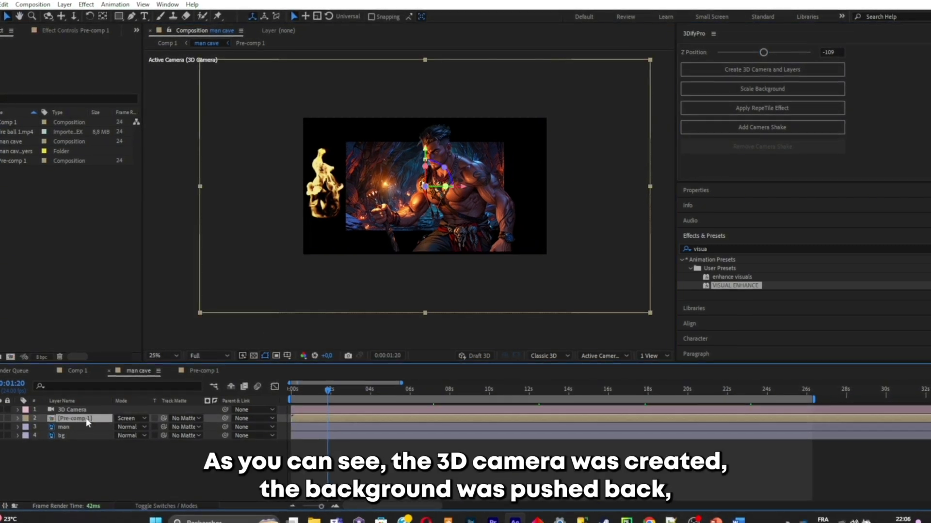
pyautogui.press('p')
pyautogui.click(81, 436)
pyautogui.press('p')
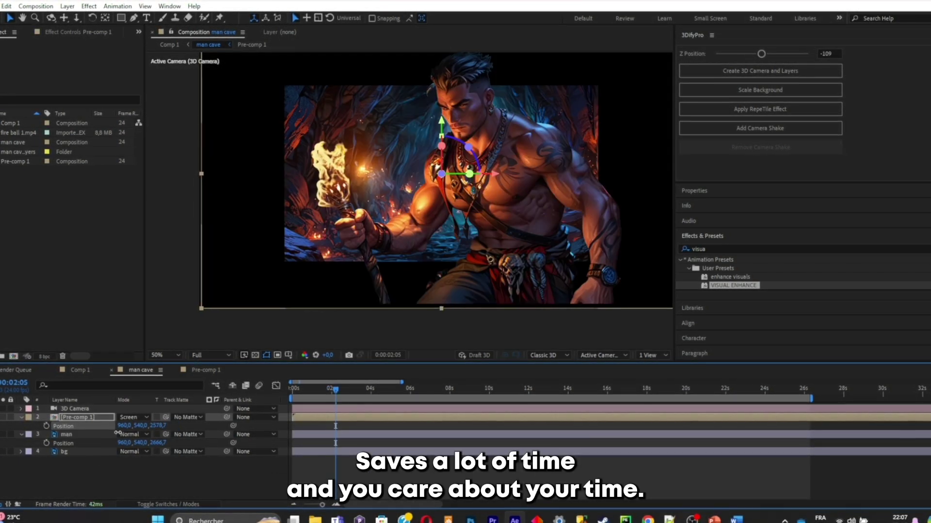
pyautogui.moveTo(117, 432); pyautogui.dragTo(124, 429)
pyautogui.moveTo(391, 261); pyautogui.dragTo(384, 270)
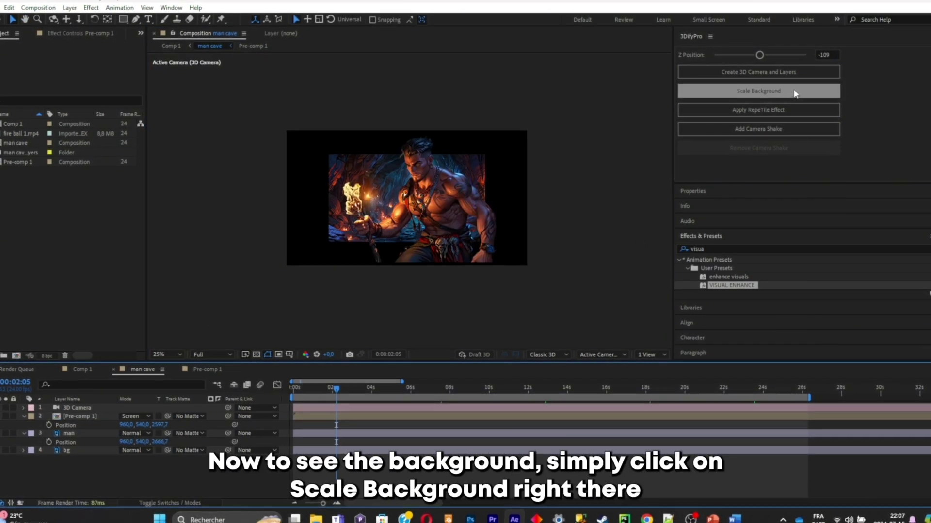
# Step: Scale the background to fill the frame and set the 3DifyPro camera Z position to 437
pyautogui.click(756, 92)
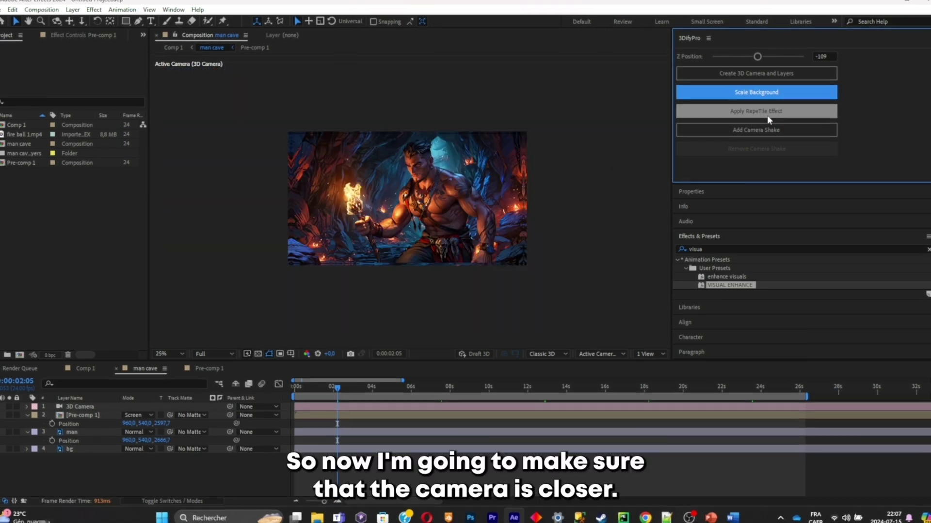
pyautogui.moveTo(757, 56); pyautogui.dragTo(761, 58)
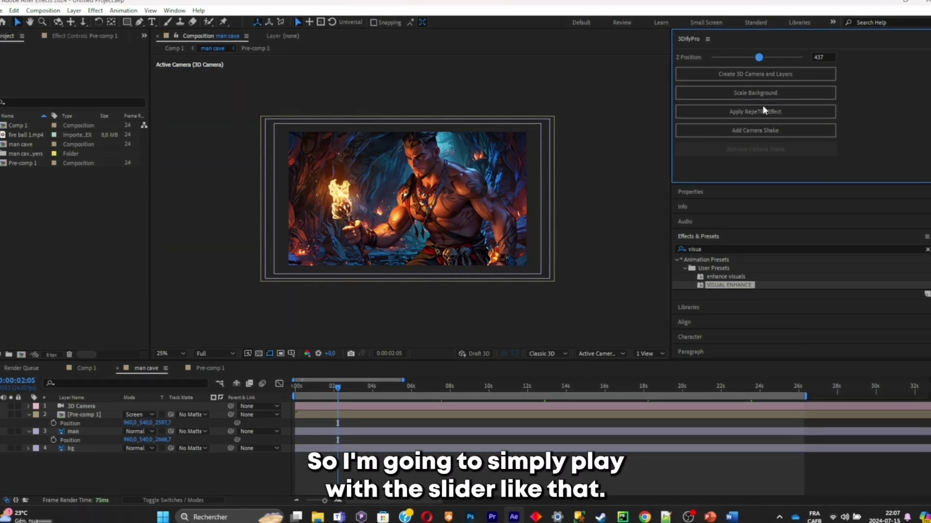
# Step: Add the 3DifyPro camera shake and keyframe the 3D Camera's position at the start of the composition
pyautogui.click(771, 130)
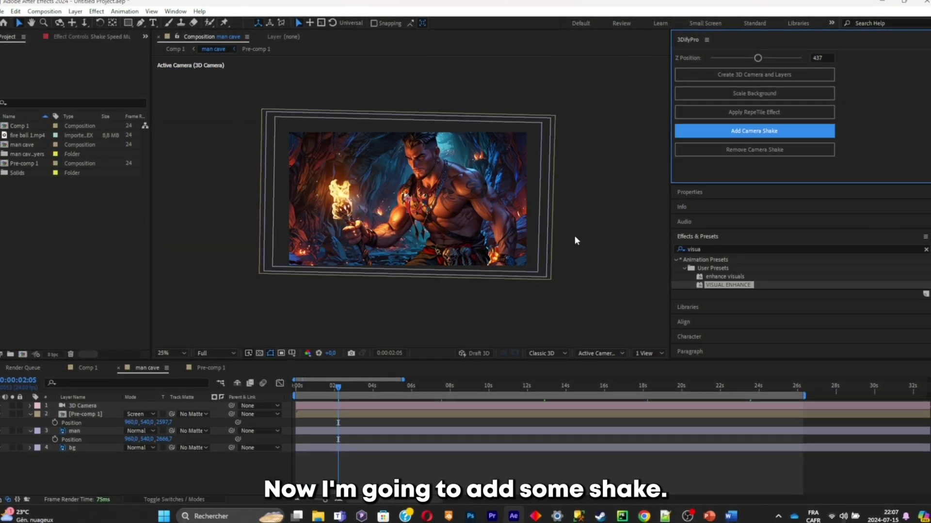
pyautogui.moveTo(344, 386); pyautogui.dragTo(278, 392)
pyautogui.click(101, 431)
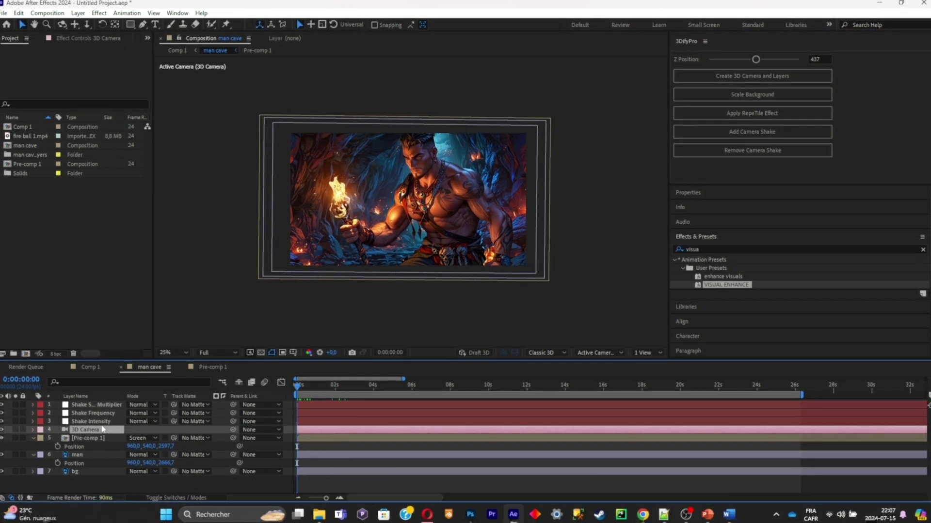
pyautogui.press('p')
pyautogui.click(58, 438)
# Step: Keyframe a camera push-in at 0:00:04:02 by setting the 3D Camera's Z position to 1230.2
pyautogui.moveTo(358, 386); pyautogui.dragTo(376, 386)
pyautogui.moveTo(169, 436); pyautogui.dragTo(473, 357)
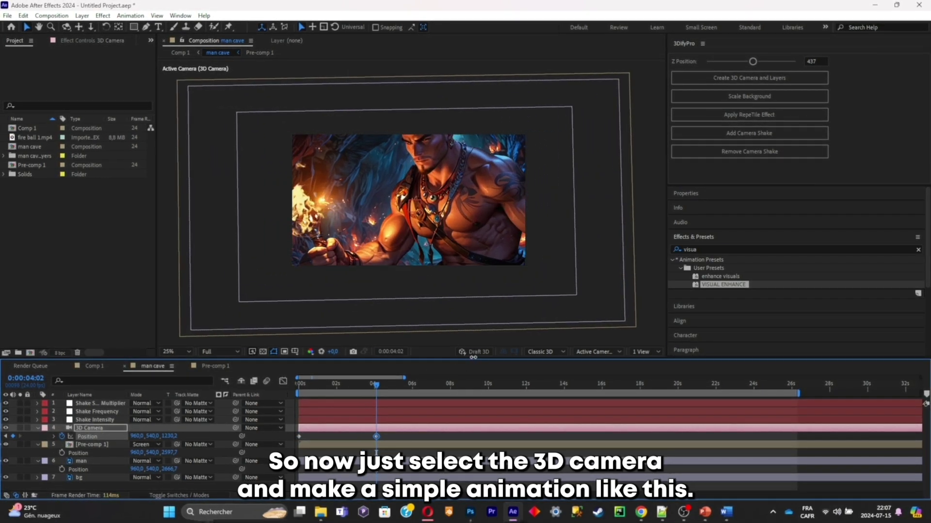
pyautogui.moveTo(377, 385); pyautogui.dragTo(255, 391)
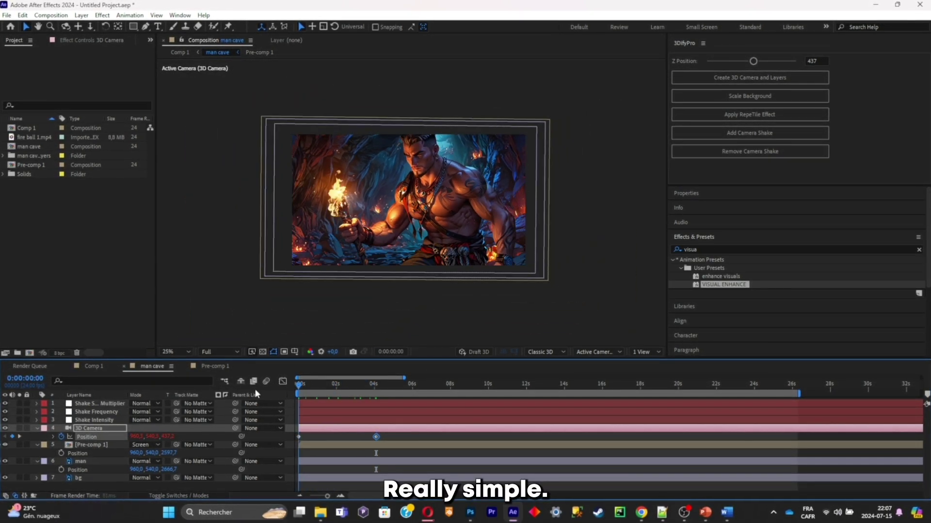
# Step: Play back the man cave composition to check the camera push-in, shake and torch fire
pyautogui.press('space')
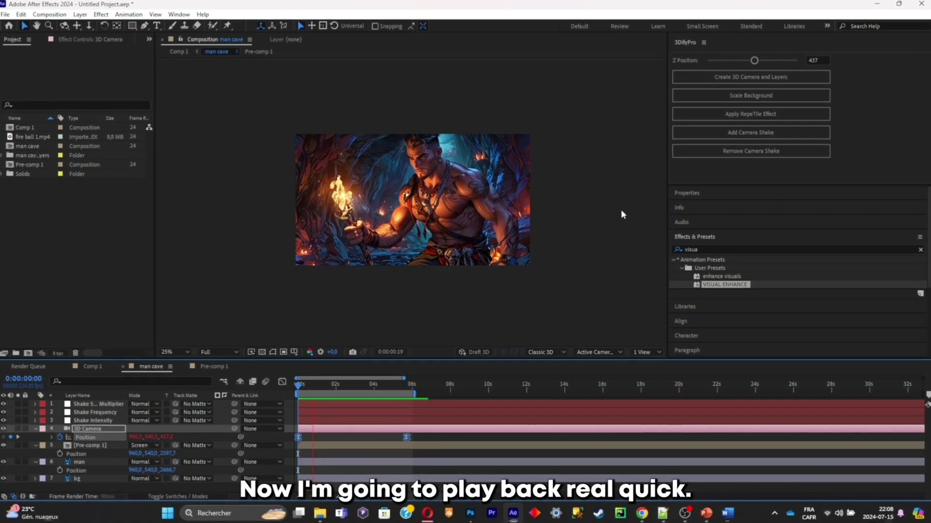
pyautogui.scroll(2, 632, 196)
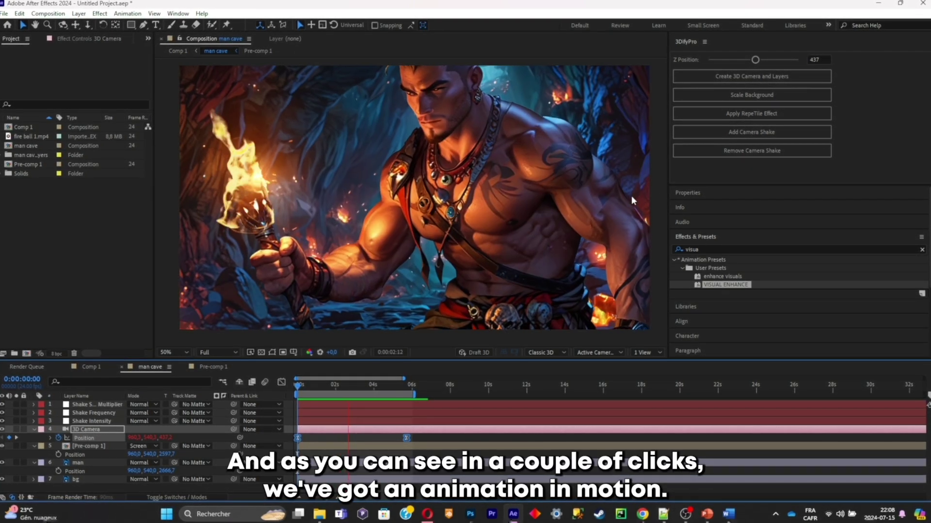
pyautogui.press(',')
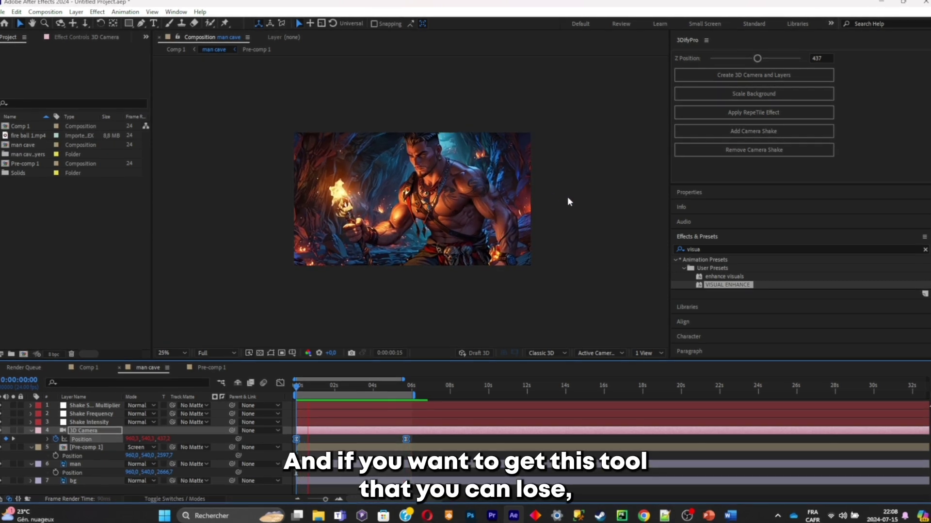
pyautogui.press('space')
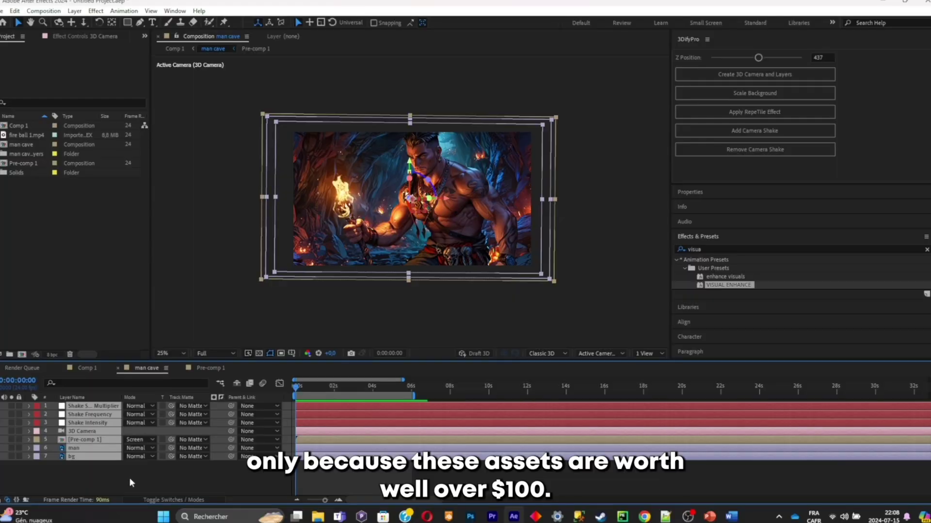
# Step: Add a two-line text layer reading CAVE MAN ADVENTURE to the man cave composition
pyautogui.rightClick(131, 353)
pyautogui.moveTo(170, 362)
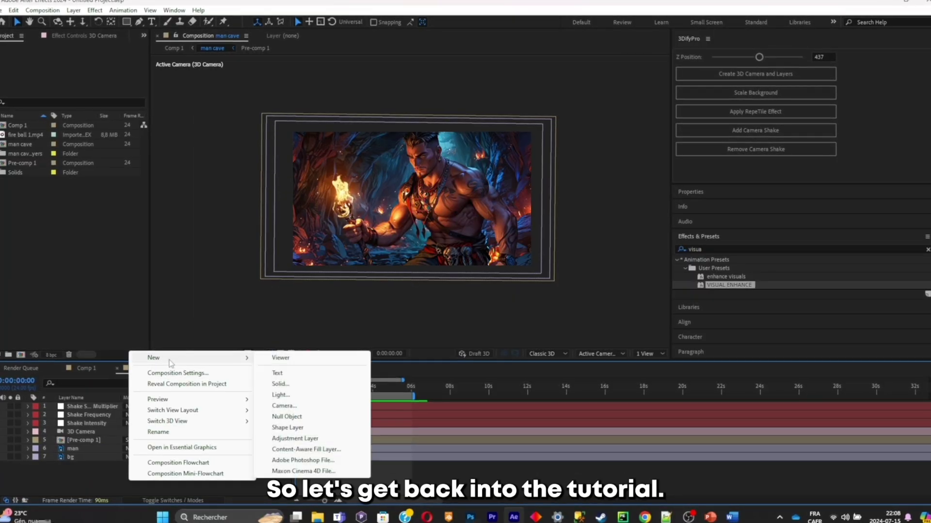
pyautogui.click(277, 374)
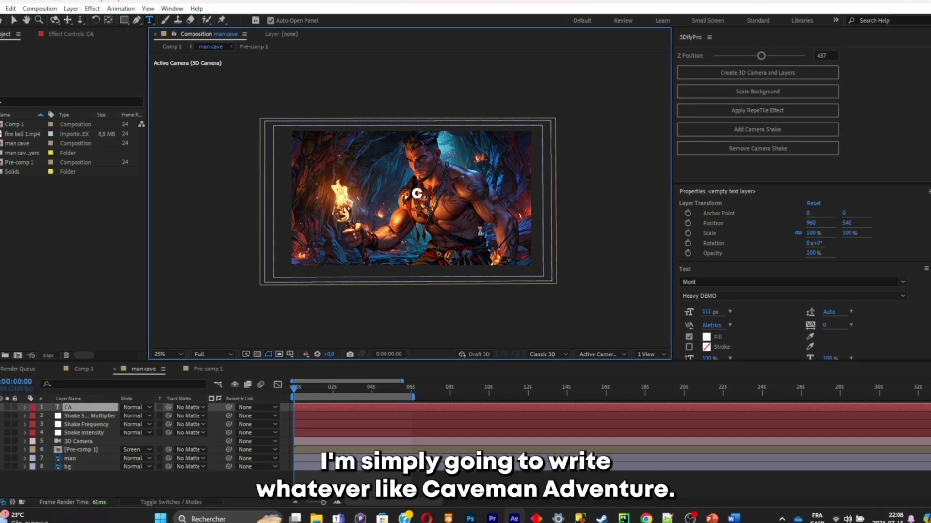
pyautogui.write('CAVE MAN ADVENTURE')
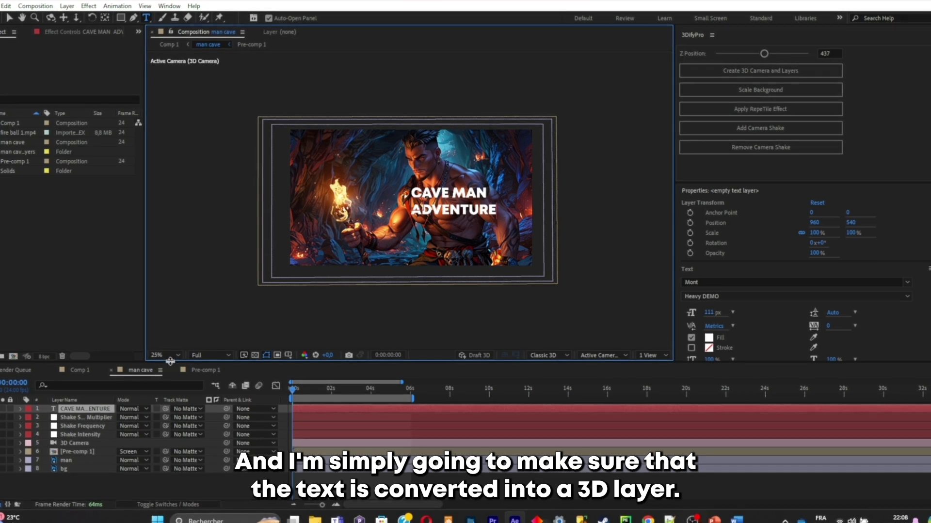
# Step: Convert the title text to a 3D layer and set its position to 678.3, 615.6, 1201.1
pyautogui.click(175, 504)
pyautogui.click(171, 409)
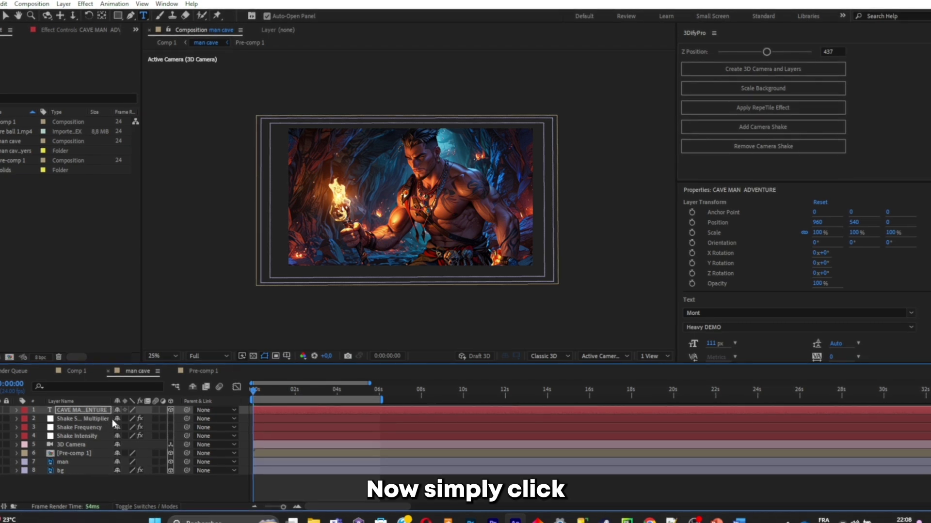
pyautogui.press('p')
pyautogui.moveTo(482, 356); pyautogui.dragTo(705, 203)
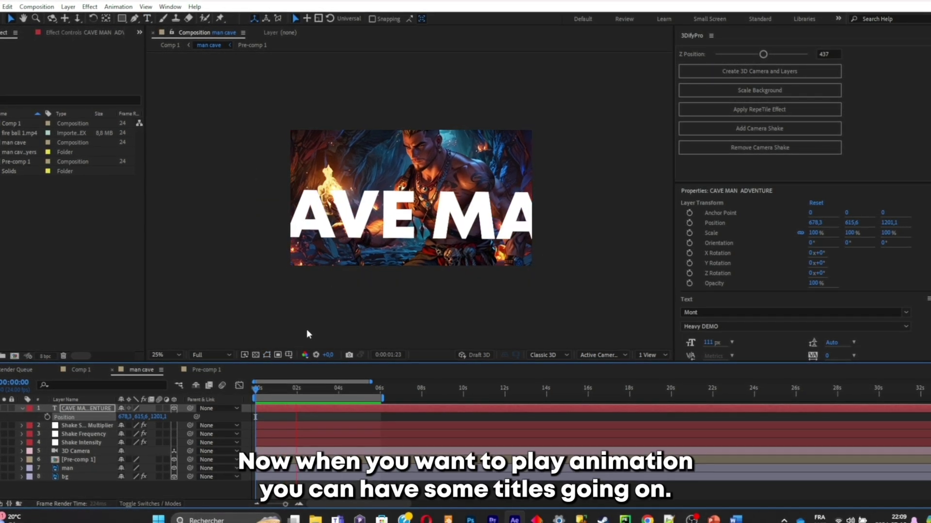
# Step: Lower the CAVE MAN ADVENTURE title to Y position 636.6 and play back the man cave composition from the start
pyautogui.press('space')
pyautogui.moveTo(141, 417); pyautogui.dragTo(151, 416)
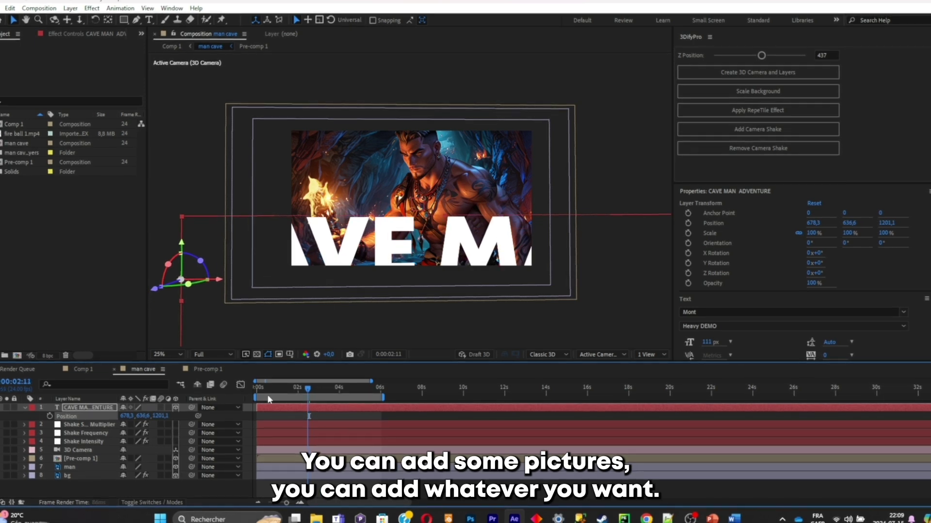
pyautogui.moveTo(276, 389); pyautogui.dragTo(223, 378)
pyautogui.press('space')
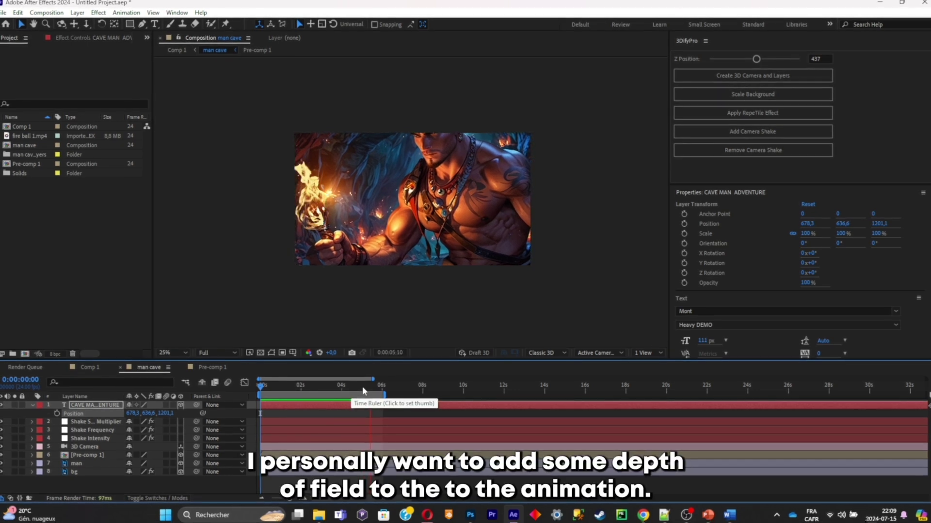
pyautogui.press('space')
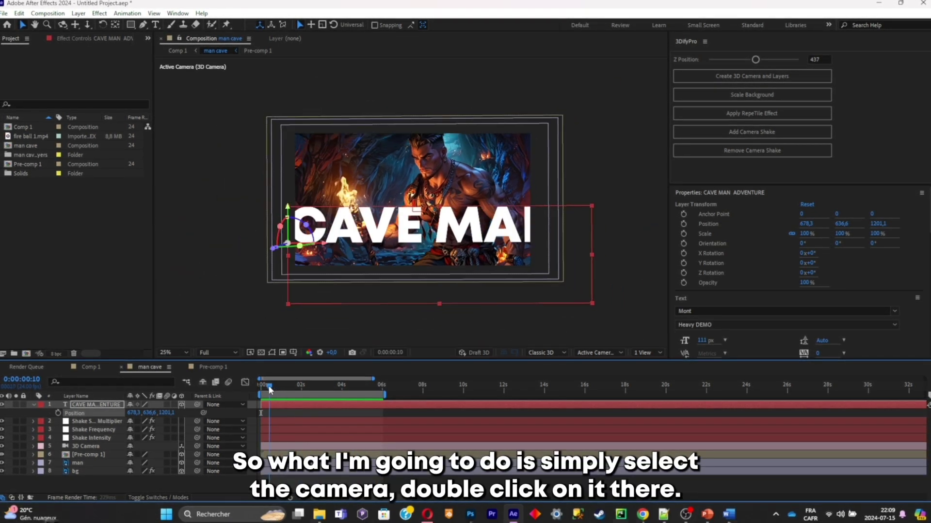
# Step: Enable depth of field on the 3D Camera and set its aperture to 12 mm
pyautogui.click(94, 446)
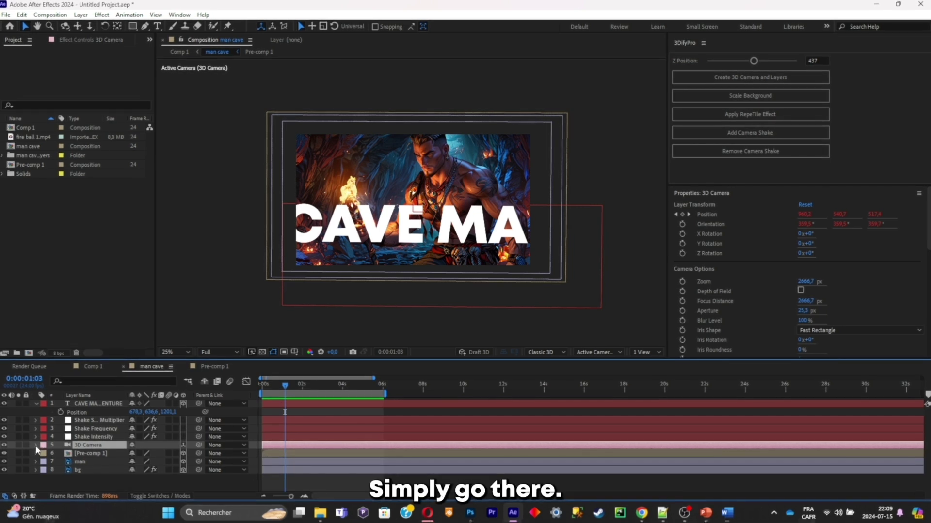
pyautogui.doubleClick(94, 445)
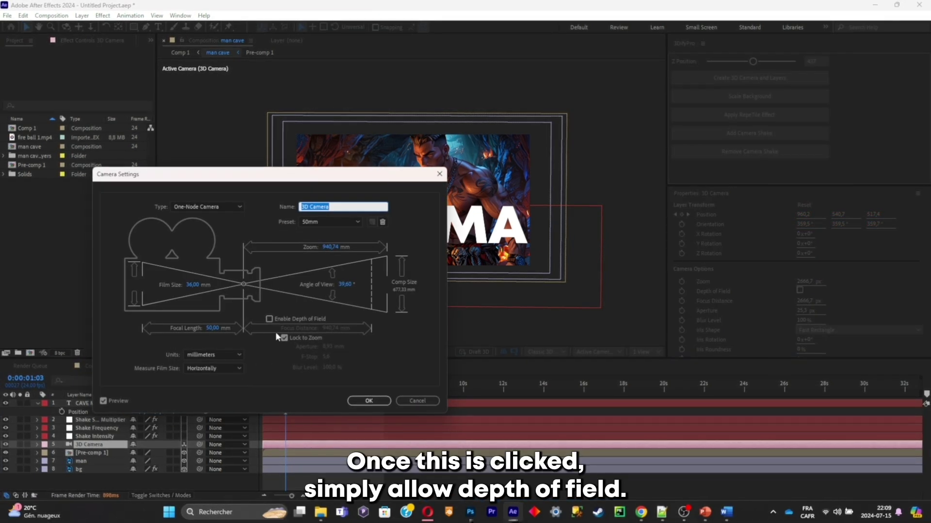
pyautogui.click(270, 319)
pyautogui.moveTo(359, 176); pyautogui.dragTo(702, 257)
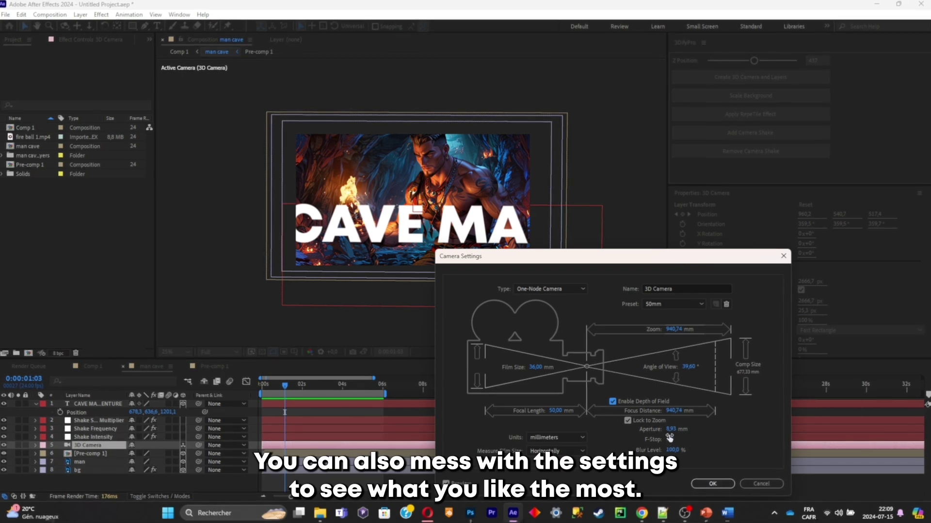
pyautogui.moveTo(680, 430); pyautogui.dragTo(658, 435)
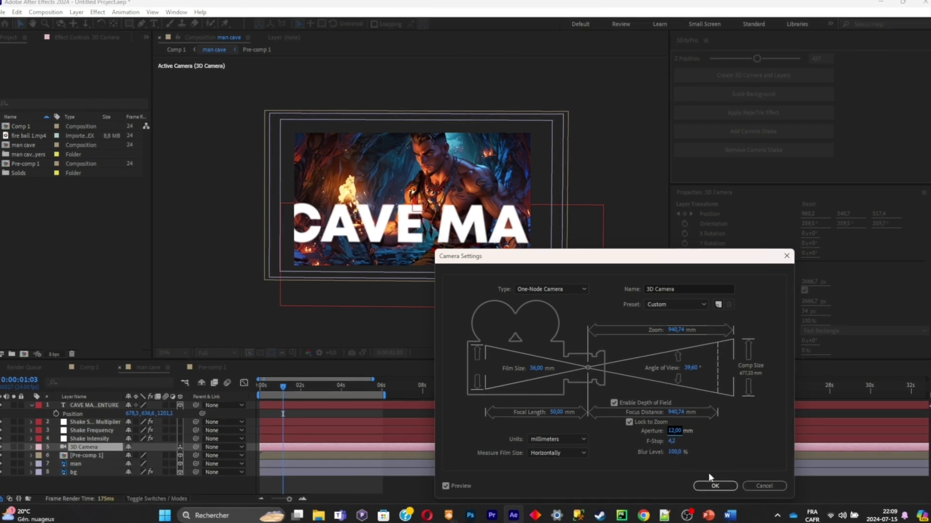
pyautogui.click(714, 486)
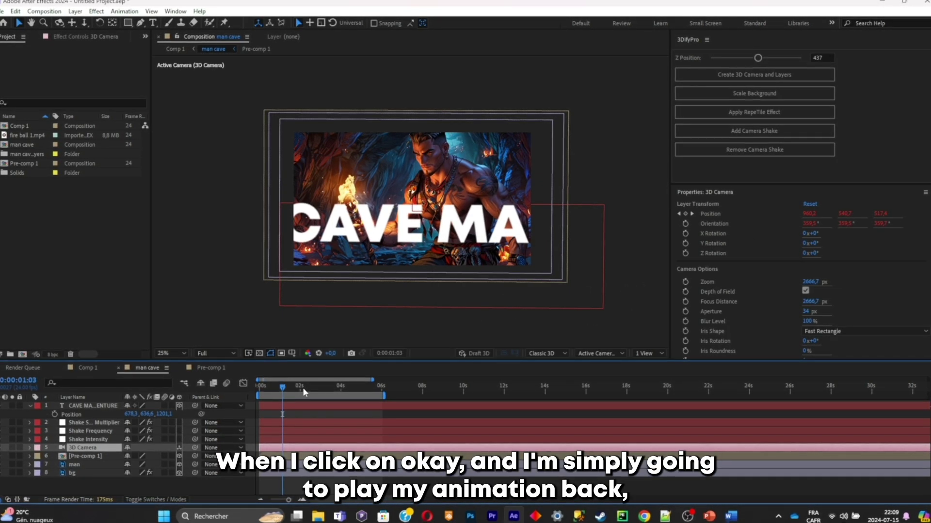
# Step: Scrub through the man cave composition and play it from the start to check the depth-of-field blur
pyautogui.click(306, 387)
pyautogui.click(325, 388)
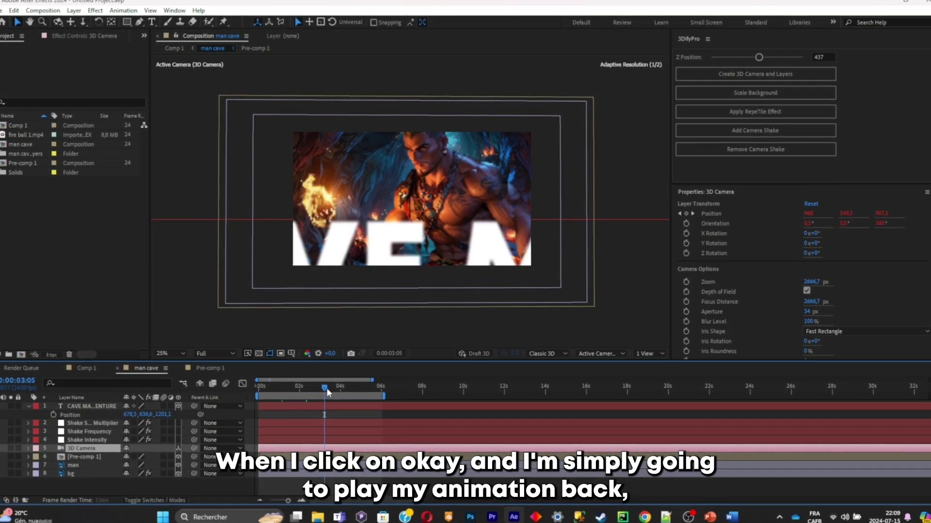
pyautogui.moveTo(325, 388); pyautogui.dragTo(175, 391)
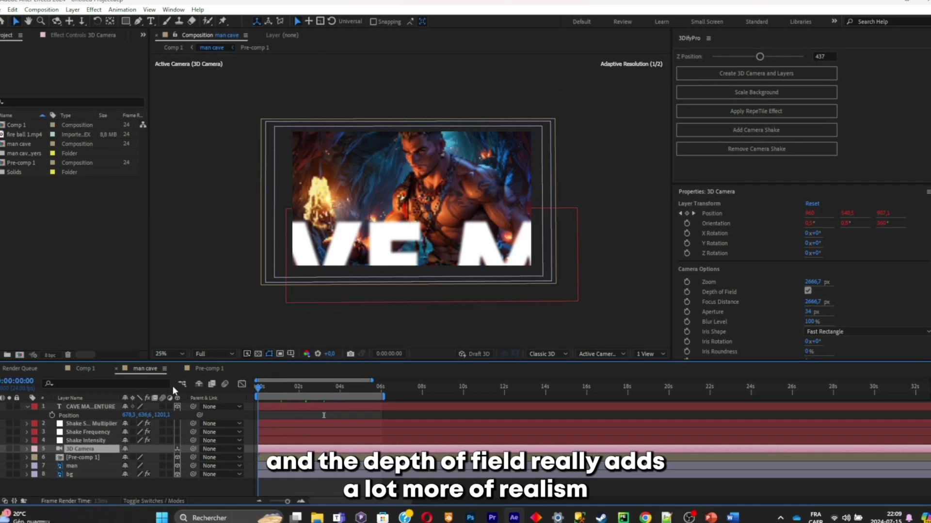
pyautogui.press('space')
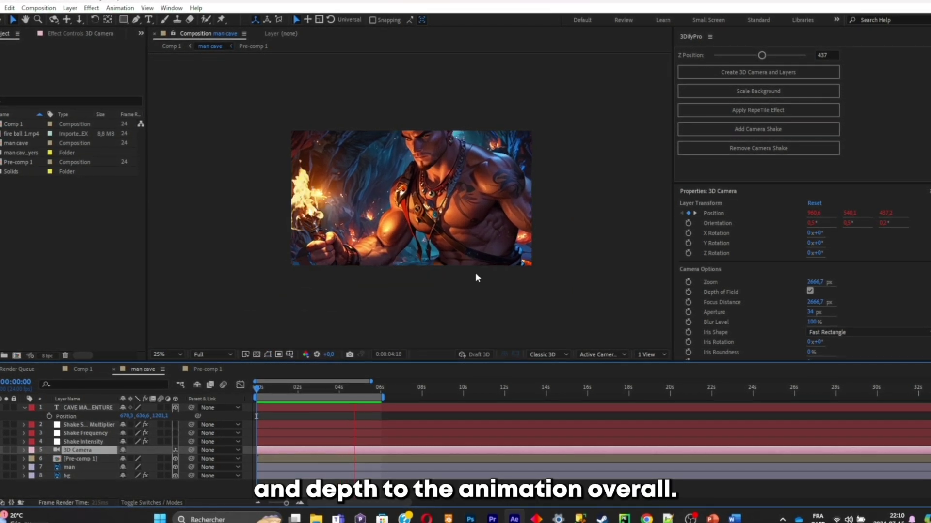
pyautogui.press('space')
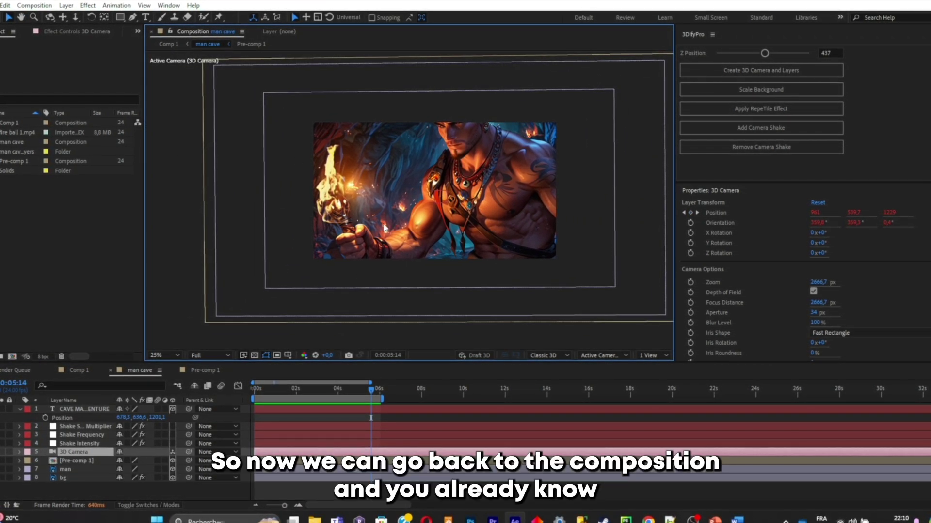
# Step: Add an adjustment layer above the man cave layer in Comp 1 and apply the VISUAL ENHANCE preset to it
pyautogui.click(81, 370)
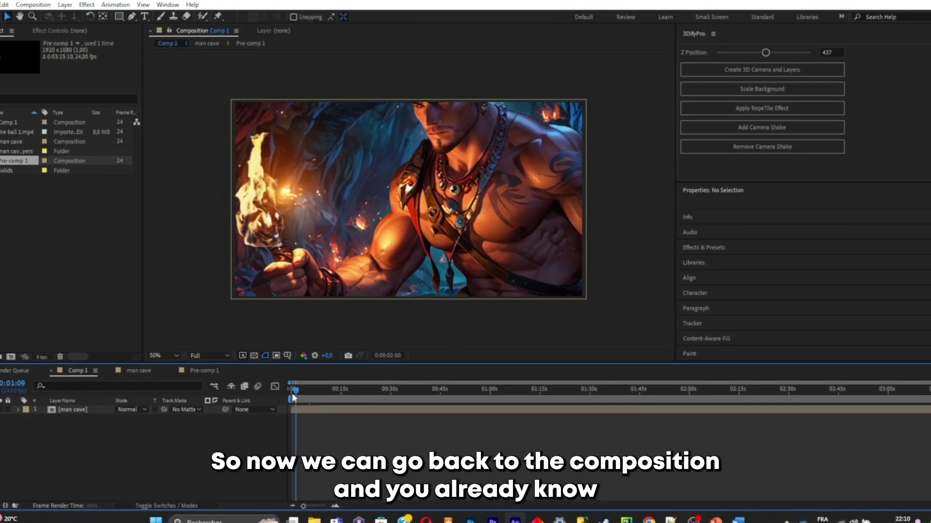
pyautogui.moveTo(293, 395); pyautogui.dragTo(290, 391)
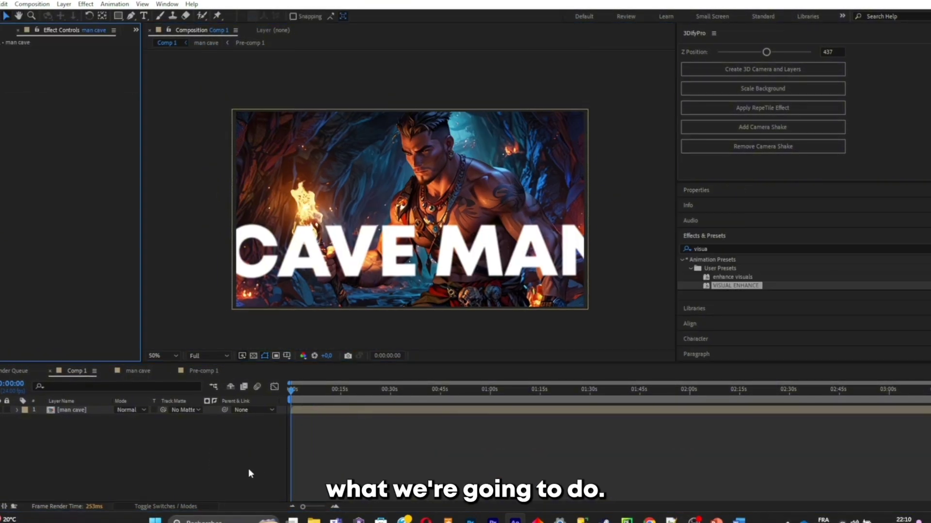
pyautogui.rightClick(234, 472)
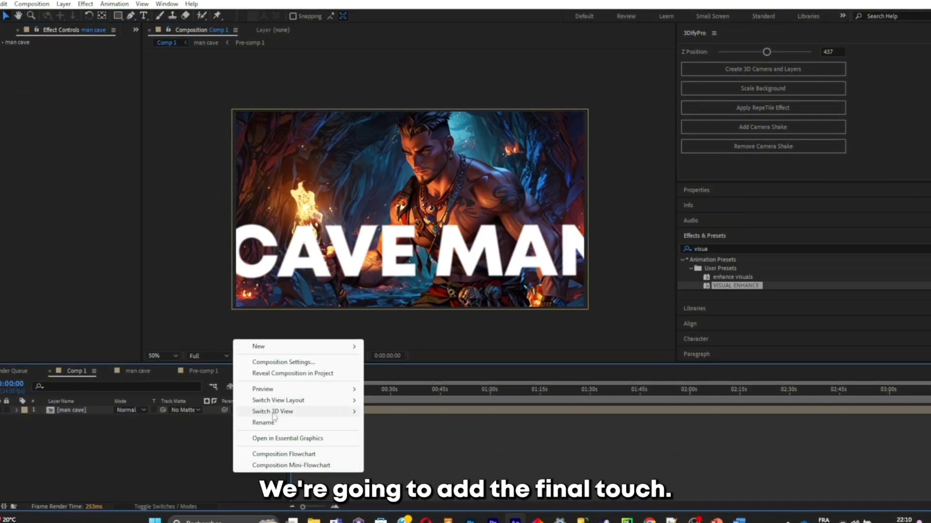
pyautogui.moveTo(290, 346)
pyautogui.click(407, 429)
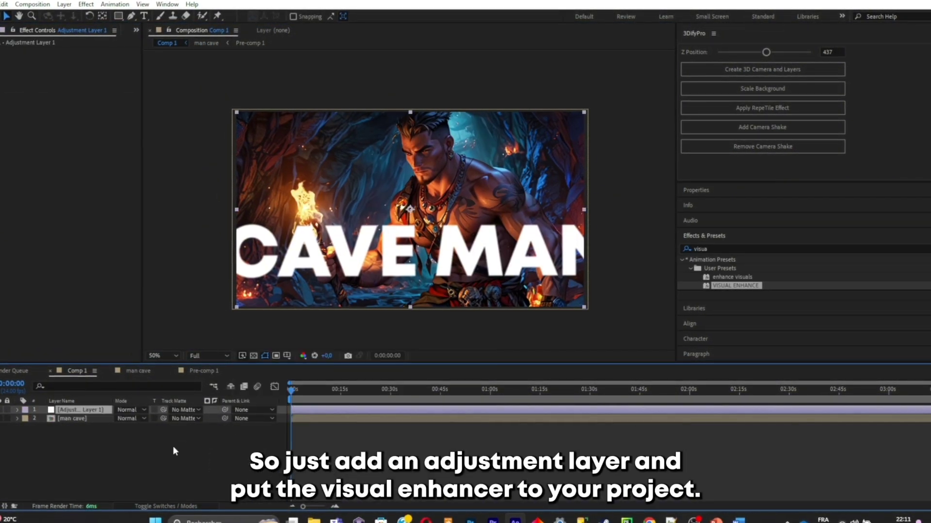
pyautogui.moveTo(725, 288); pyautogui.dragTo(328, 410)
# Step: Play back Comp 1 from the start to check the visually enhanced animation
pyautogui.press('space')
pyautogui.moveTo(308, 389); pyautogui.dragTo(252, 390)
pyautogui.press('space')
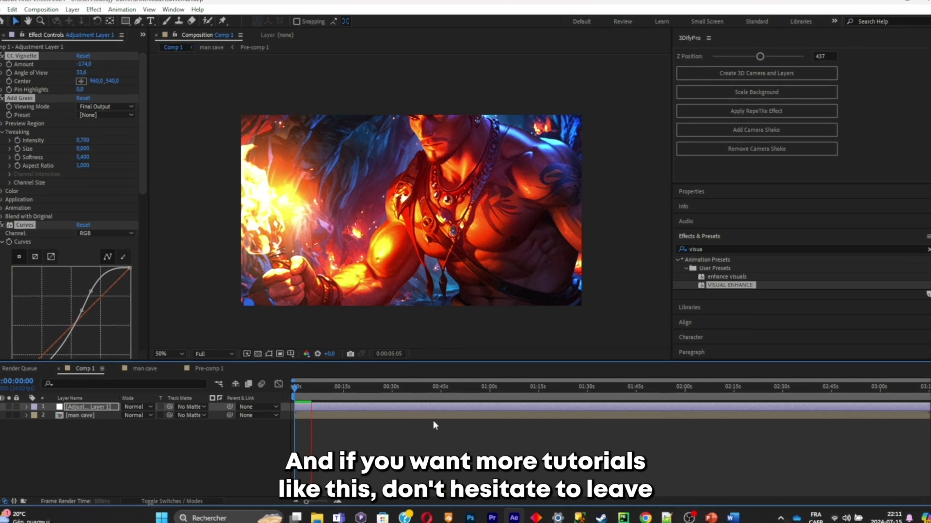
pyautogui.press('space')
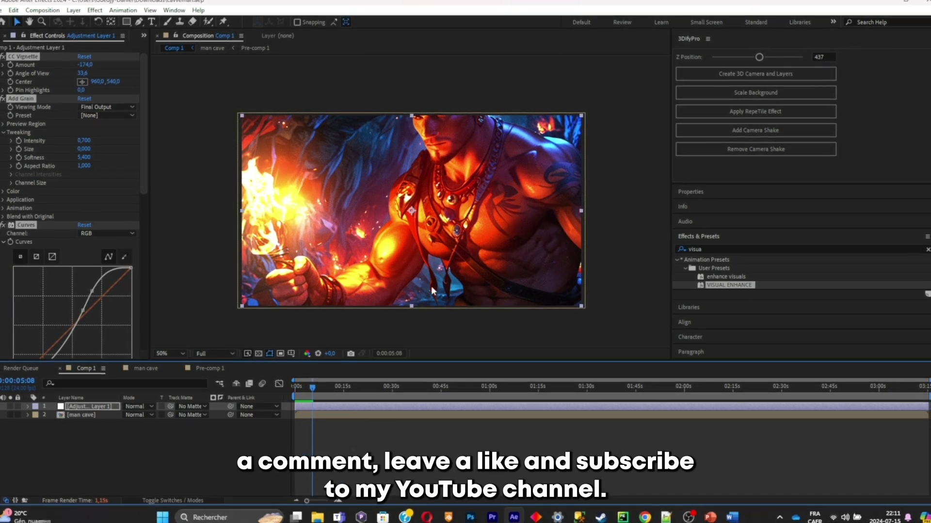